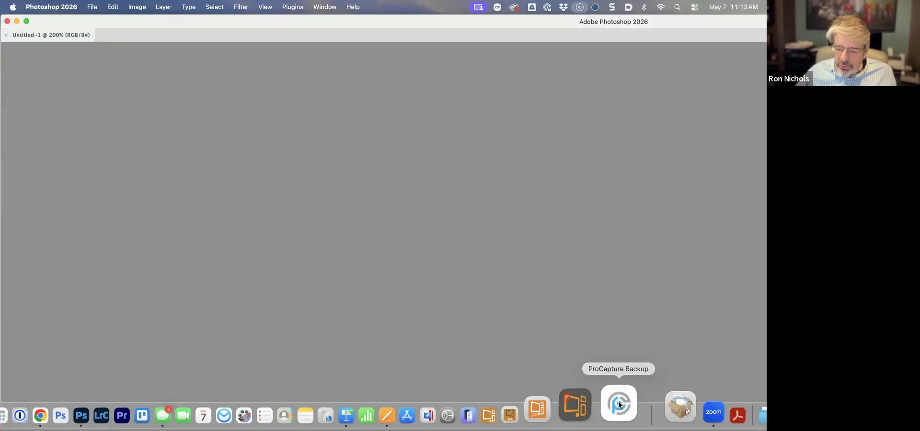
Launch ProCapture Backup with the startup wizard shown and its data reset to the Default set
click(617, 404)
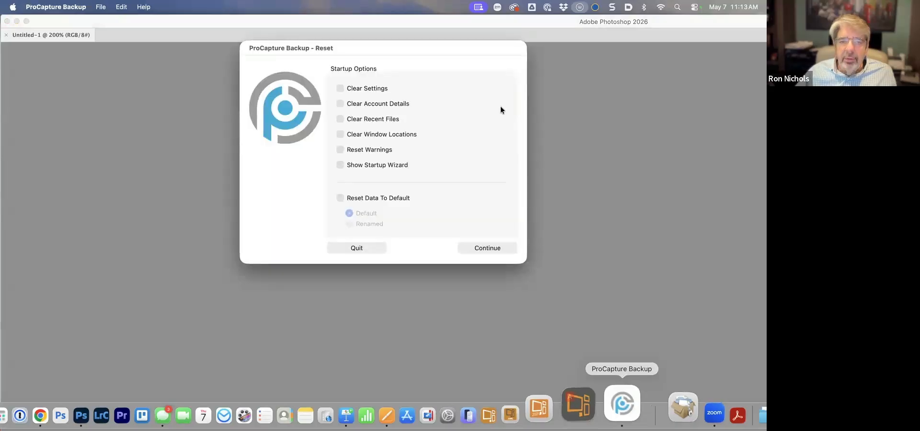
drag(349, 53, 350, 63)
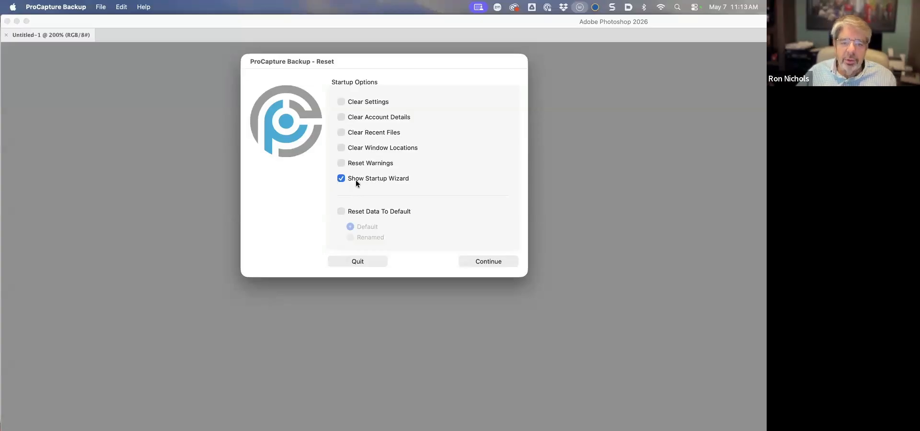
click(341, 209)
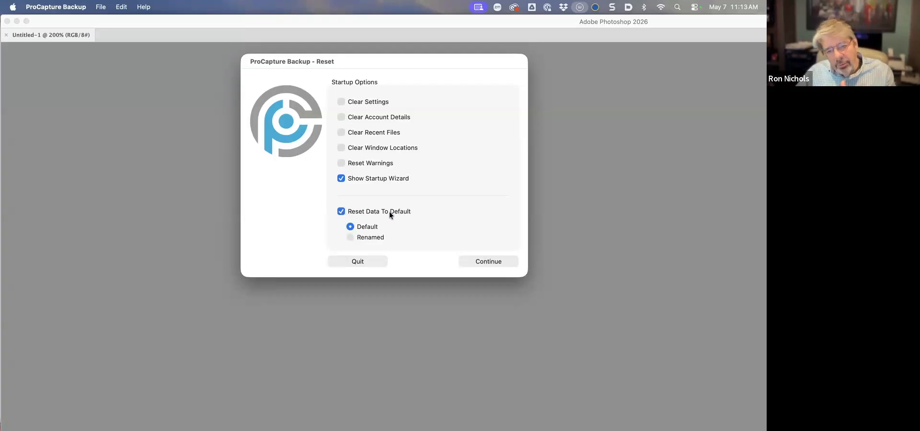
click(485, 261)
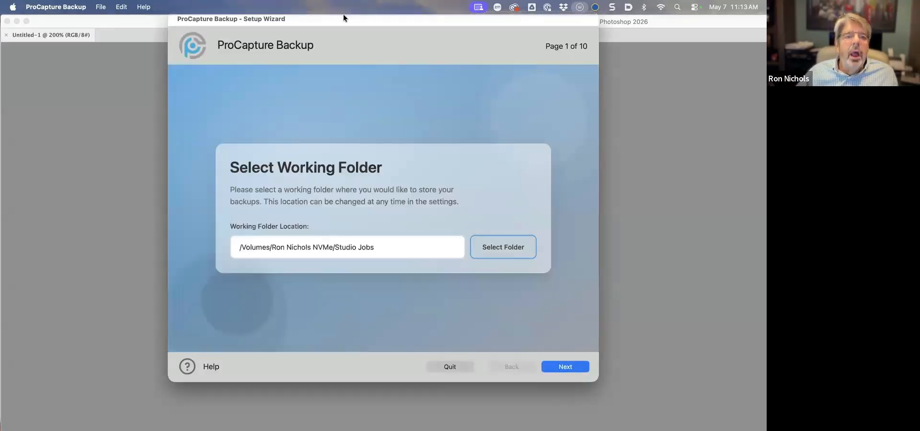
Set the working folder to Studio Jobs on the NVMe drive and continue the setup wizard
drag(344, 20, 333, 36)
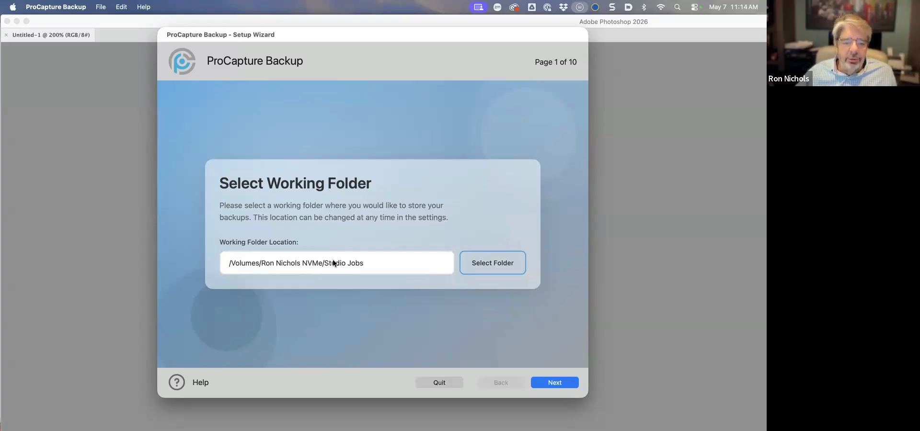
click(479, 263)
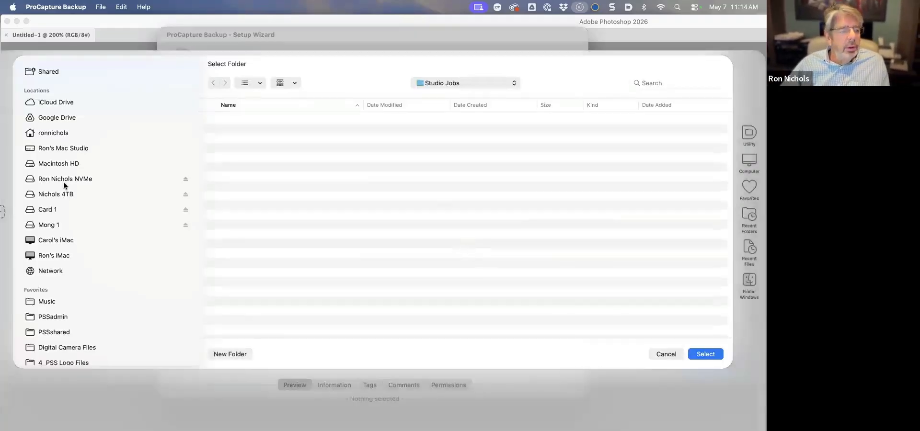
click(131, 177)
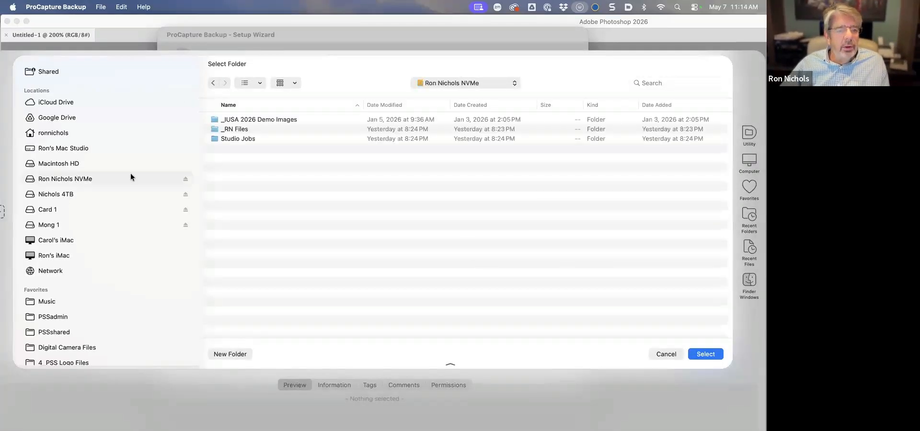
click(234, 138)
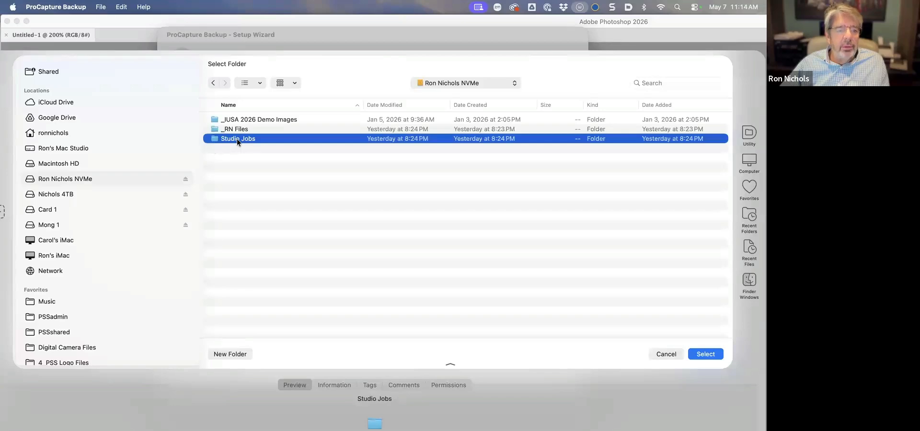
click(704, 354)
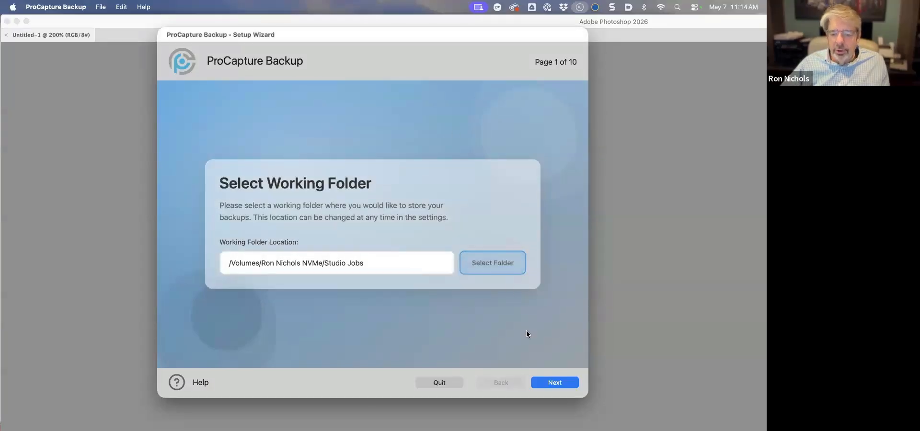
click(554, 382)
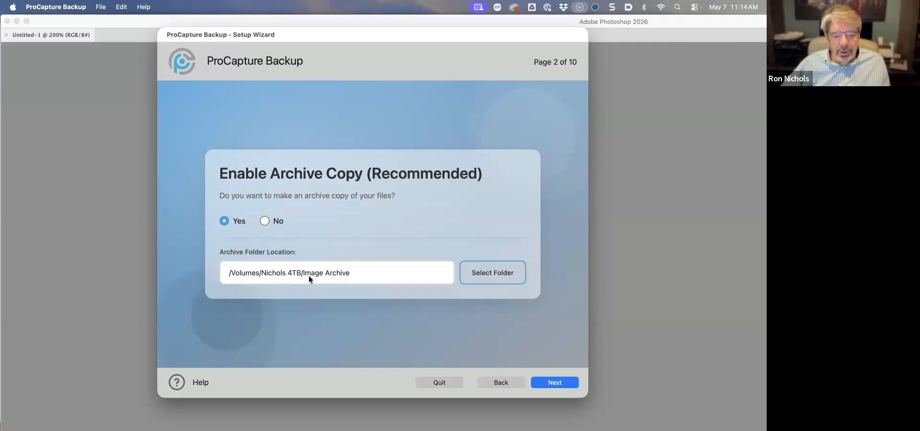
Set the archive copy location to the Image Archive folder on the 4TB drive, keeping archive copies enabled
click(486, 272)
click(44, 194)
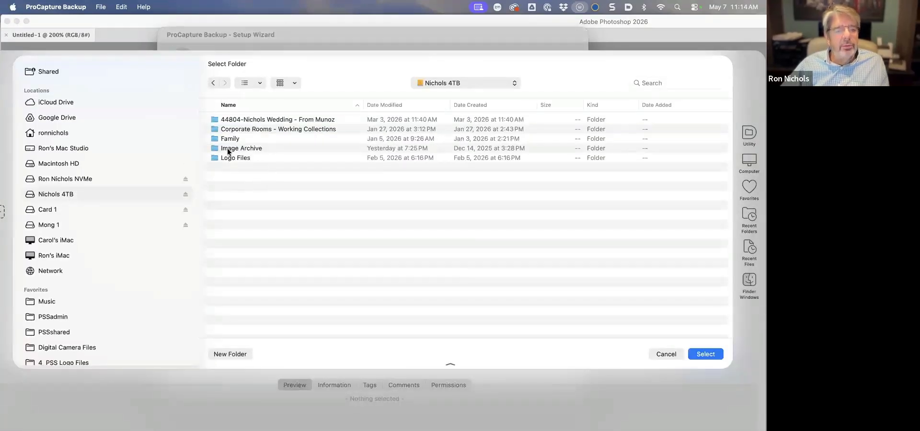
click(228, 149)
click(705, 354)
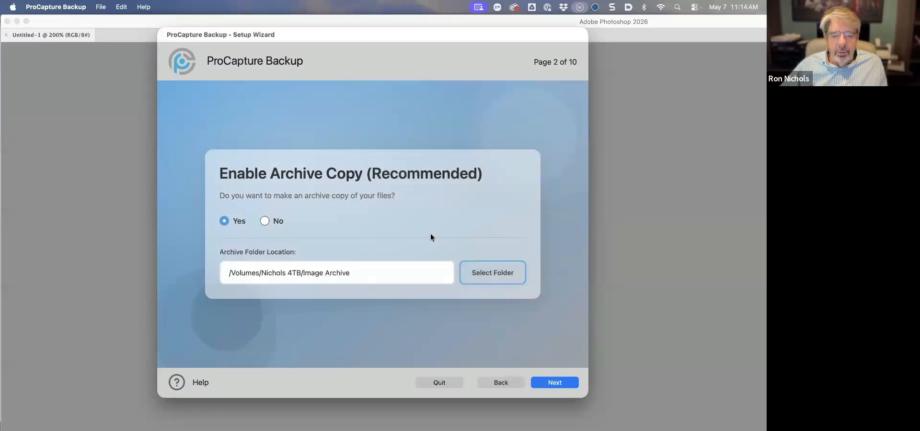
click(551, 383)
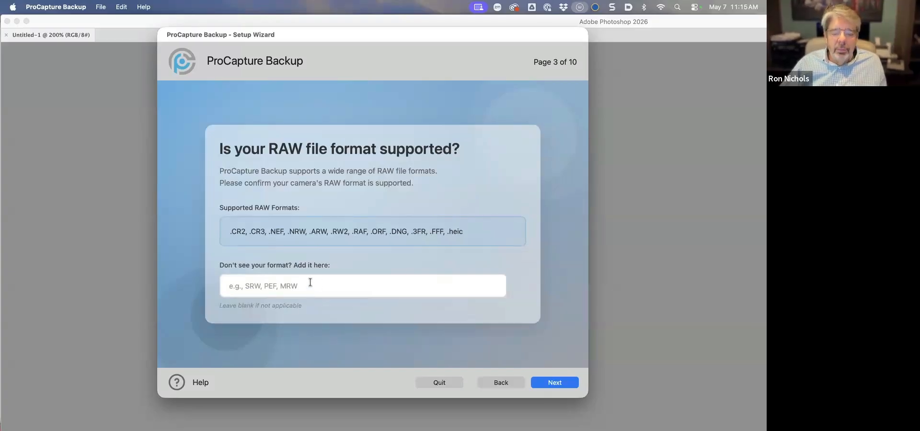
Accept the supported RAW formats without additions and choose file renaming that includes the job name
click(550, 383)
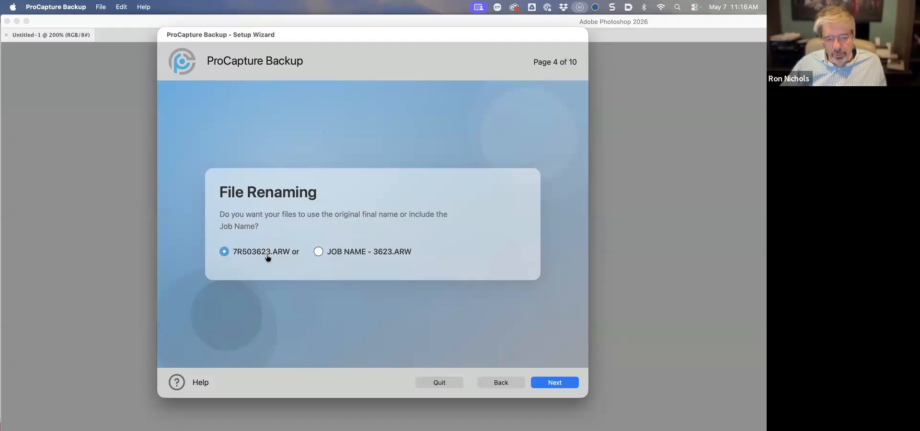
click(318, 253)
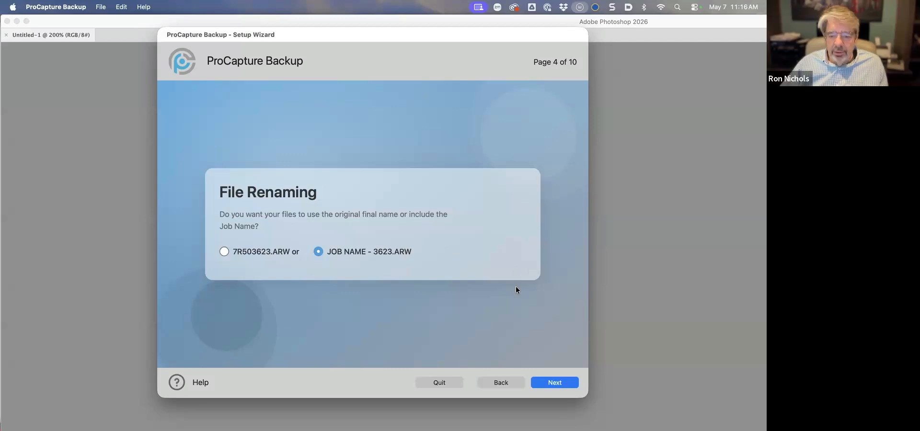
click(552, 385)
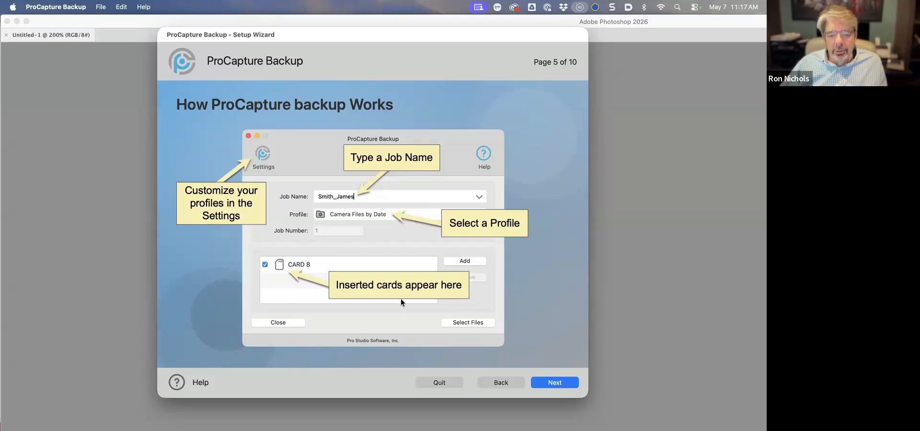
Go through the remaining informational pages of the setup wizard and finish it
click(550, 381)
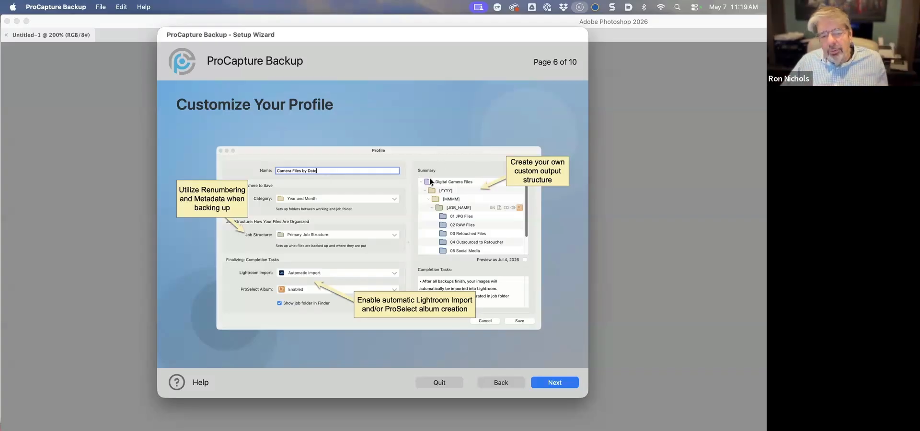
click(551, 383)
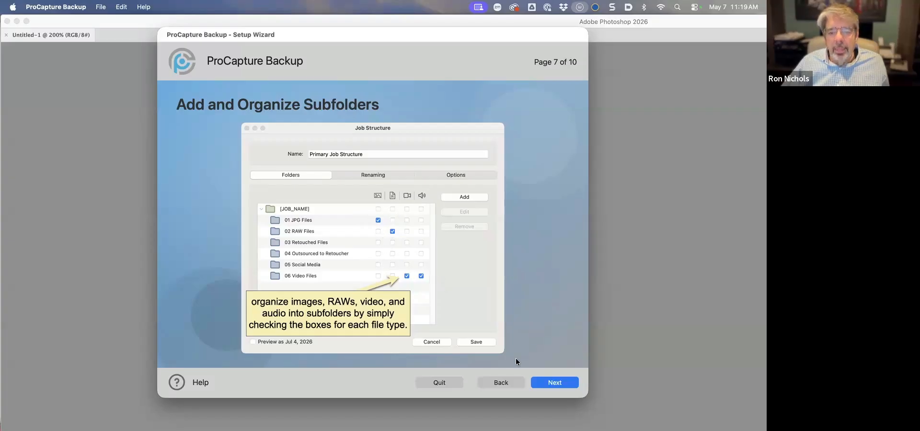
click(557, 380)
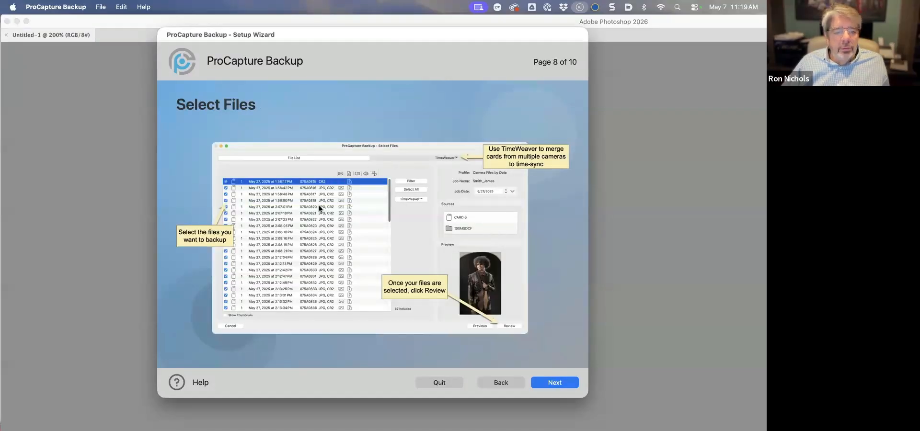
click(557, 383)
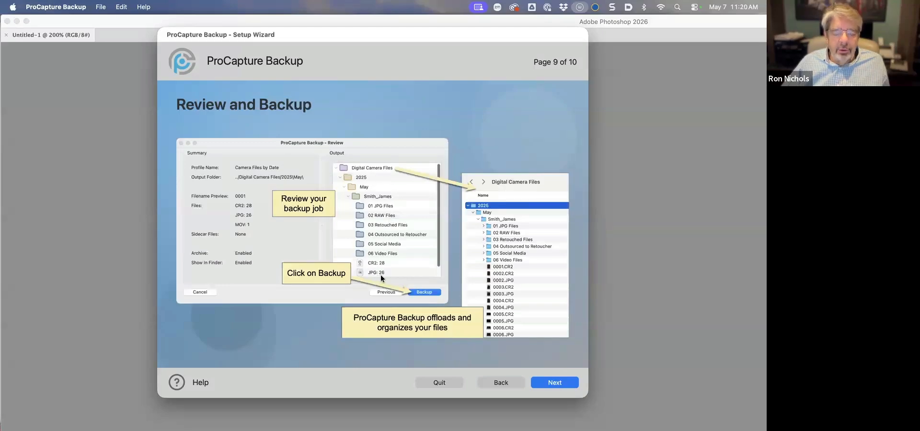
click(555, 383)
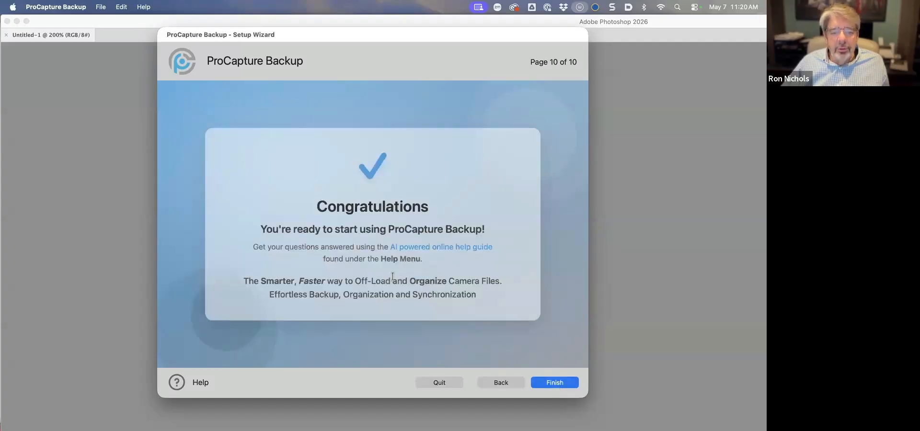
click(556, 382)
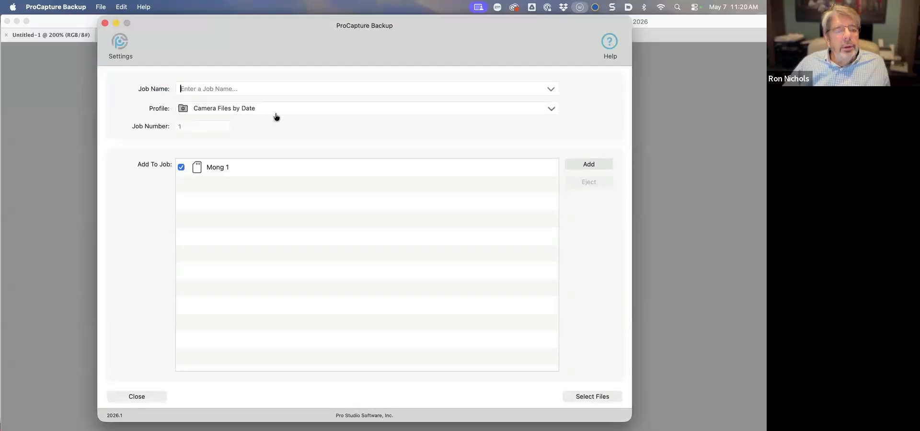
Name the backup job "Mongolia Test" and choose the Camera Files by Date profile
mouse_move(180, 25)
mouse_down()
mouse_move(198, 25)
mouse_move(184, 24)
mouse_up()
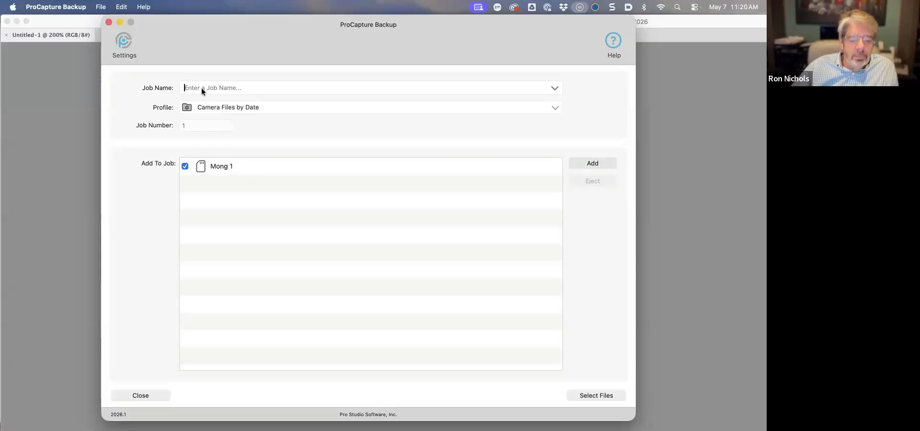
text(Mon)
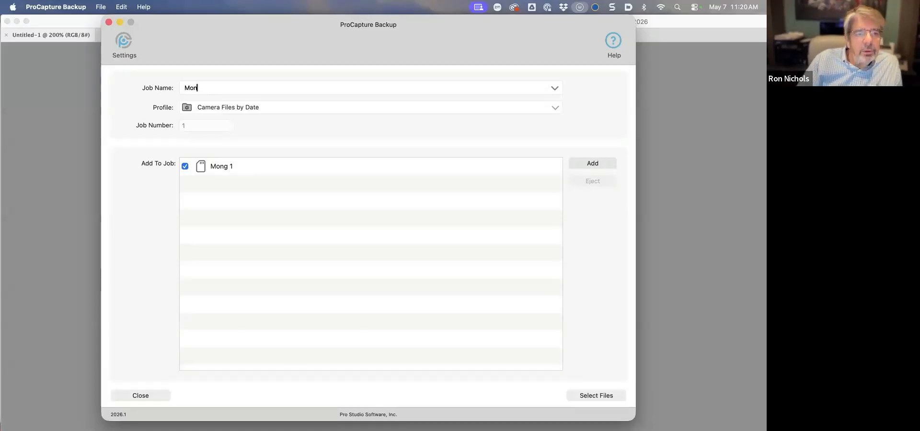
text(golia)
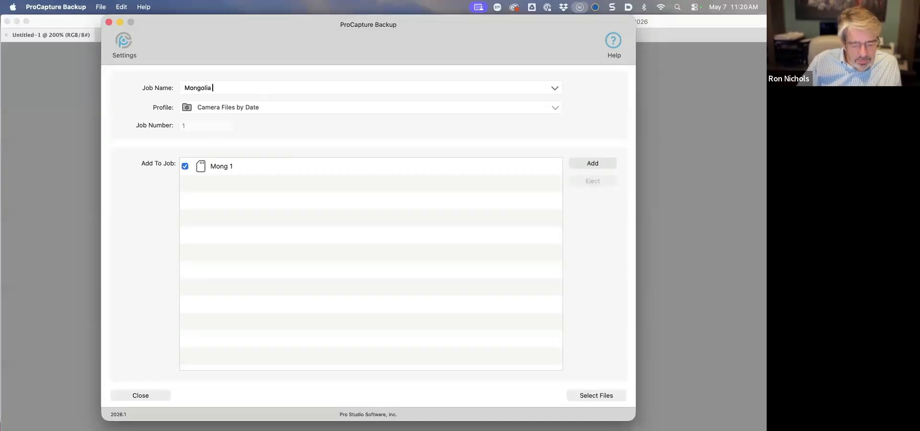
text( Test)
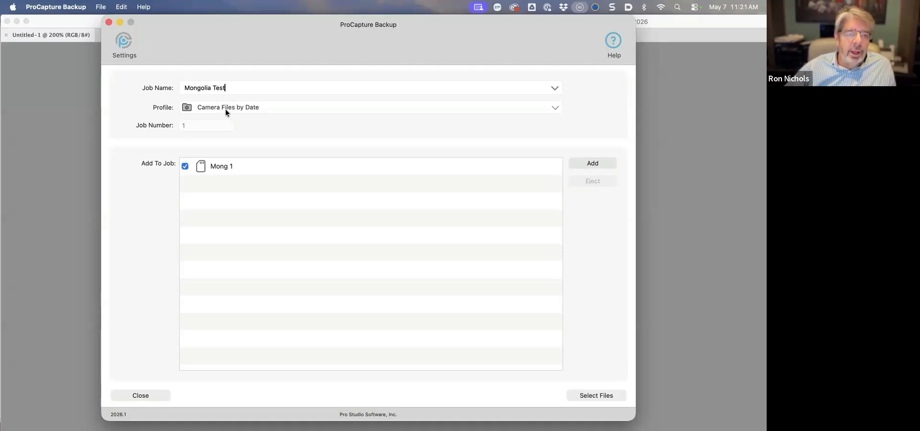
click(276, 108)
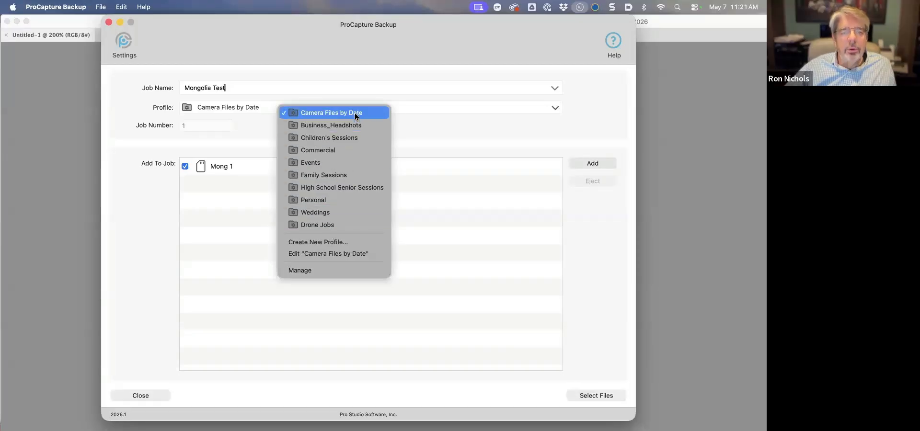
click(314, 116)
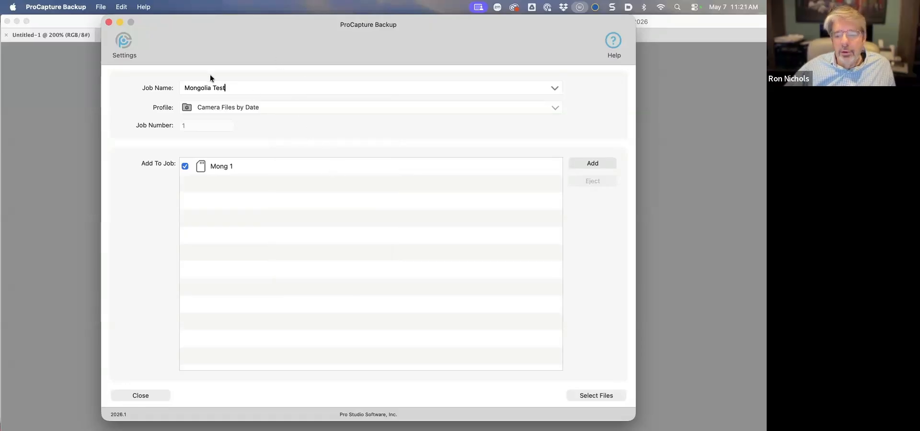
Open the file selection for card Mong 1, show thumbnails in the list and preview the first image
click(592, 398)
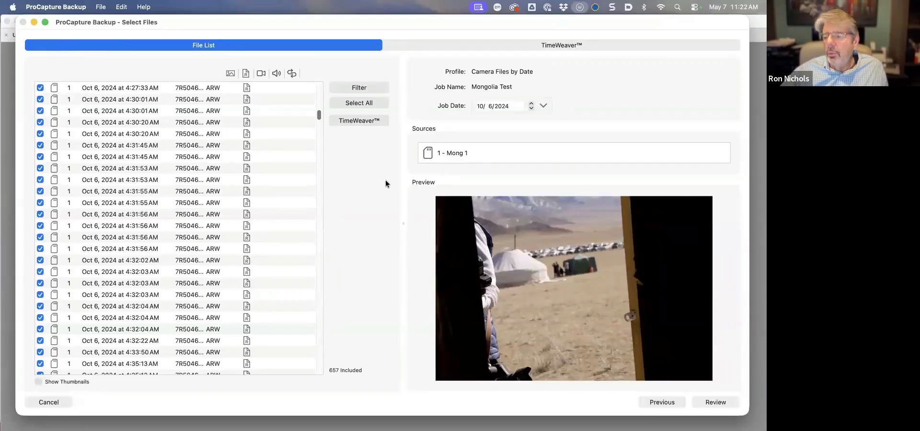
scroll(175, 215, up, 15)
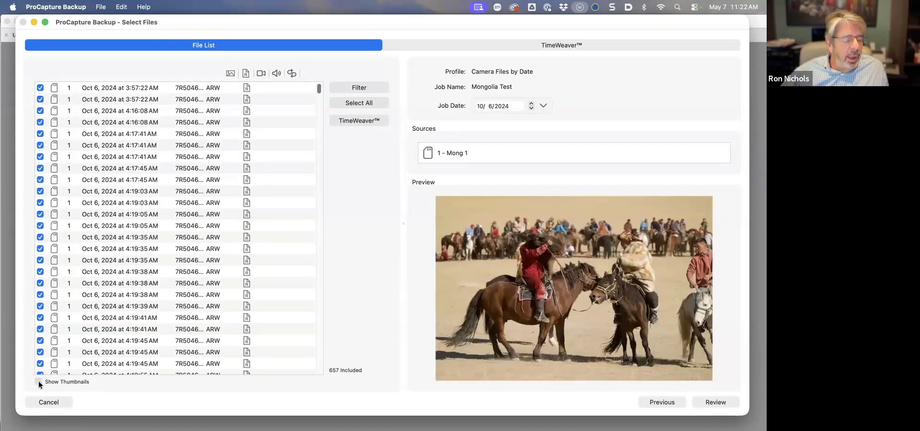
click(39, 382)
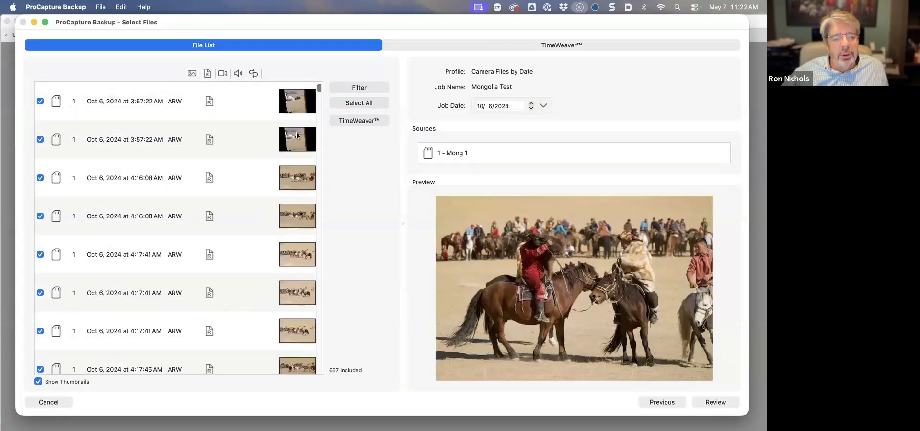
click(262, 102)
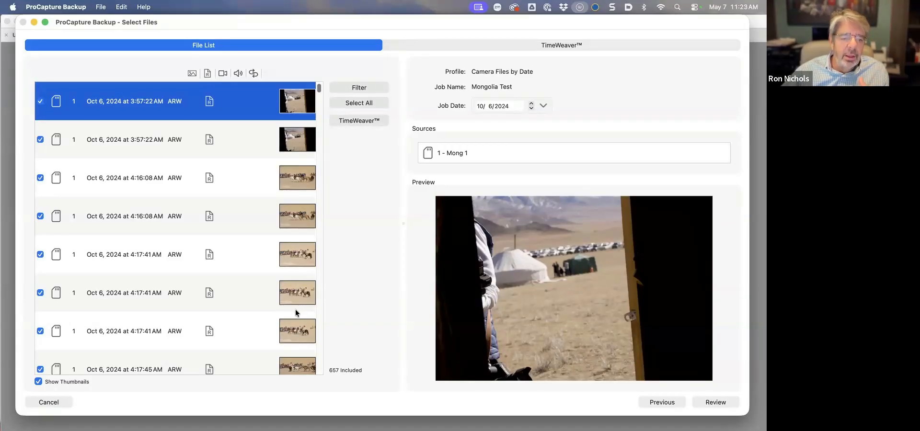
Browse the card's photo and video files and select all of them in the list
scroll(295, 312, down, 5)
scroll(296, 311, down, 10)
scroll(295, 309, down, 15)
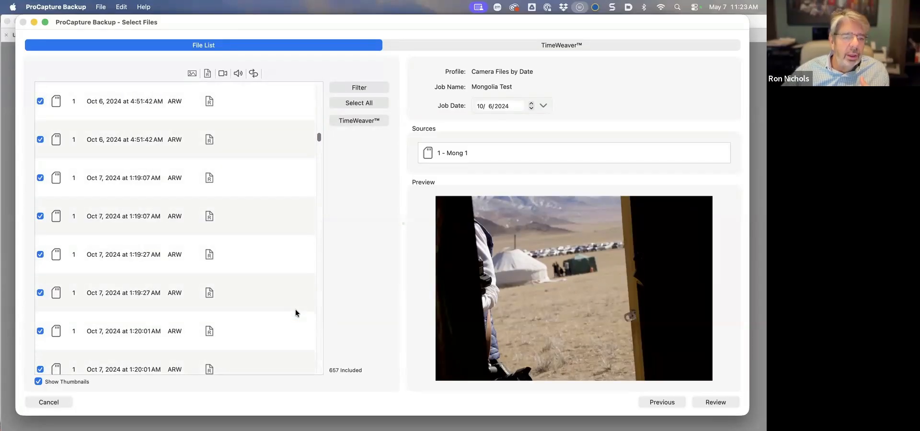
scroll(296, 311, up, 5)
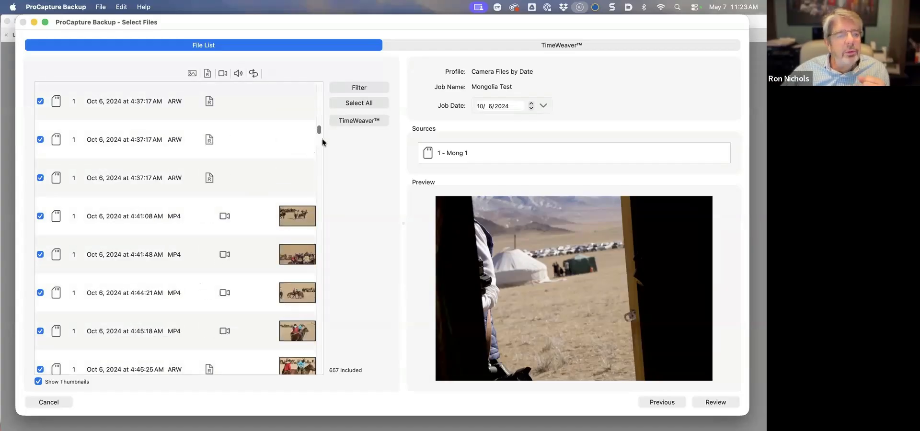
click(363, 102)
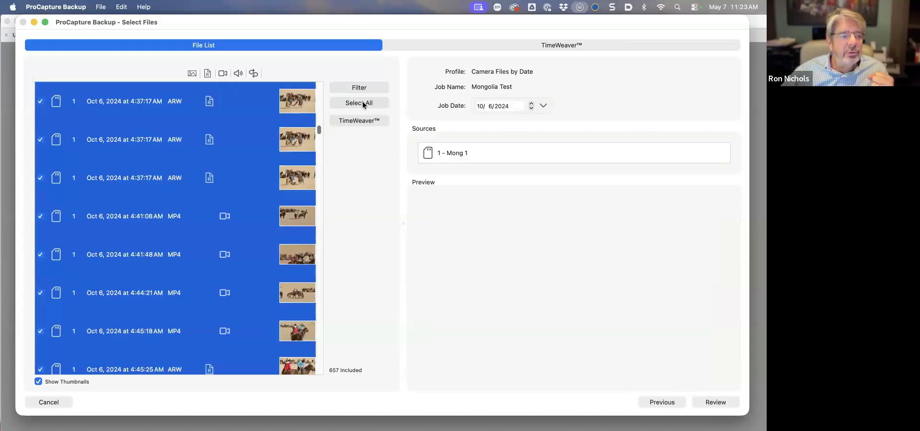
Exclude all the selected files from the backup and preview the first 4:37:17 AM ARW photo on its own
click(41, 101)
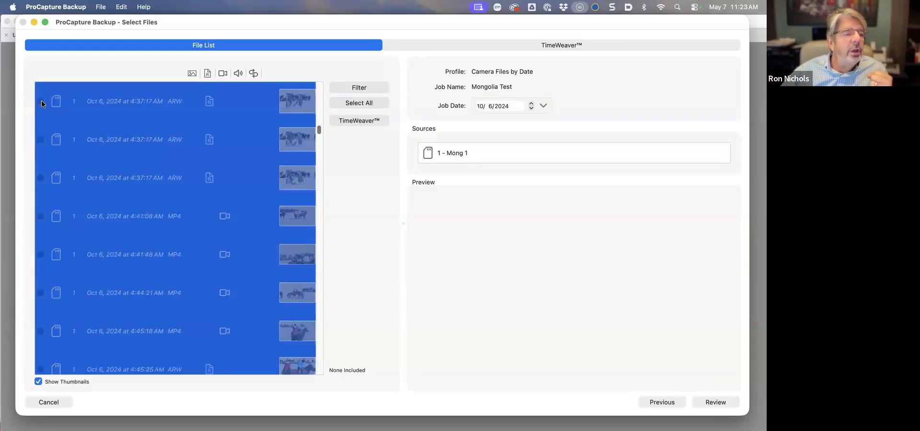
click(127, 102)
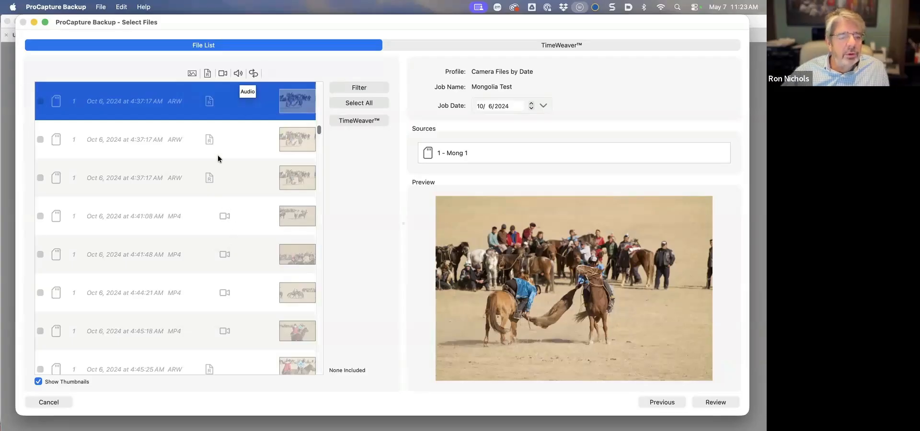
Include only the files from the 4:41:48 AM MP4 through the 4:45:38 AM ARW, and preview the last of them
scroll(219, 211, up, 3)
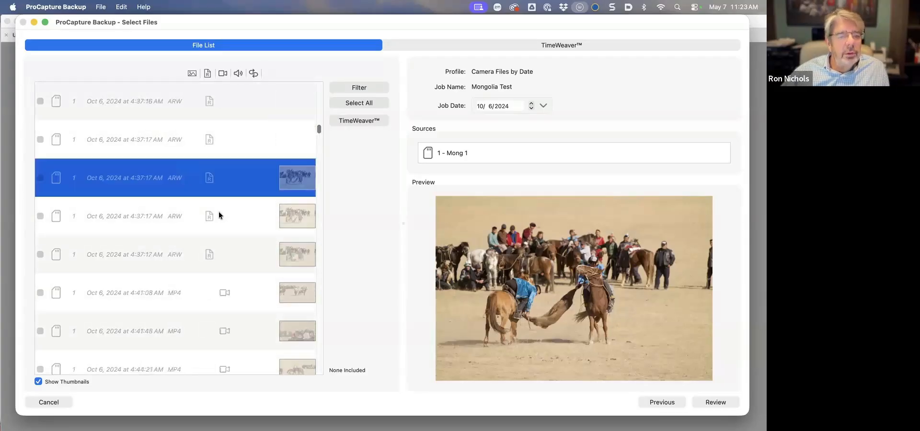
scroll(218, 212, down, 1)
scroll(222, 211, down, 2)
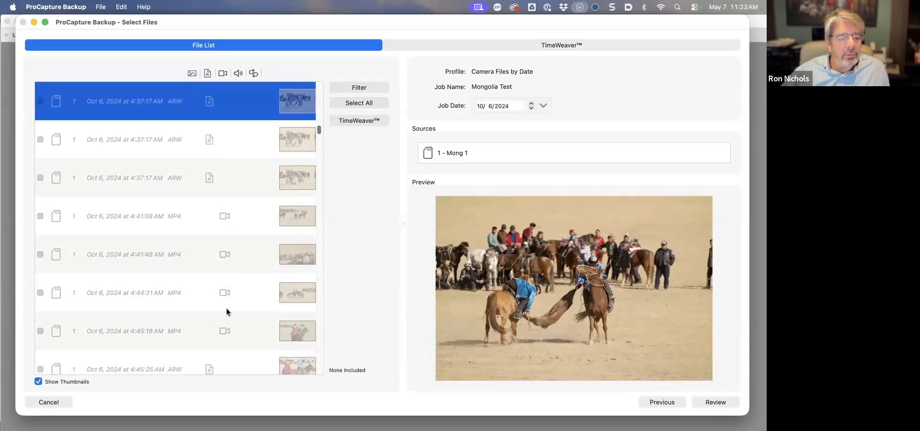
scroll(226, 299, down, 2)
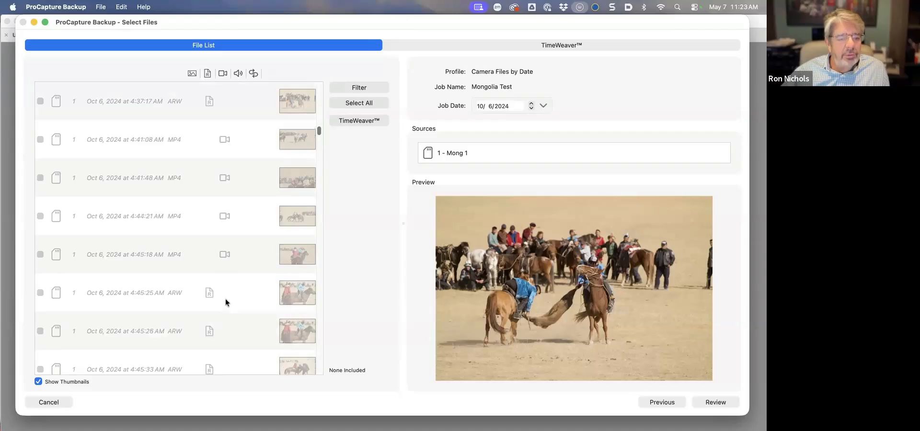
scroll(226, 300, down, 1)
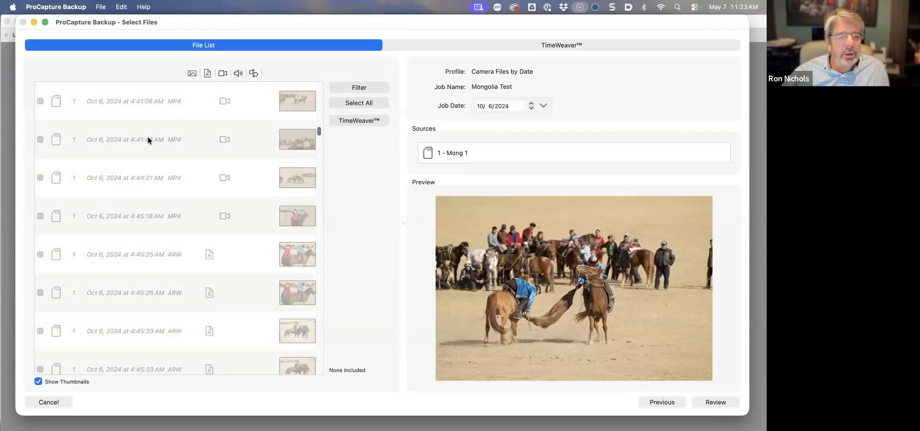
click(147, 139)
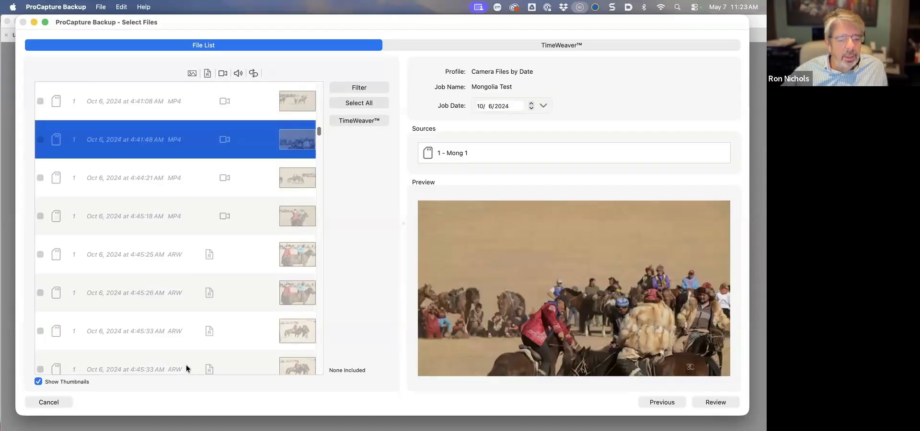
scroll(183, 352, down, 2)
shift+click(179, 333)
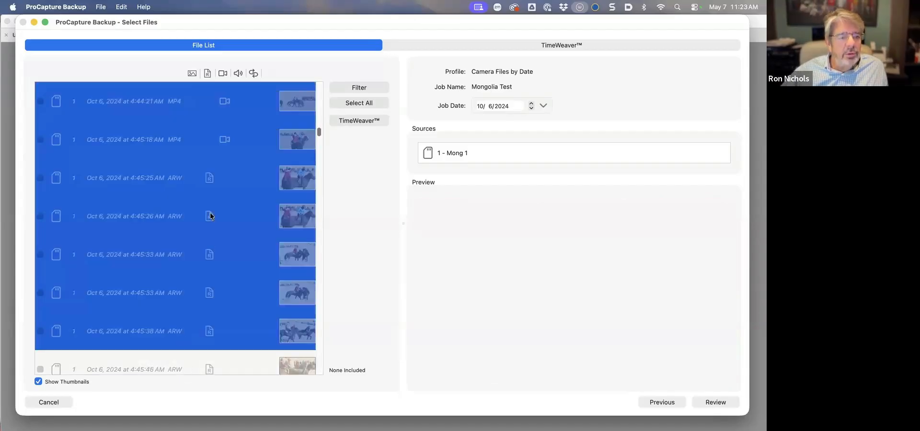
scroll(210, 215, up, 8)
scroll(210, 215, down, 9)
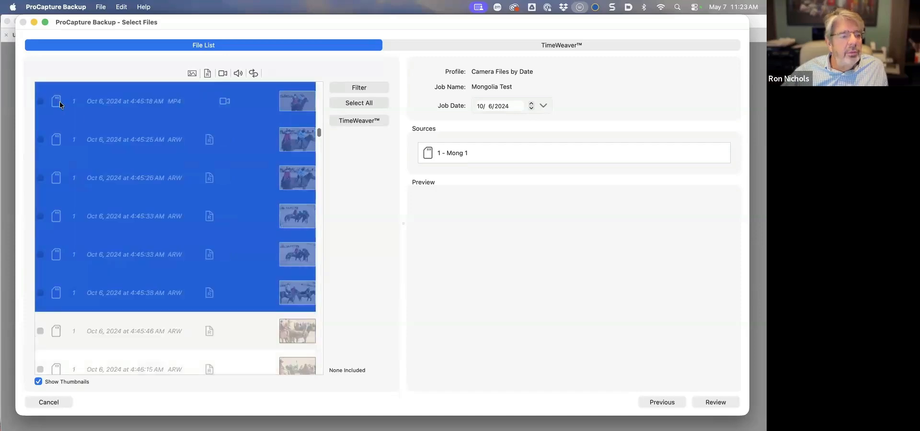
click(42, 99)
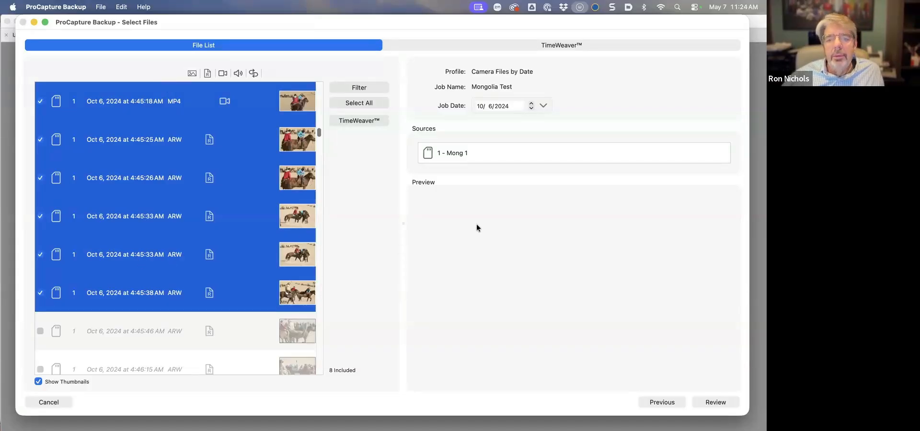
click(236, 306)
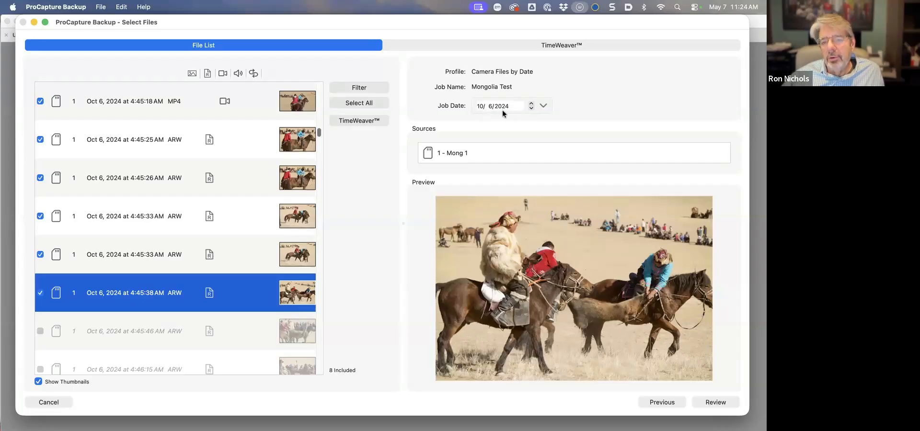
Open the job review, start the backup and choose to complete the job without adding another card
click(714, 402)
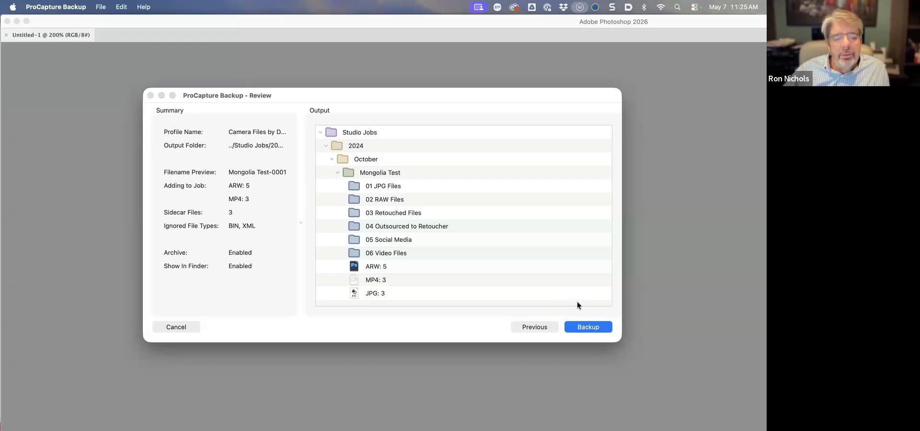
click(588, 327)
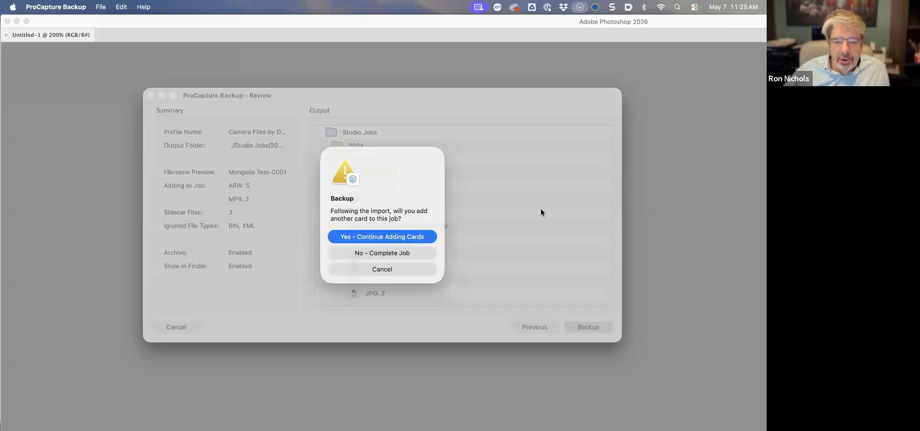
click(383, 254)
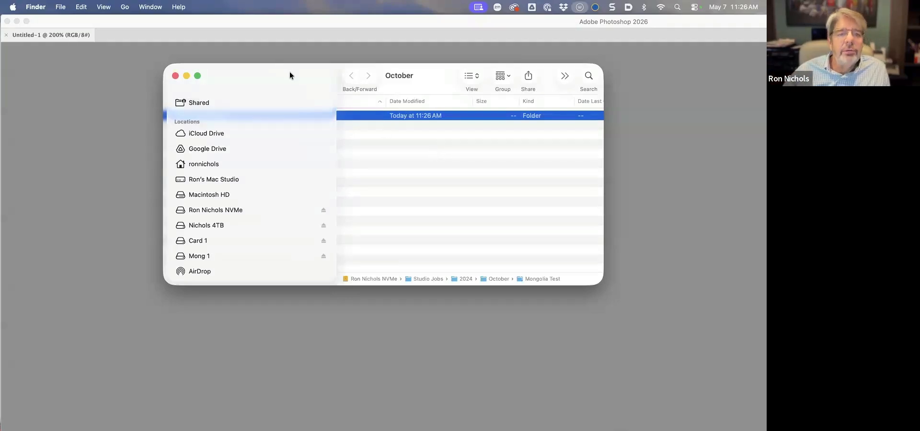
Enlarge and reposition the October folder window, and expand the Mongolia Test folder to examine its subfolders and backed-up files
drag(290, 75, 231, 72)
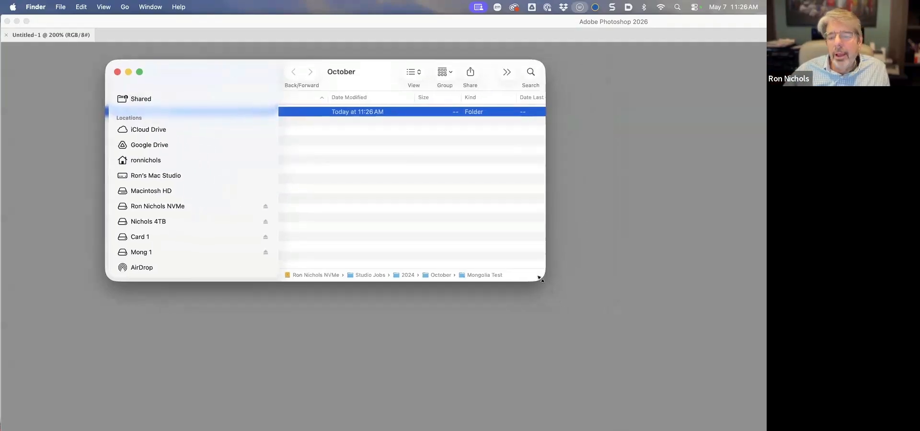
drag(539, 278, 766, 352)
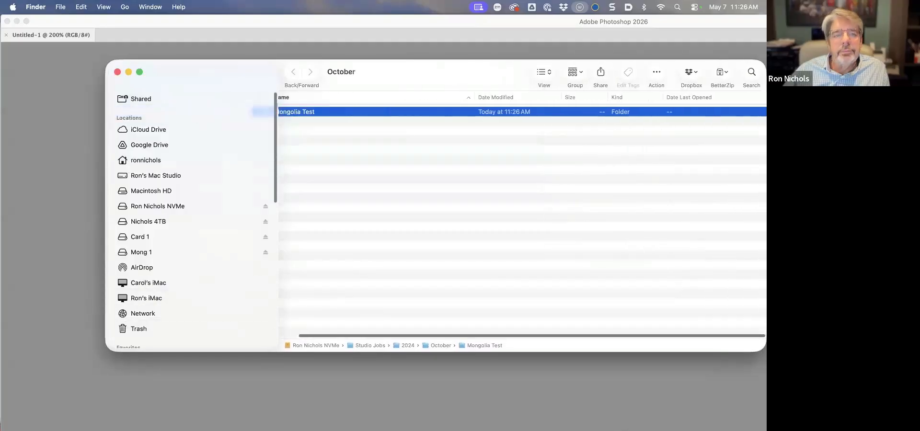
scroll(490, 228, left, 2)
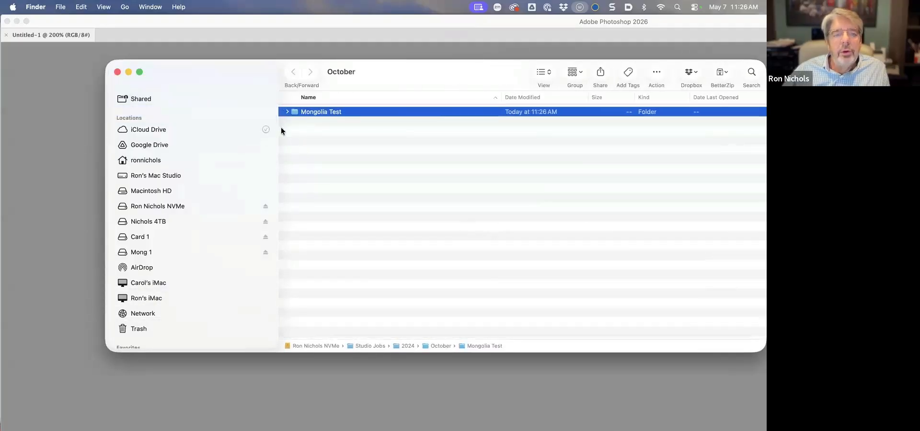
drag(208, 72, 134, 74)
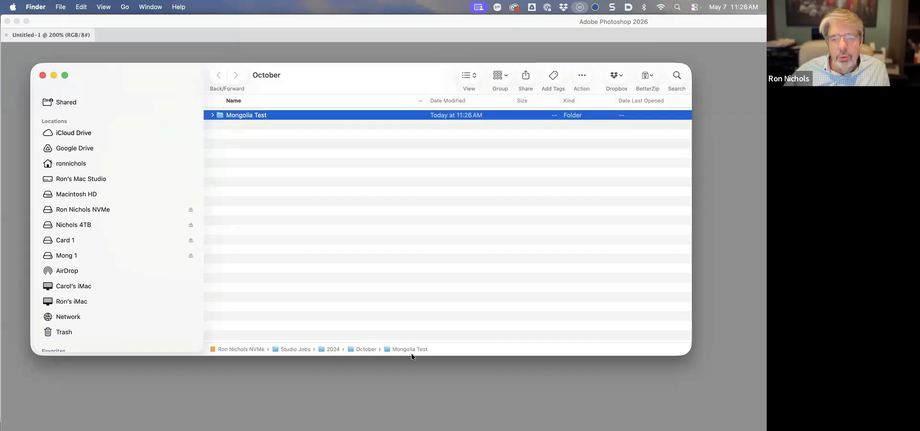
click(213, 115)
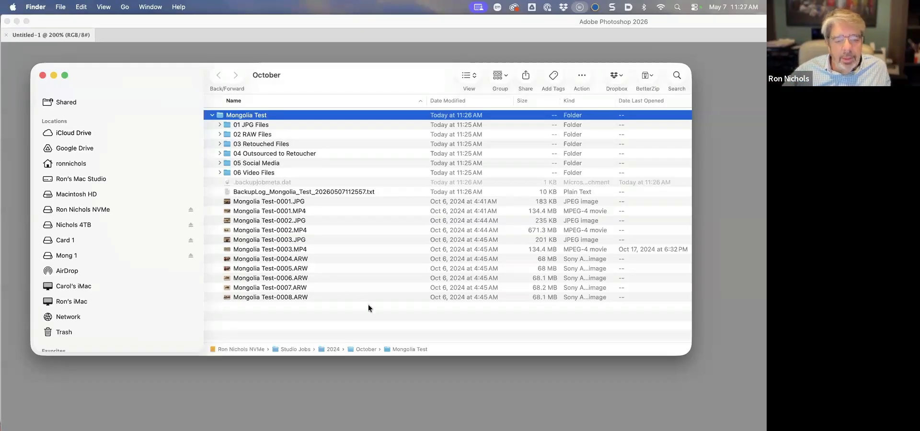
drag(150, 85, 161, 81)
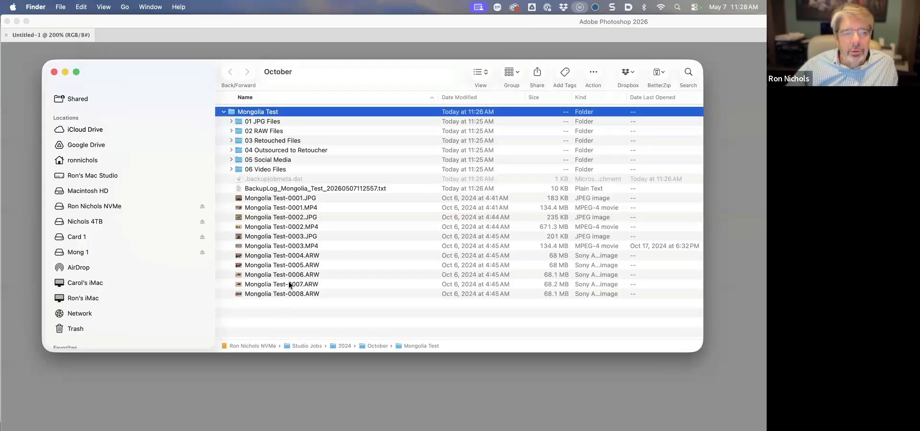
drag(168, 70, 191, 70)
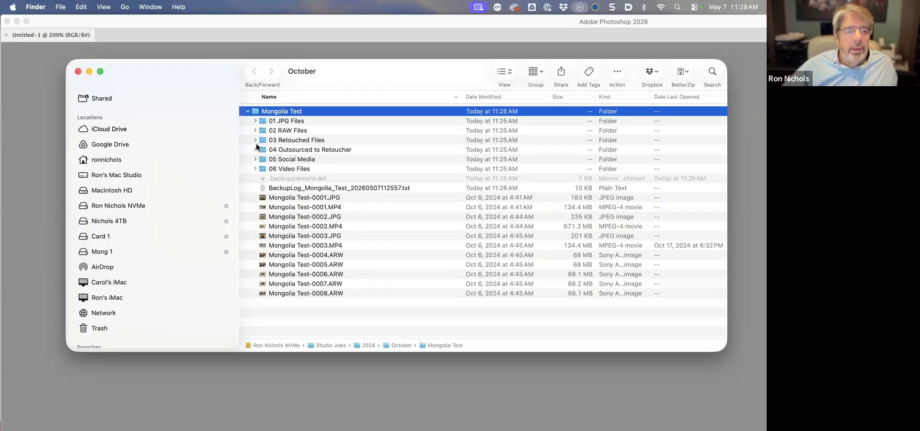
click(187, 43)
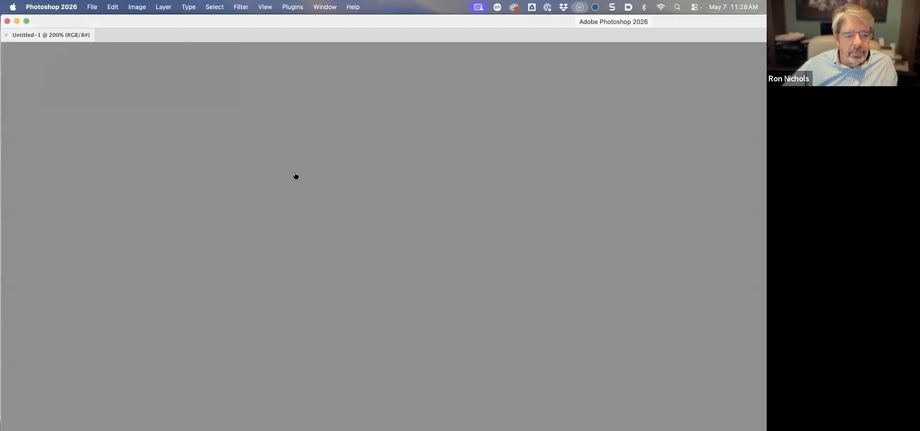
key(super+Tab)
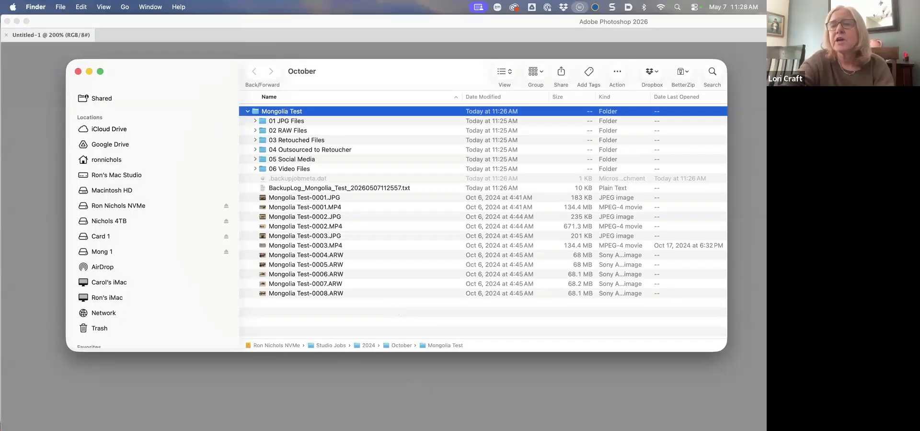
mouse_move(496, 409)
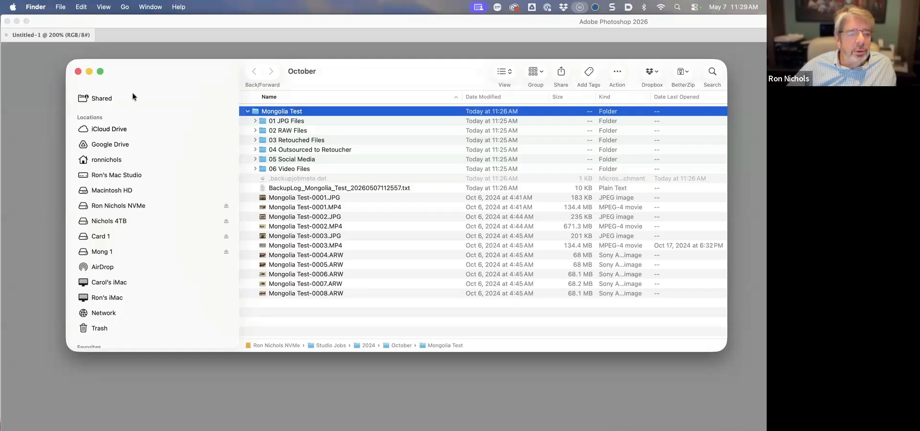
On the 4TB archive drive, expand Image Archive and 2024-10_October with its 2024-10-06 and 2024-10-07 folders to examine the archived jobs
click(121, 221)
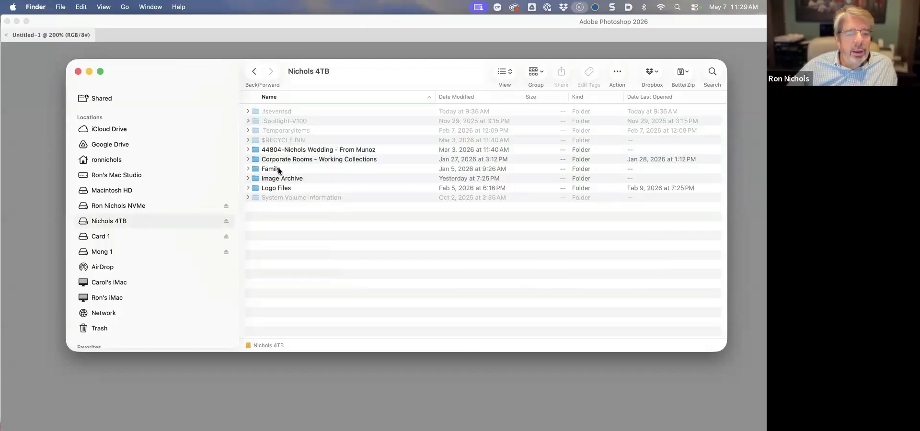
click(249, 178)
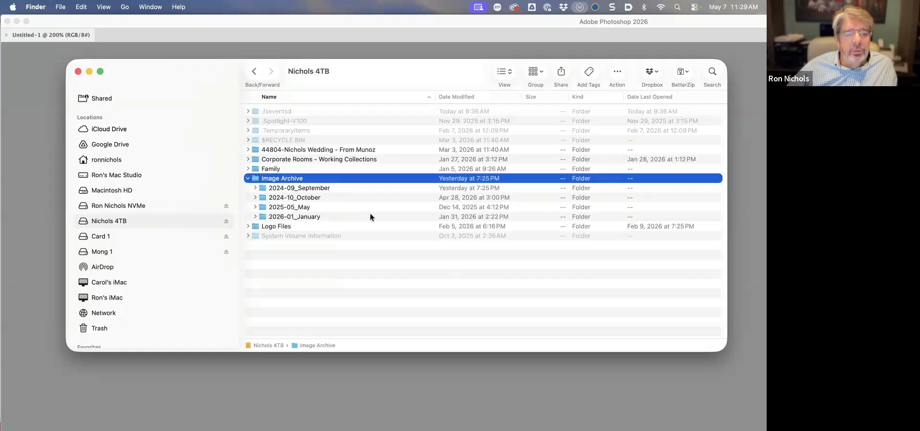
click(255, 198)
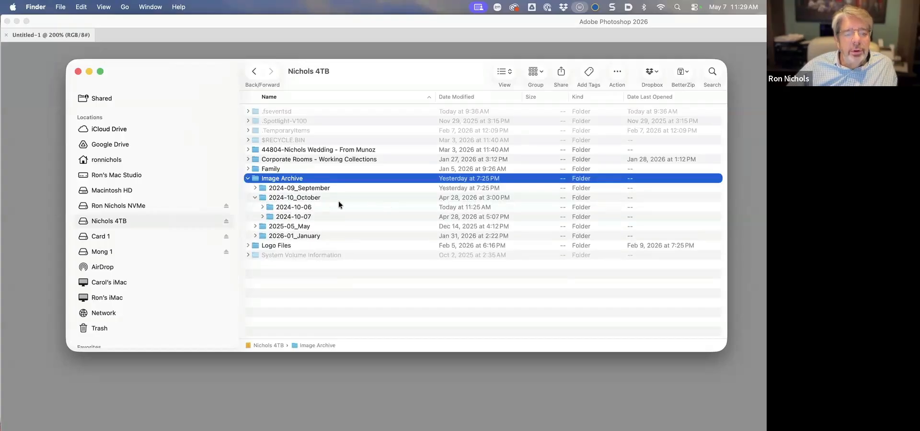
click(263, 208)
drag(199, 70, 199, 25)
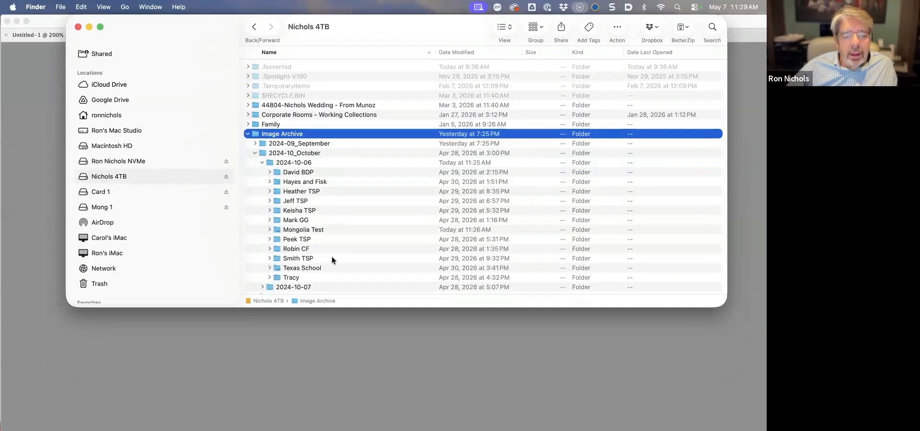
scroll(331, 257, down, 4)
click(262, 249)
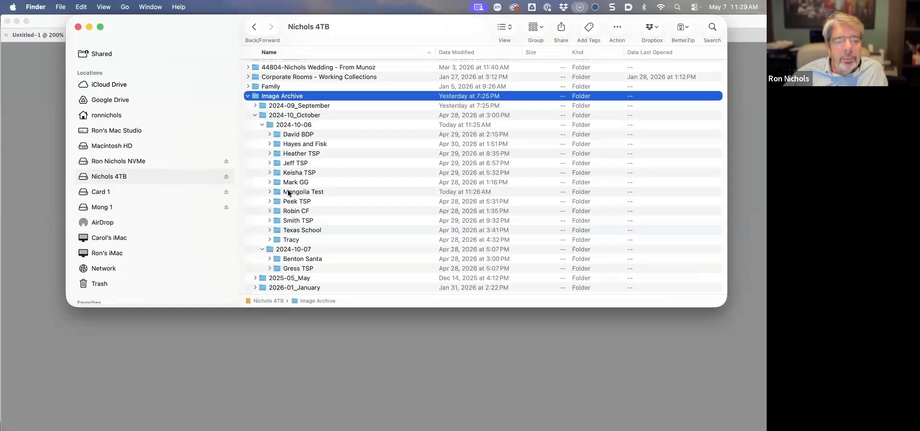
Expand the archived Mongolia Test folder under 2024-10-06 and look through its JPG, MP4 and ARW files
click(269, 192)
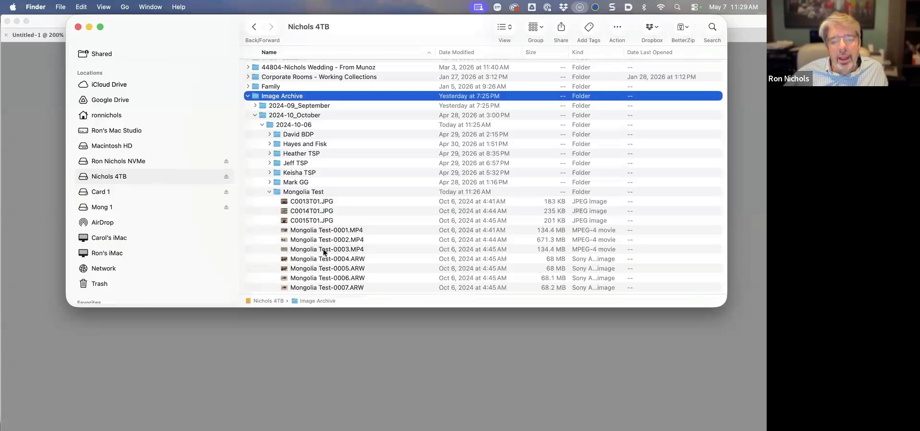
scroll(323, 249, down, 5)
scroll(322, 248, up, 7)
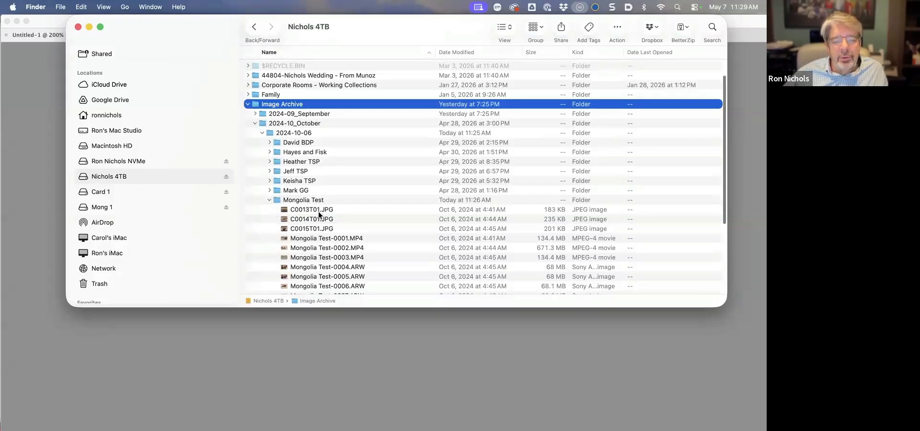
Switch to ProCapture Backup, show its main window and open the management of job structures
click(42, 72)
key(super+Tab)
mouse_move(287, 217)
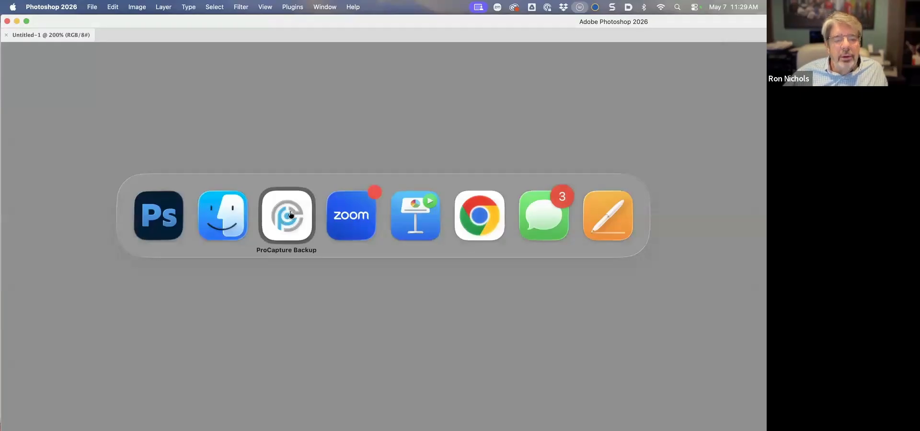
click(290, 214)
click(382, 182)
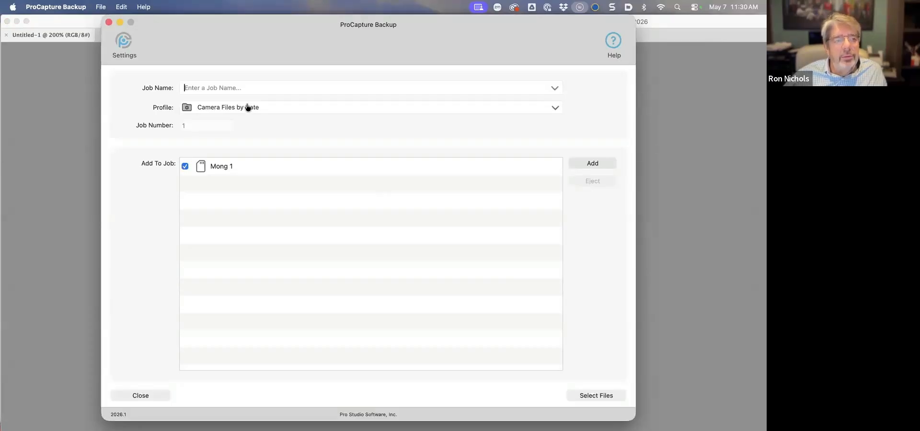
click(123, 41)
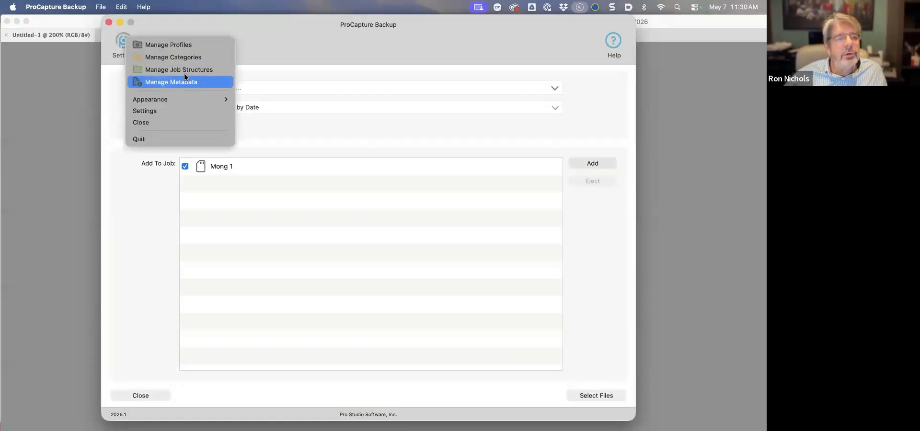
click(183, 71)
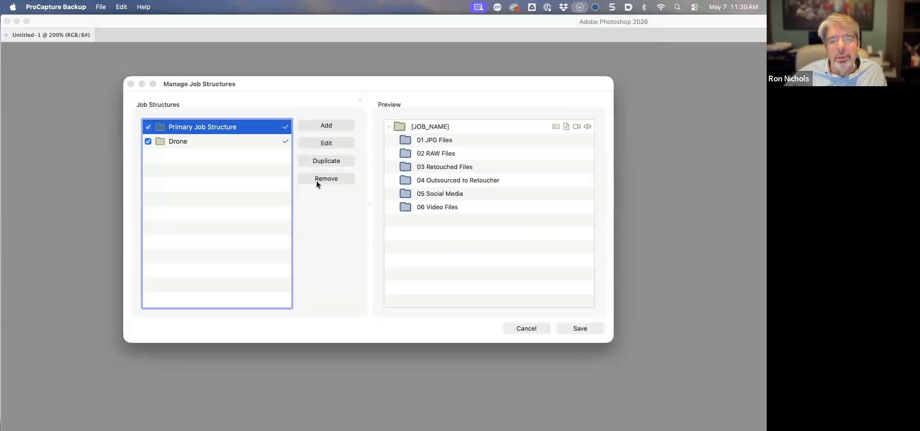
Edit the Primary Job Structure so images go to 01 JPG Files, raw files to 02 RAW Files, and video and audio to 06 Video Files
click(323, 144)
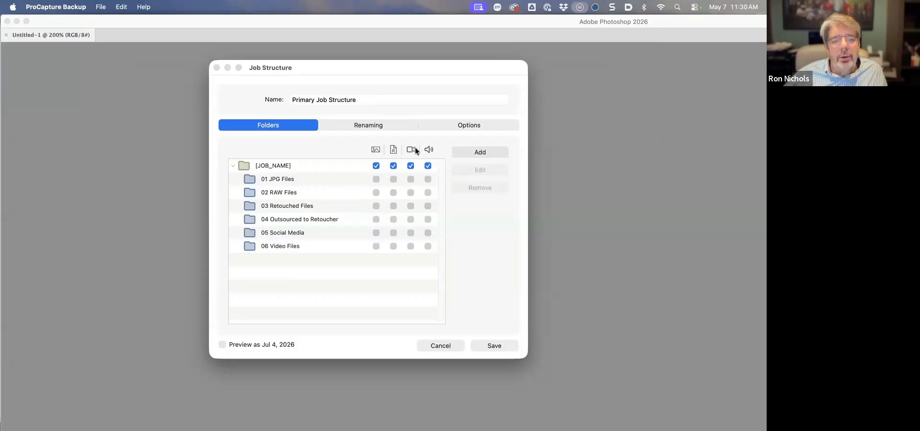
click(376, 179)
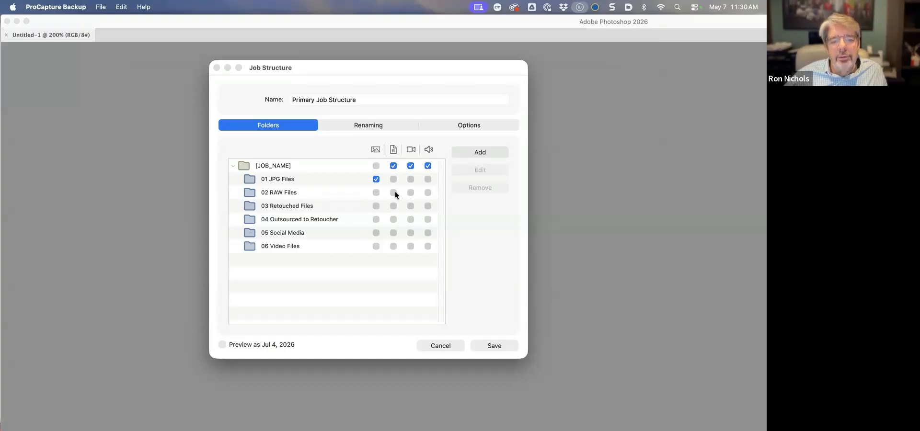
click(393, 193)
click(411, 246)
click(428, 247)
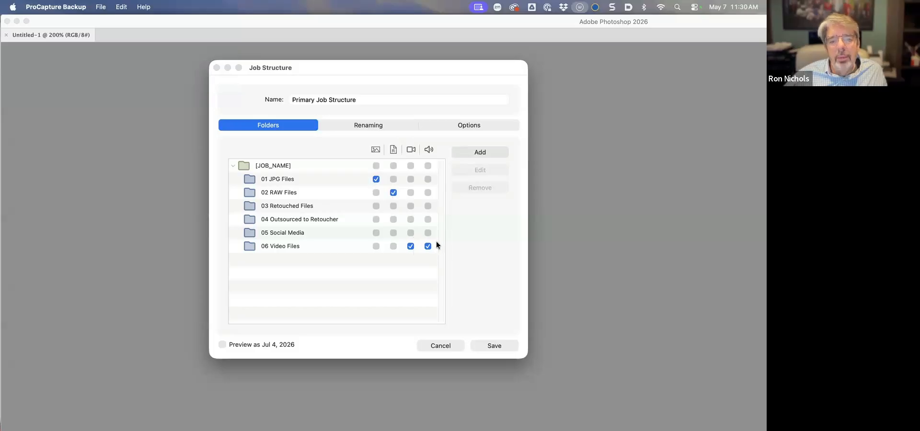
Turn off sequential image renumbering and assign the New Metadata preset to the Primary Job Structure
click(366, 123)
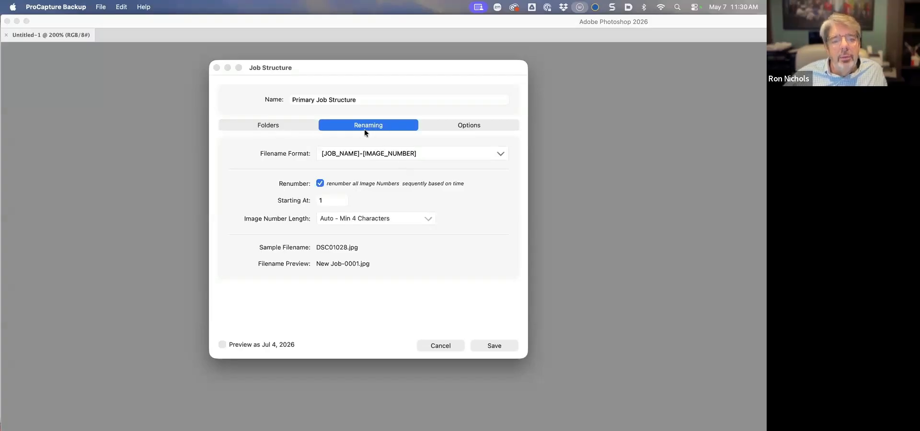
click(320, 184)
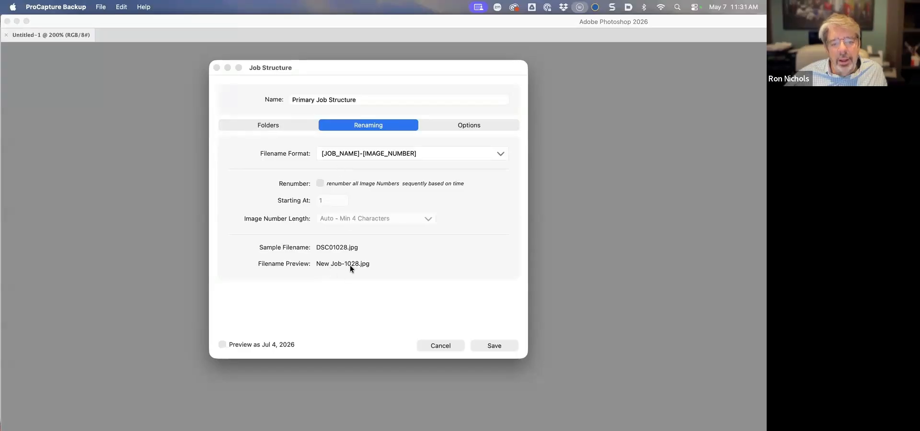
click(466, 124)
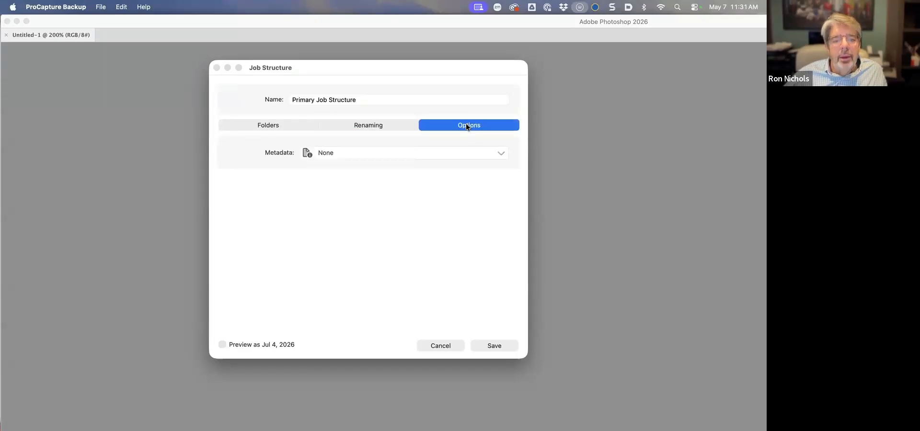
click(357, 153)
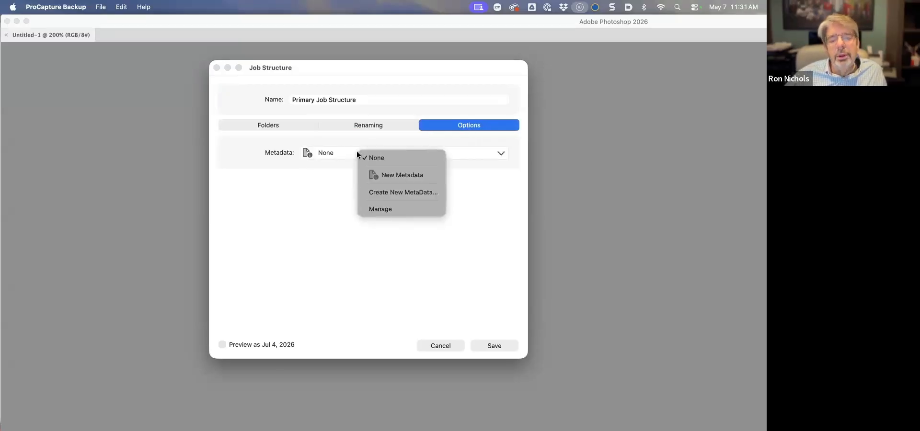
click(403, 176)
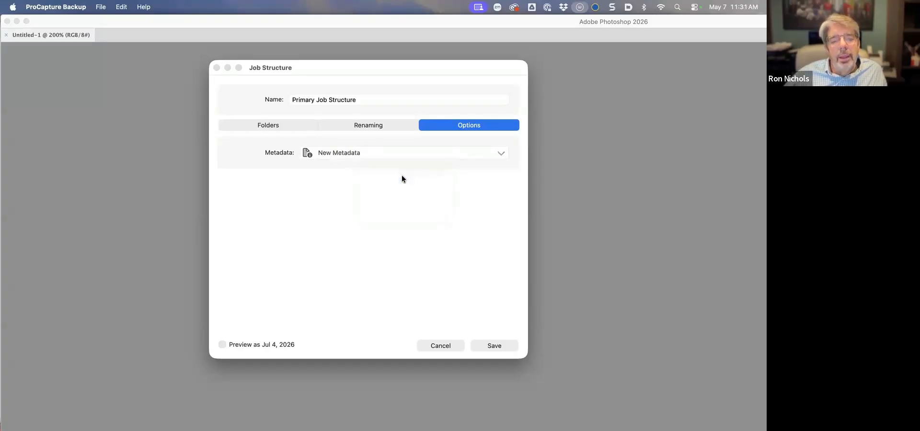
Edit the New Metadata preset's copyright text, adding © at the front and "-" with the photographer's full name at the end, and save it
click(409, 152)
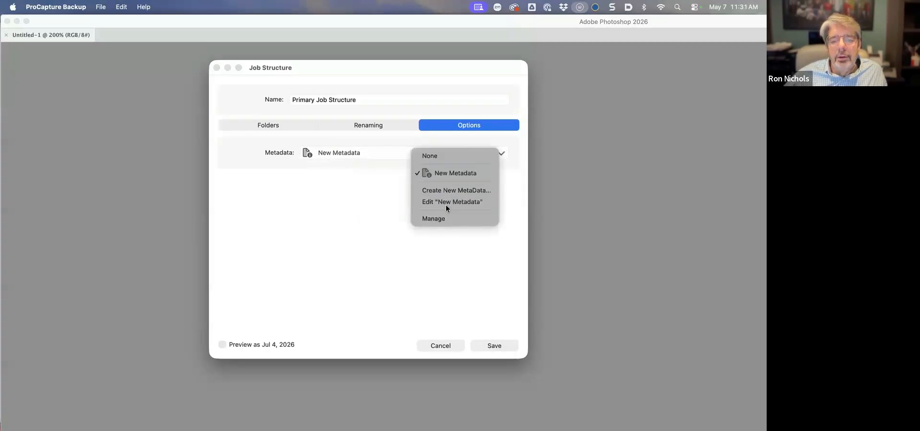
click(445, 203)
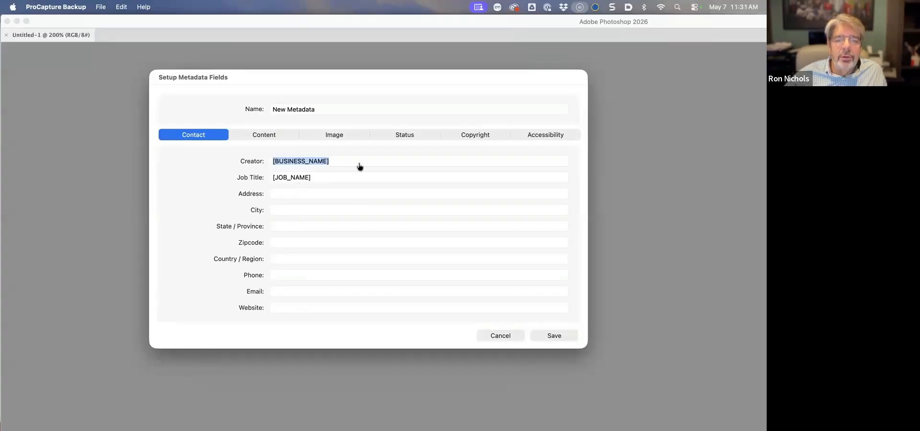
click(468, 137)
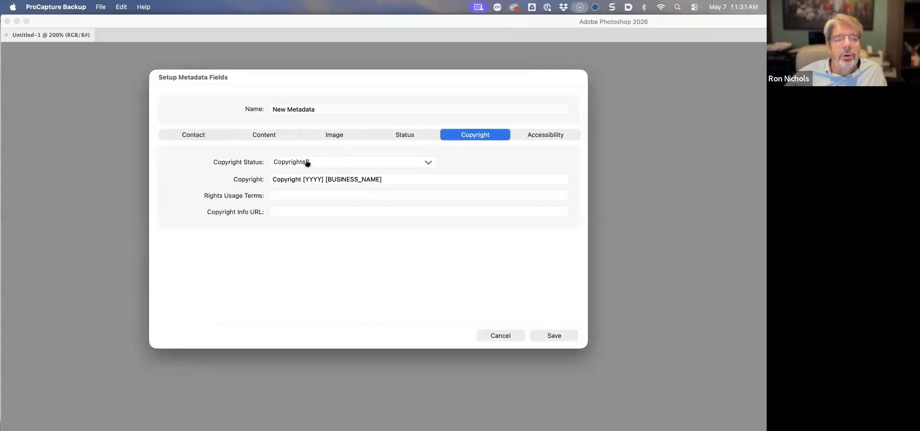
click(273, 179)
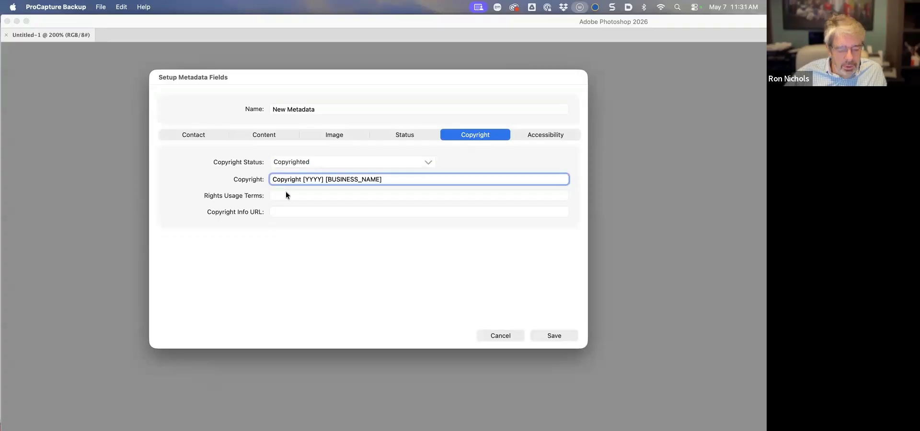
text(©)
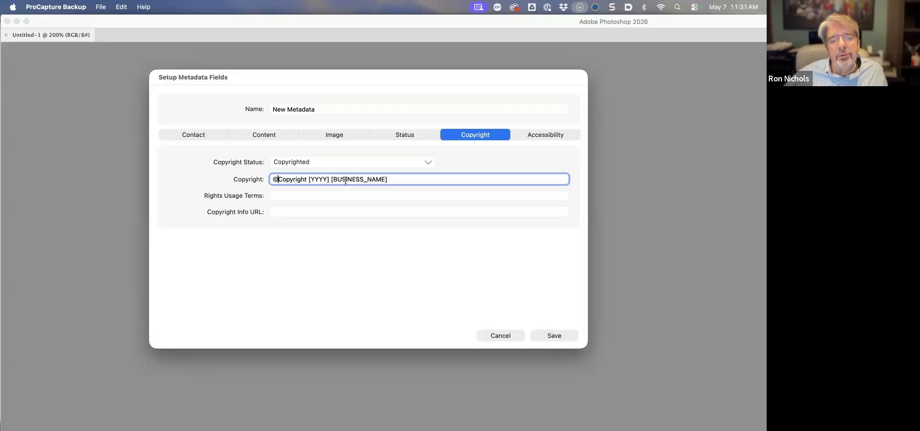
text(- Ron Nichols)
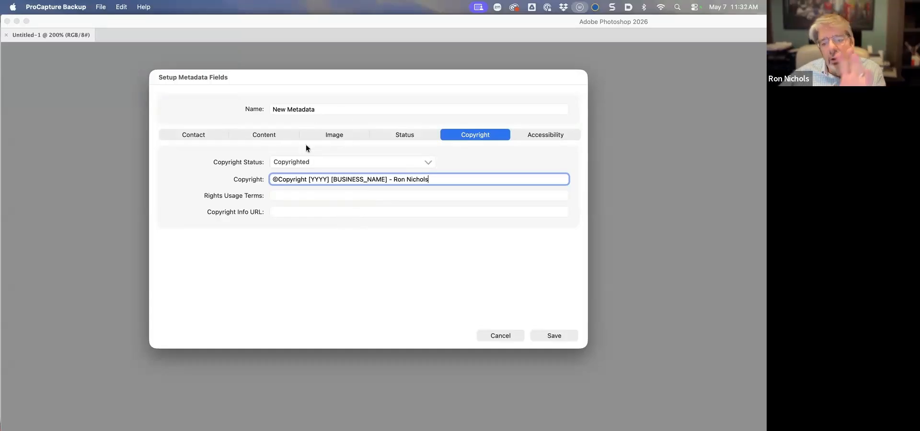
click(552, 335)
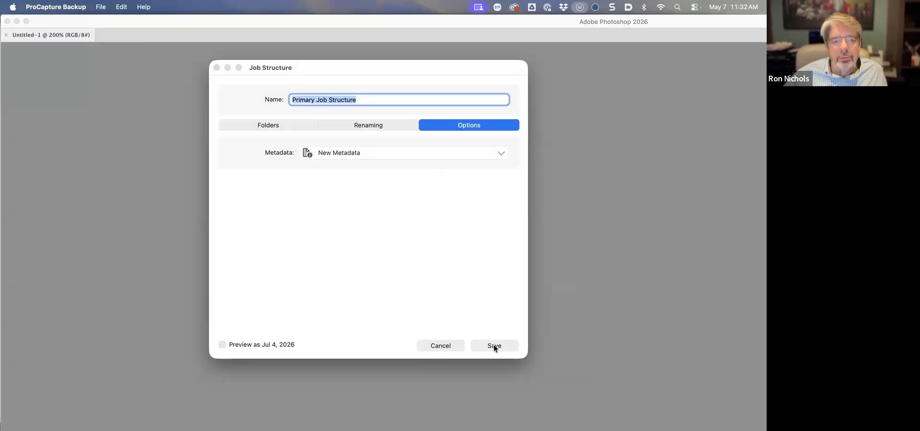
Save the edited Primary Job Structure and the list of job structures
click(271, 126)
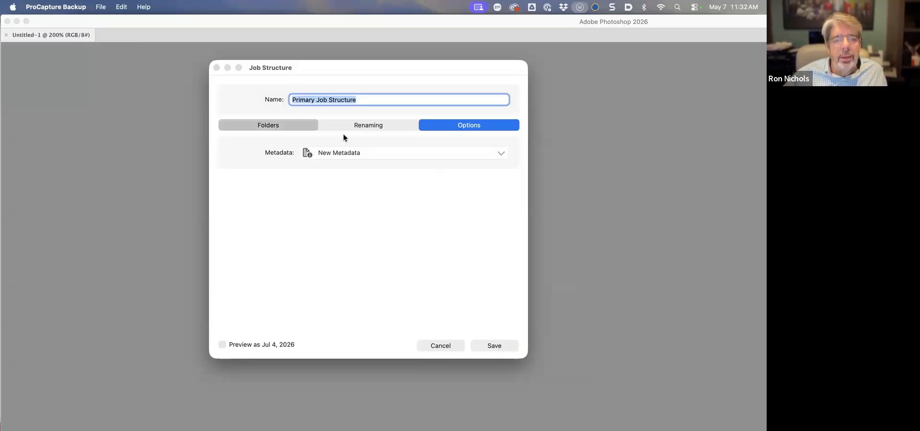
click(498, 346)
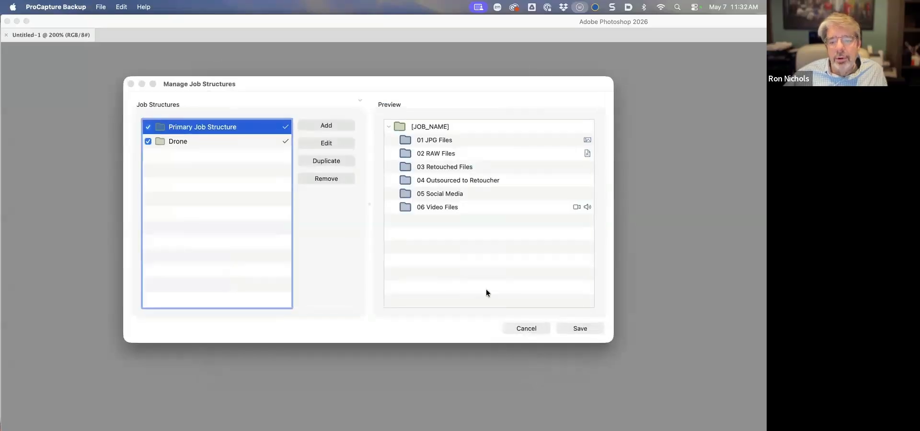
click(579, 329)
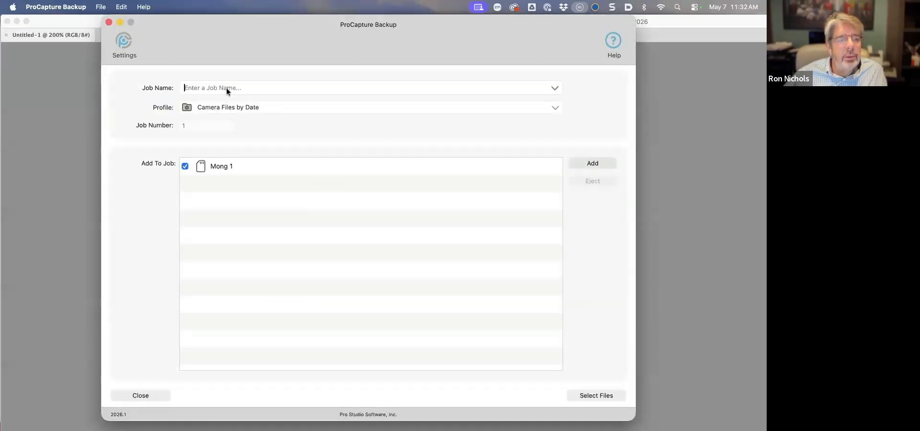
Name the job "Maongolia Test 2" and proceed to file selection with the Mong 1 card as source
text(Maongolia Test)
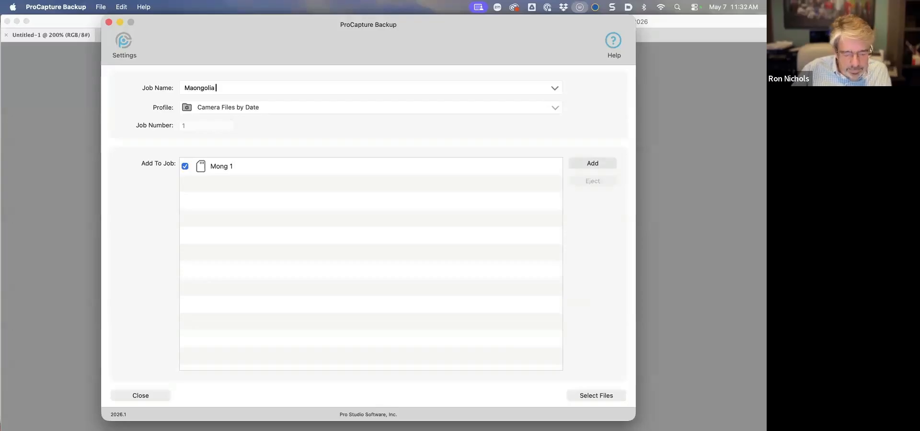
text( 2)
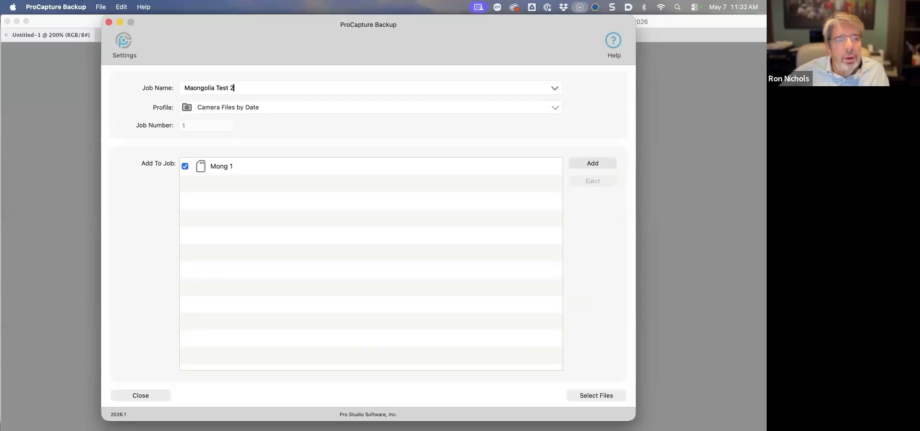
click(238, 167)
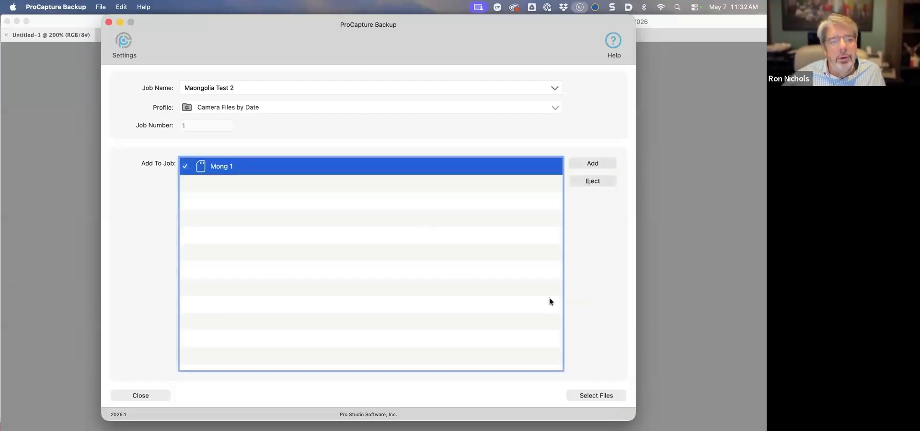
click(593, 395)
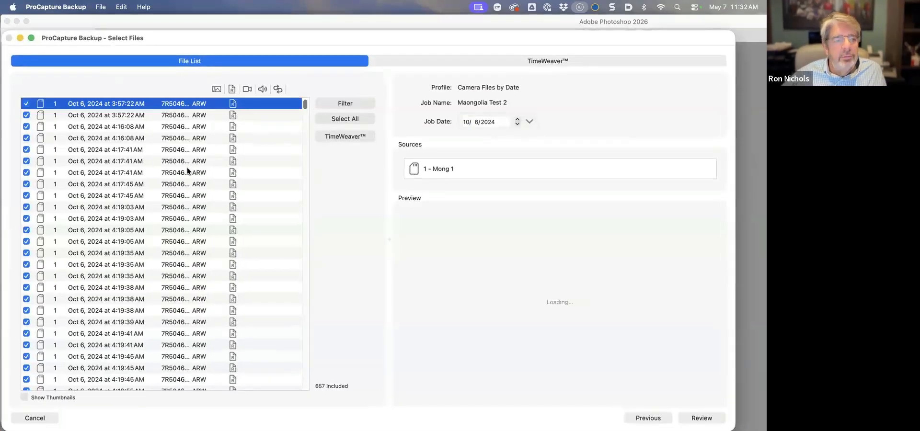
Set up a backup of only the 12 ARW files from 4:17:41 to 4:19:35 AM, review its output structure, and cancel it
click(352, 119)
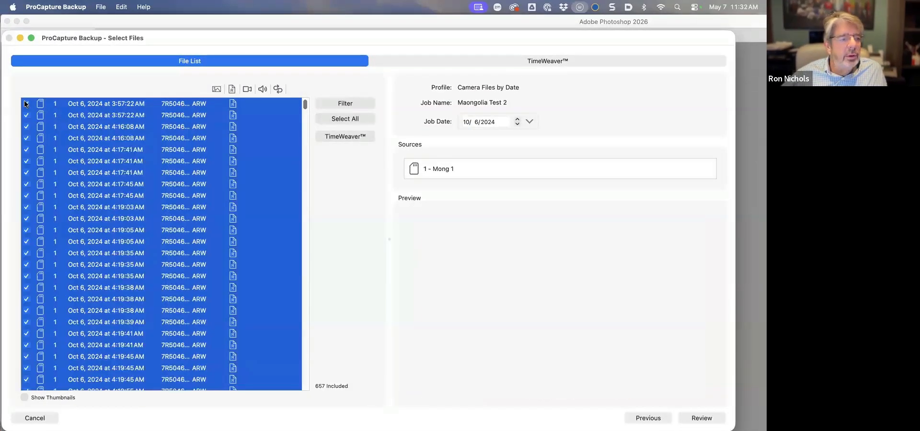
click(25, 101)
click(128, 231)
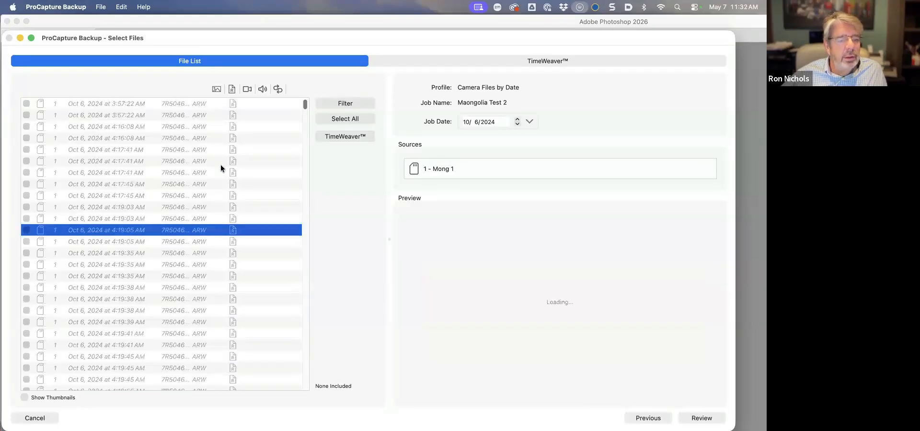
scroll(220, 165, down, 5)
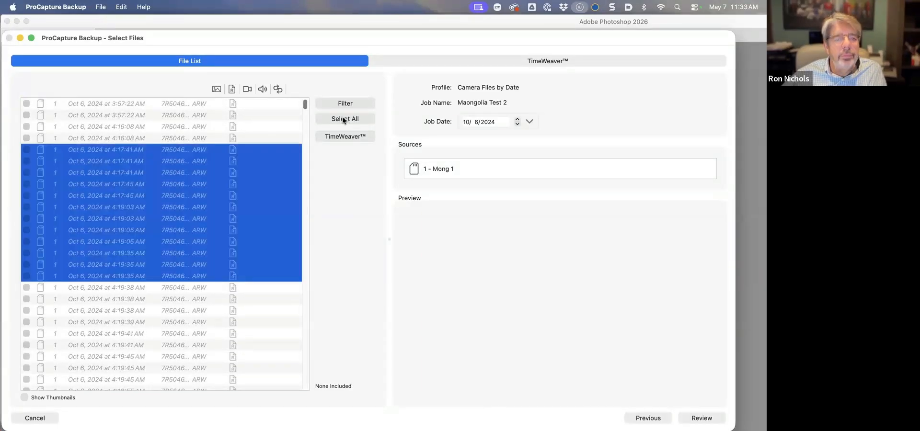
click(26, 149)
click(701, 418)
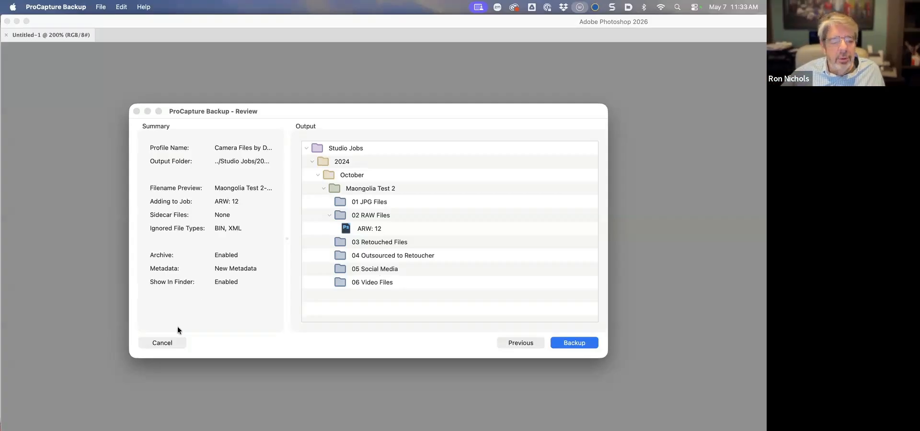
click(173, 343)
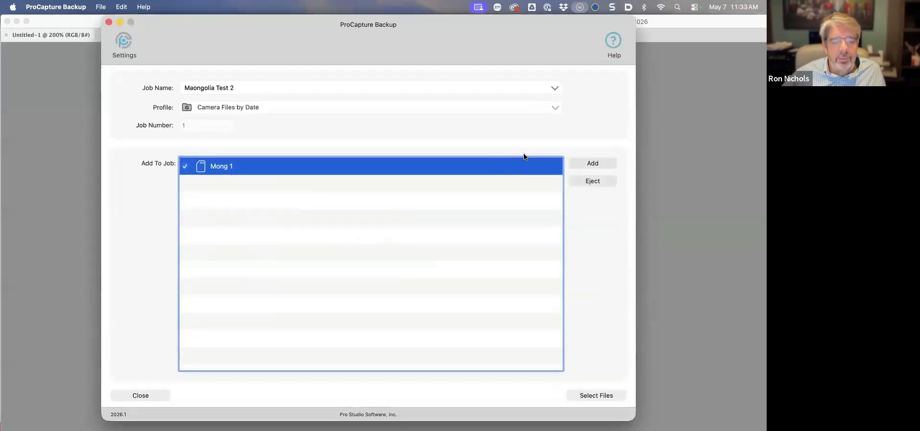
Switch to the Keynote presentation and advance to the "What Makes Up a Profile?" slide
key(super+Tab)
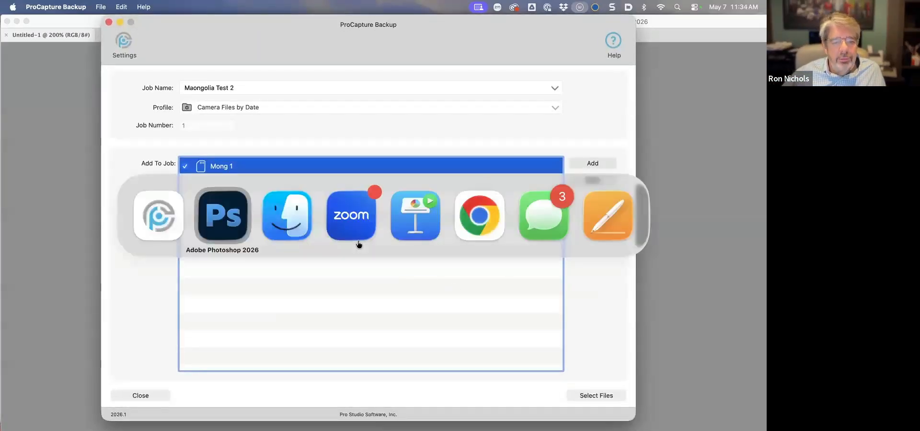
key(super+Tab)
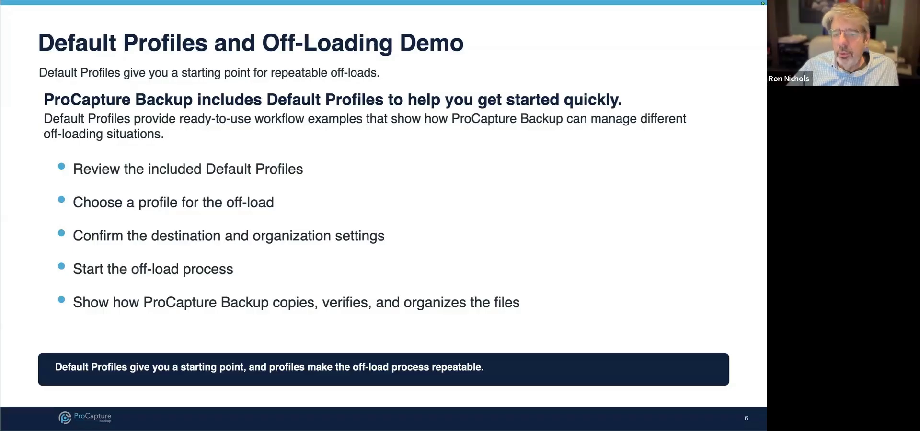
key(Right)
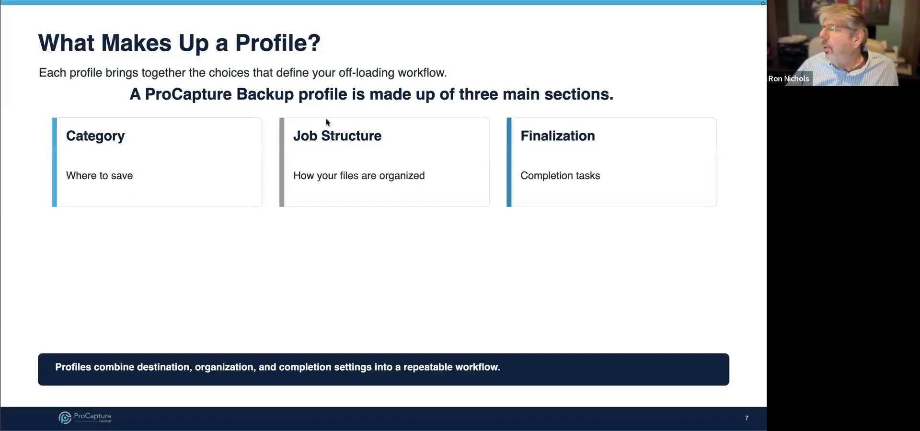
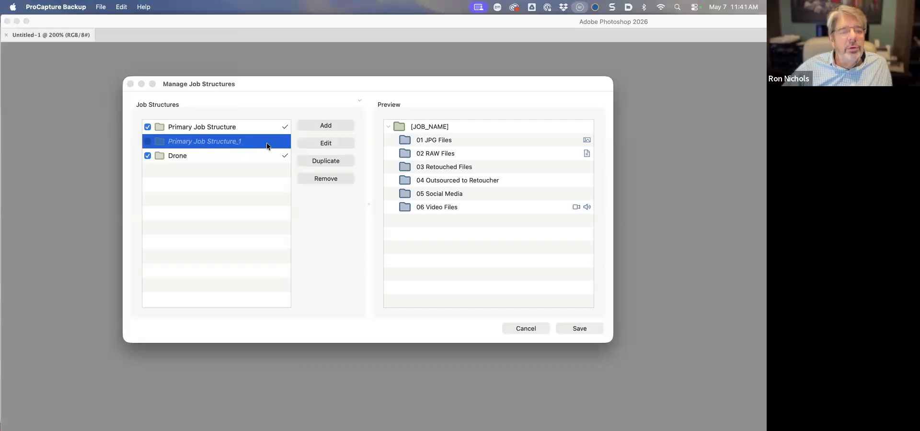
Rename the Primary Job Structure_1 copy to Wedding Job Structure and route its JPG and RAW files into the [JOB_NAME] folder
click(327, 144)
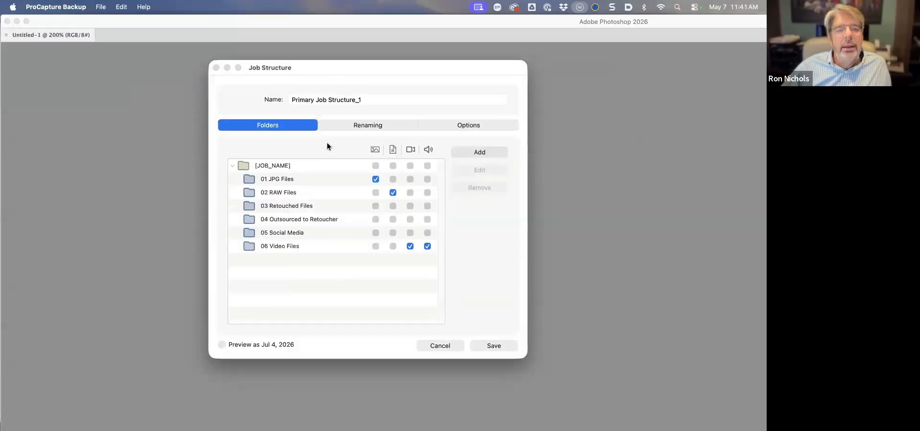
click(316, 101)
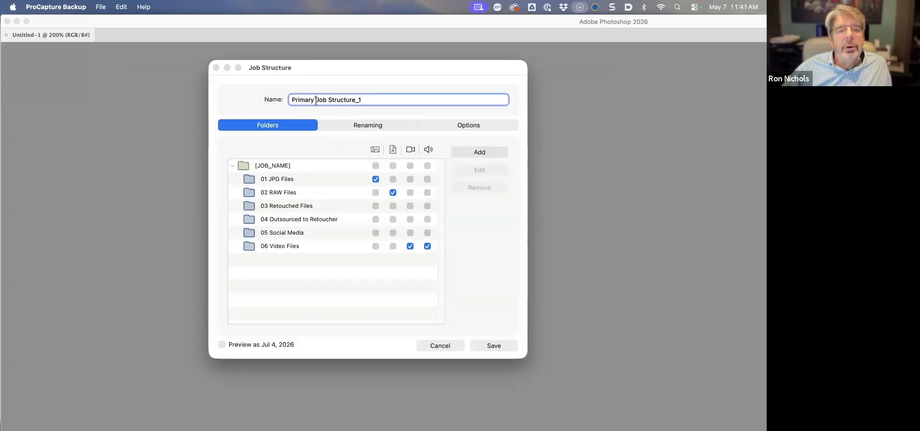
drag(313, 99, 264, 96)
text(Wedding)
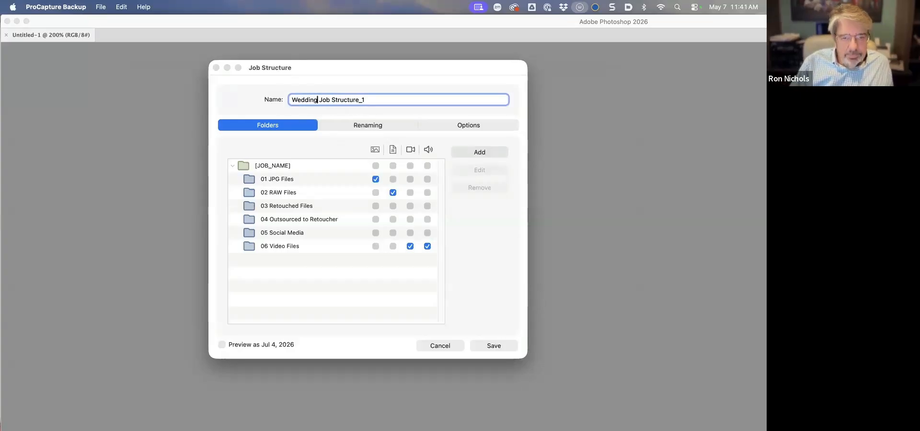
click(365, 96)
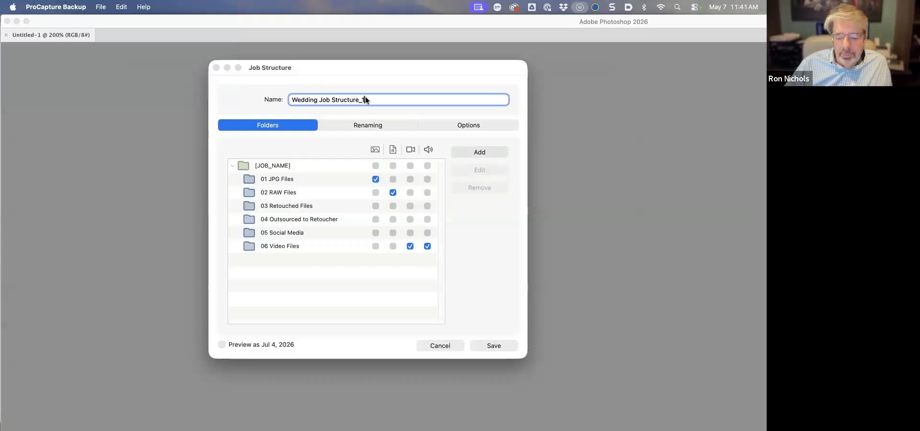
key(BackSpace)
key(BackSpace)
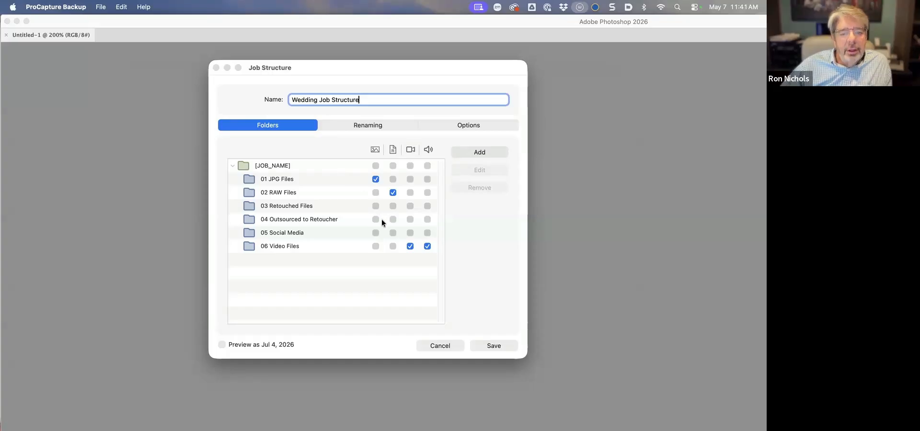
click(375, 166)
click(393, 165)
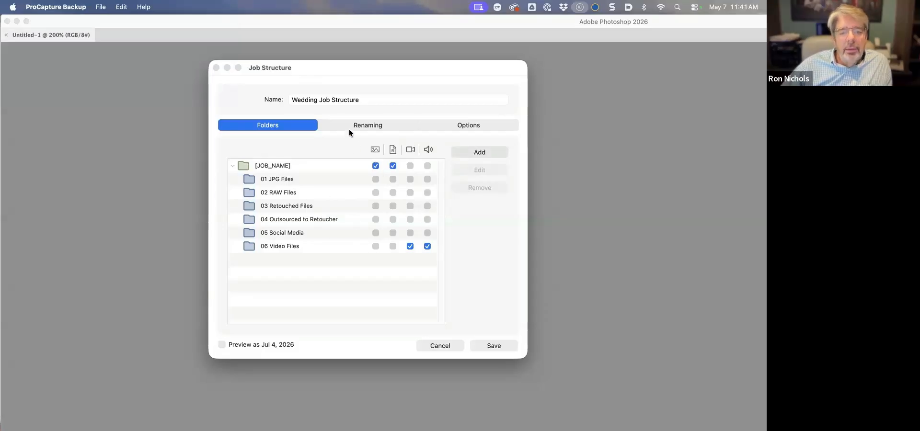
Enable sequential time-based renumbering of all image numbers in the Wedding Job Structure, starting at 200
click(365, 124)
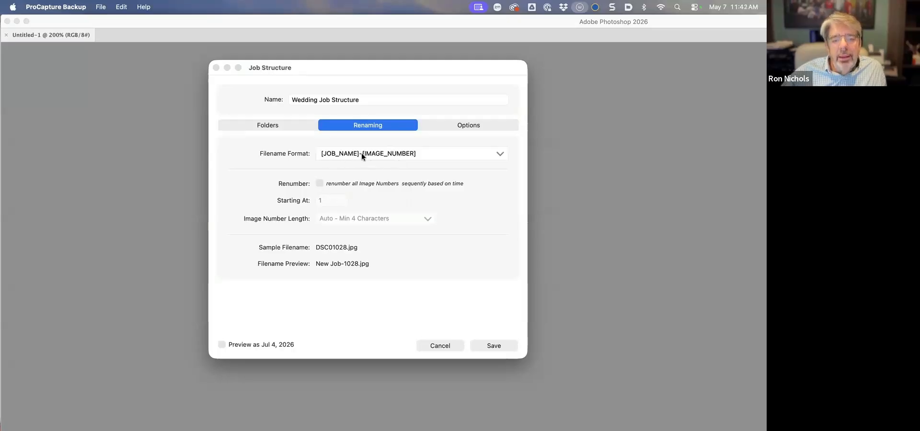
click(319, 184)
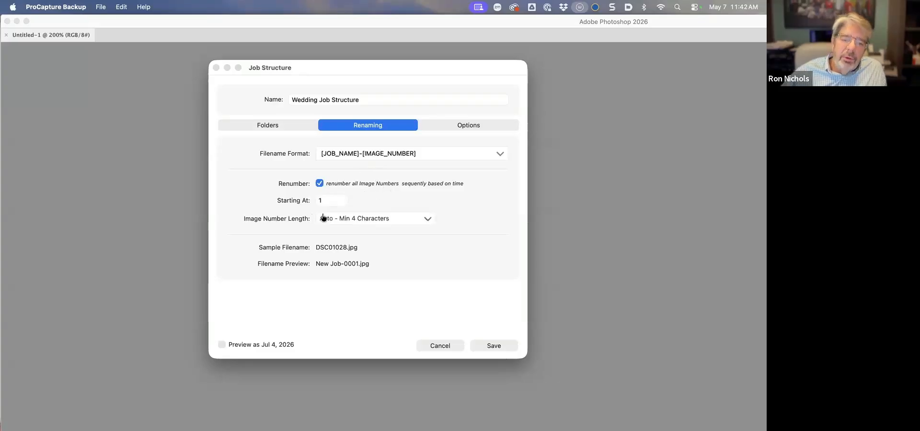
click(362, 220)
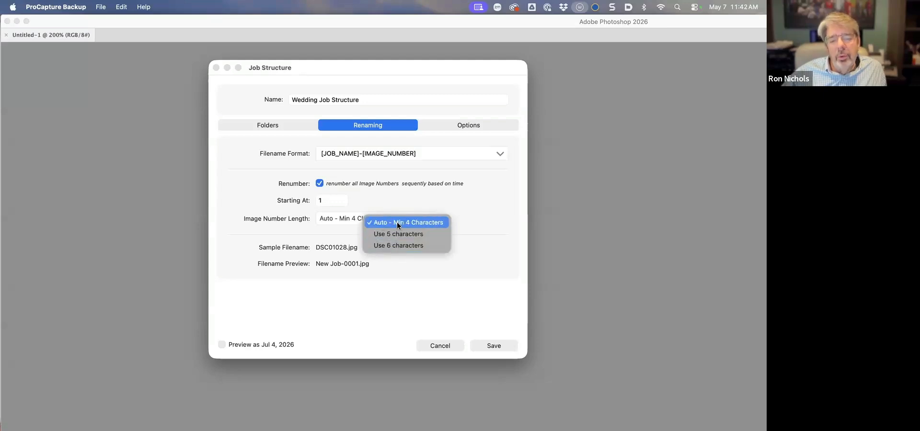
click(331, 199)
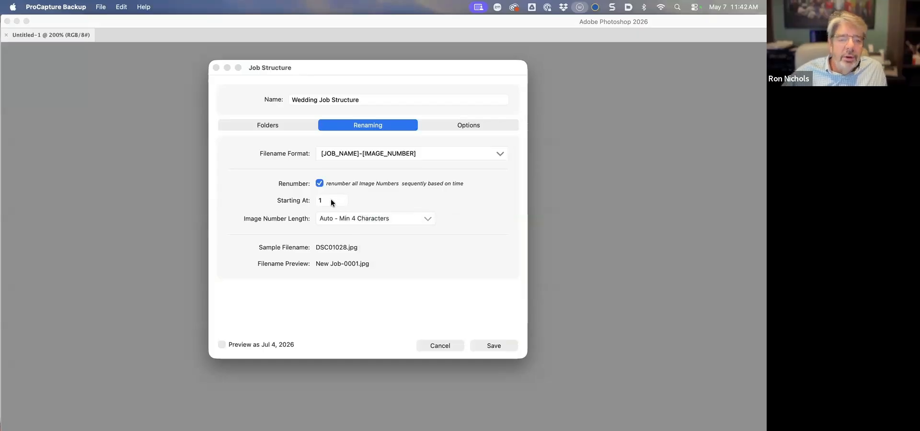
click(331, 199)
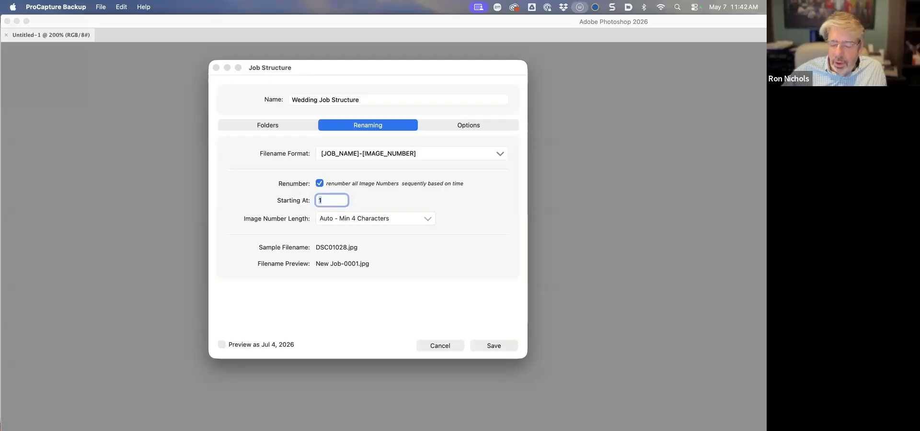
text(200)
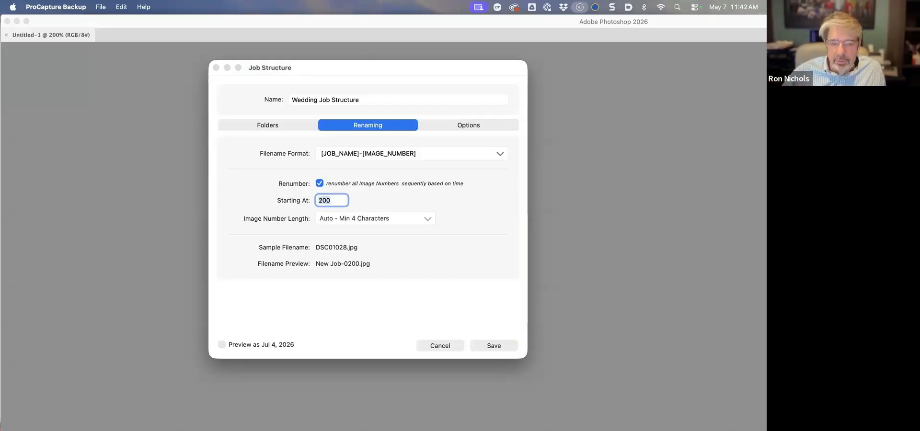
text(1)
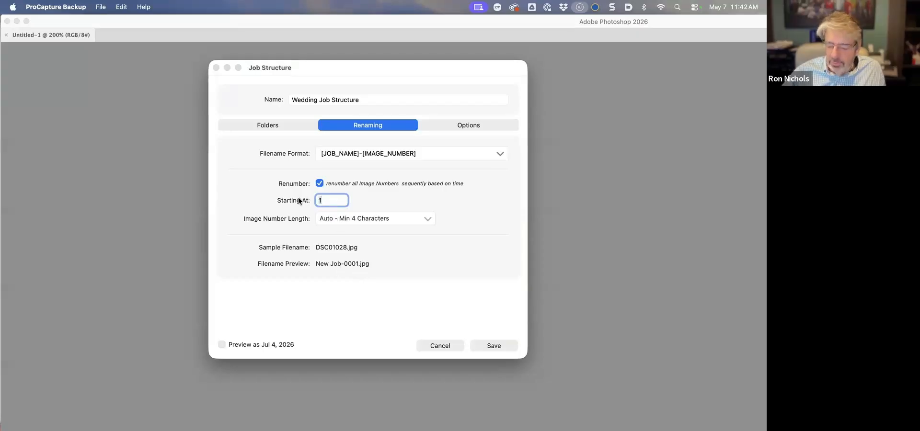
key(BackSpace)
text(200)
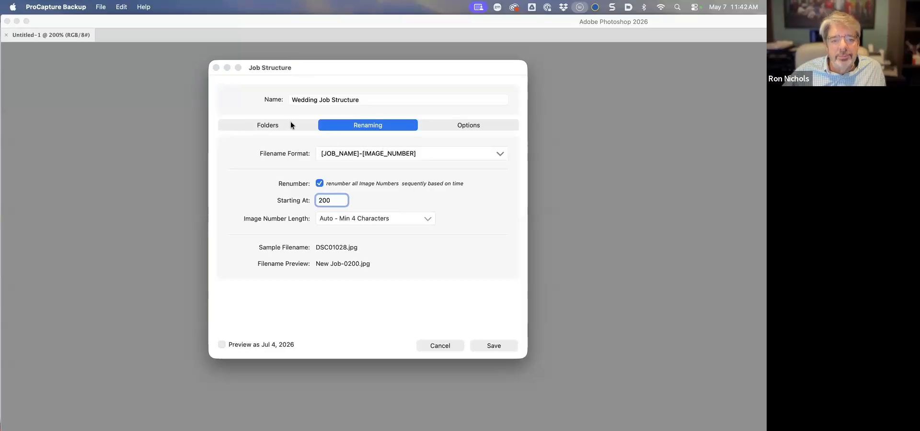
Choose New Metadata as the metadata for the Wedding Job Structure
click(460, 127)
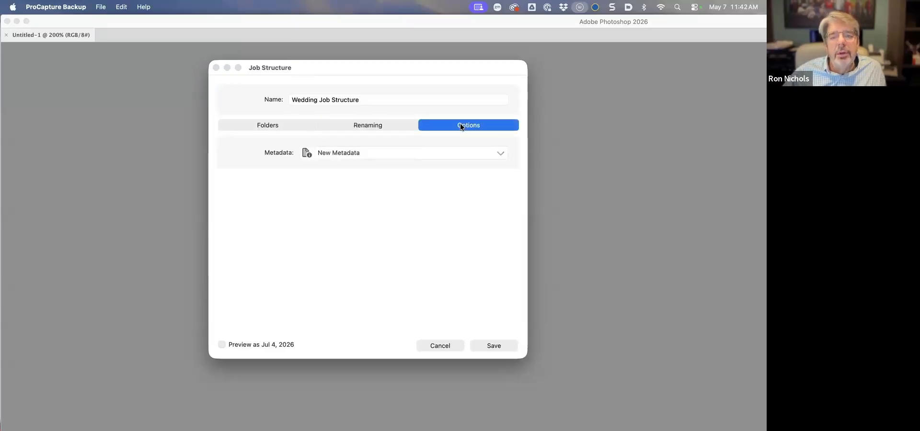
click(375, 154)
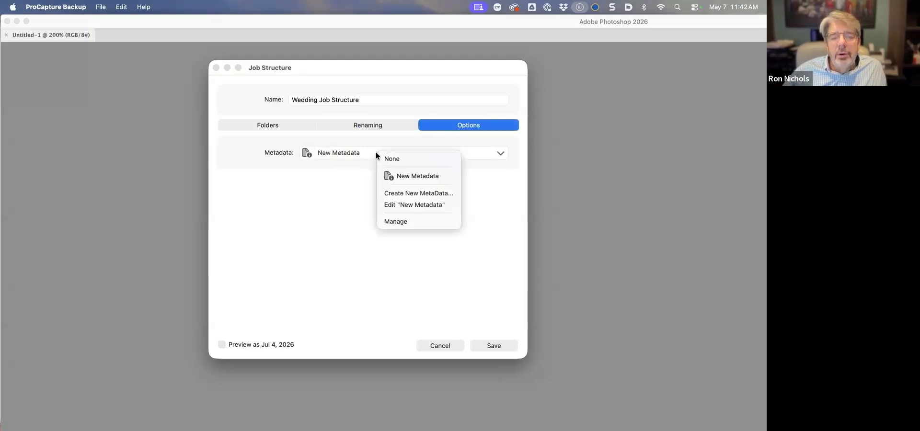
click(417, 179)
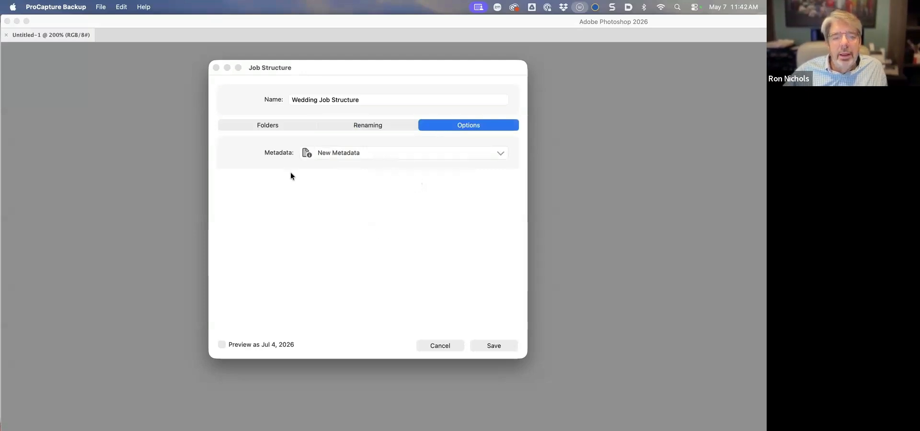
Remove the 01 JPG Files, 02 RAW Files and 04 Outsourced to Retoucher folders from the Wedding Job Structure
click(271, 125)
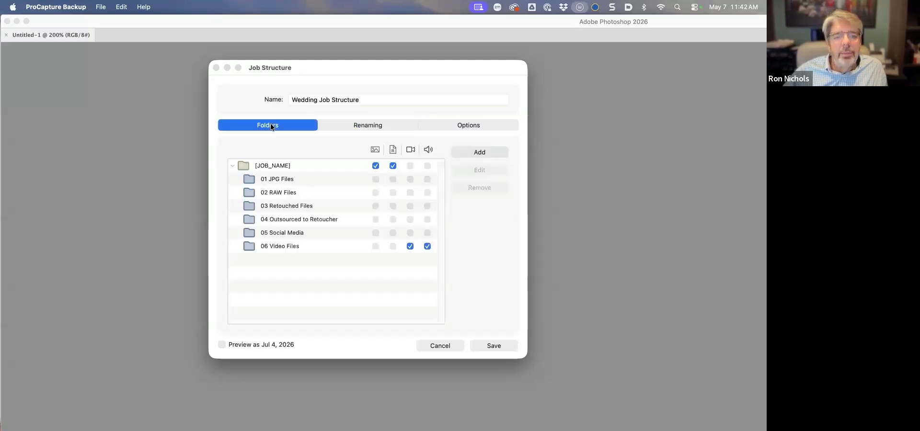
click(296, 178)
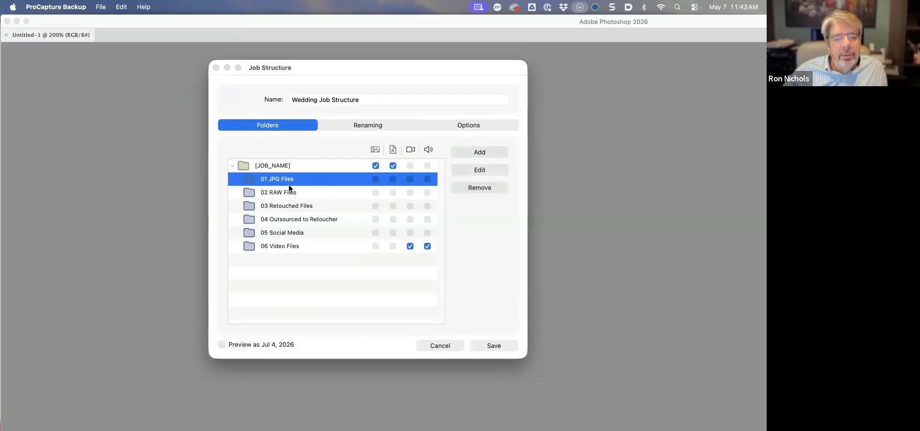
click(478, 188)
click(328, 182)
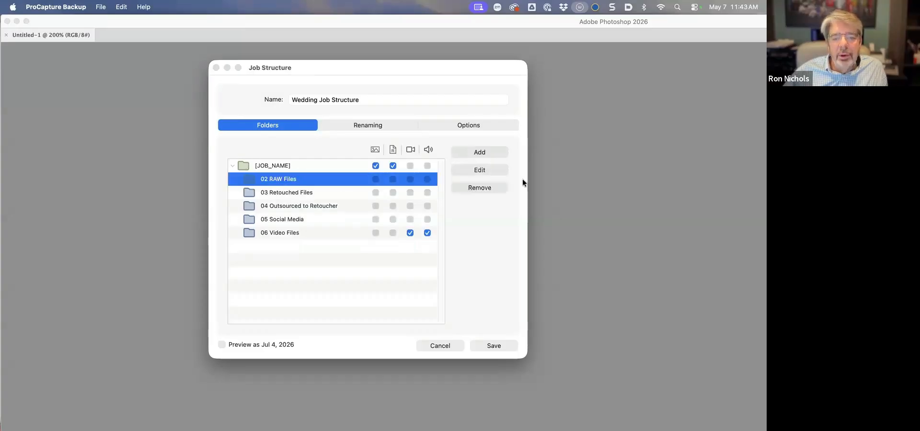
click(479, 187)
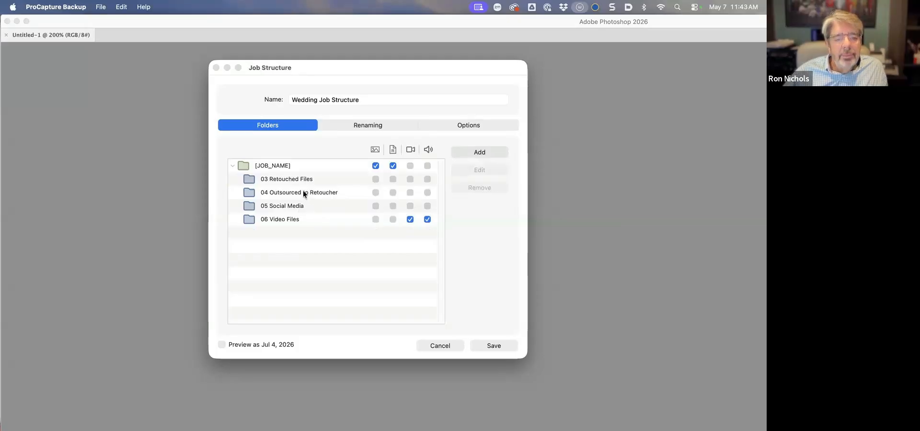
click(303, 191)
click(481, 189)
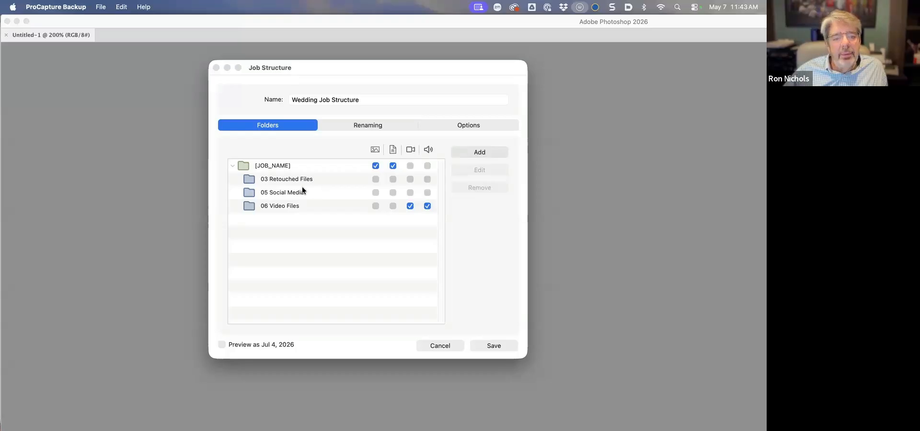
Add a "07 Love These" folder under [JOB_NAME], and save the Wedding Job Structure and the list of job structures
click(289, 166)
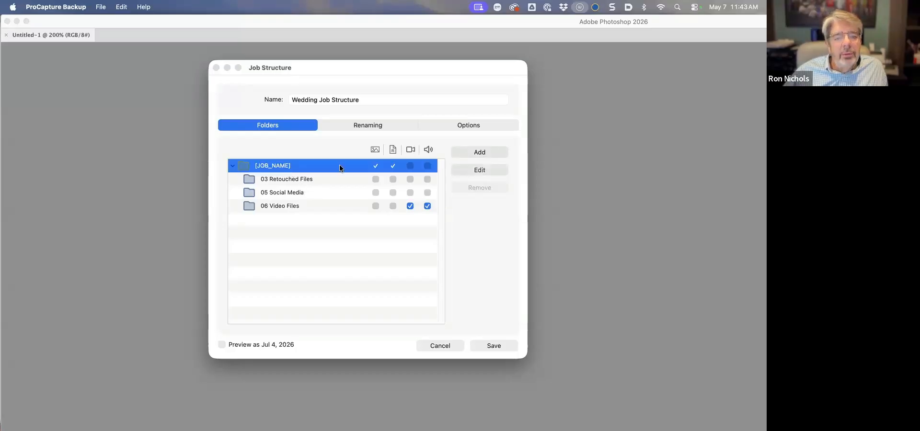
click(482, 151)
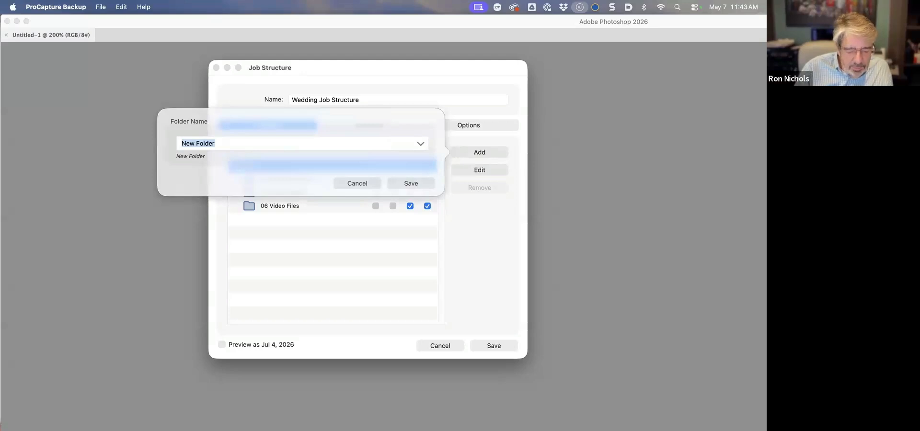
text(0)
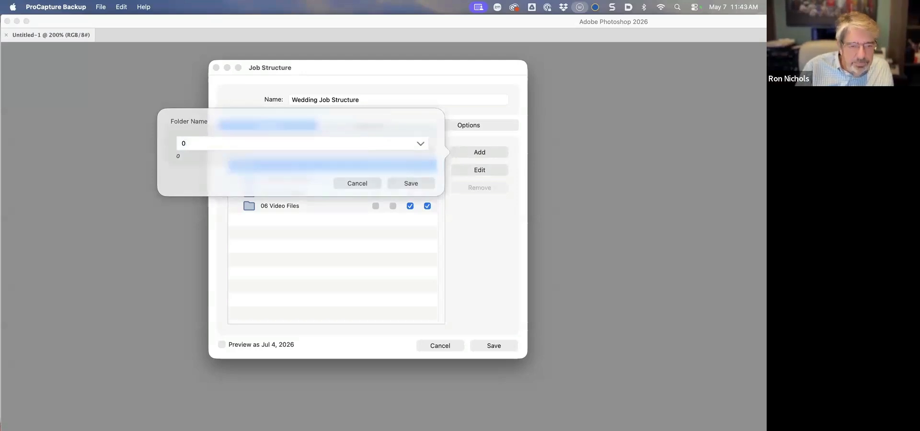
text(7)
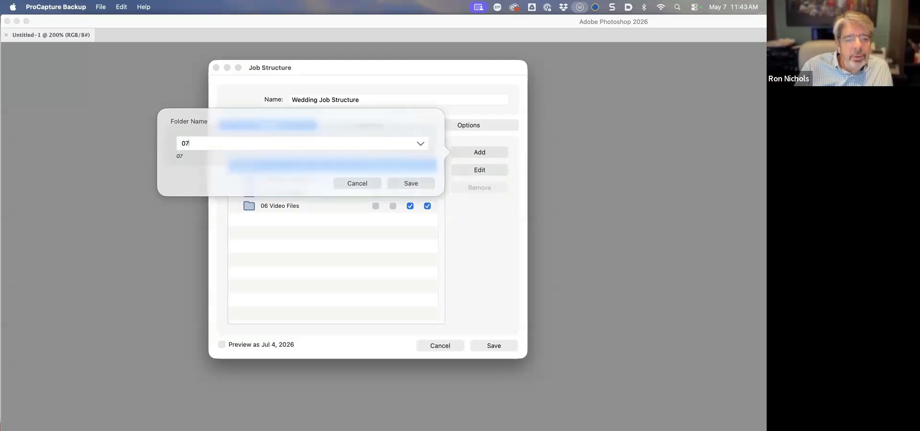
text( Love)
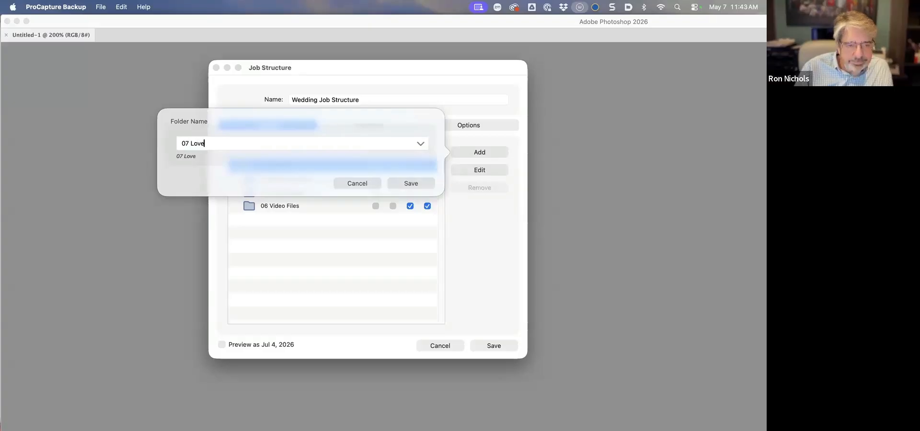
text( The)
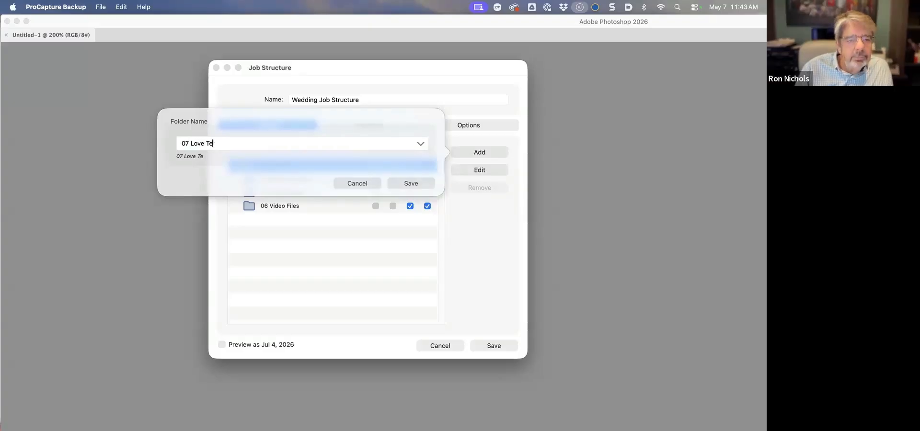
text(se)
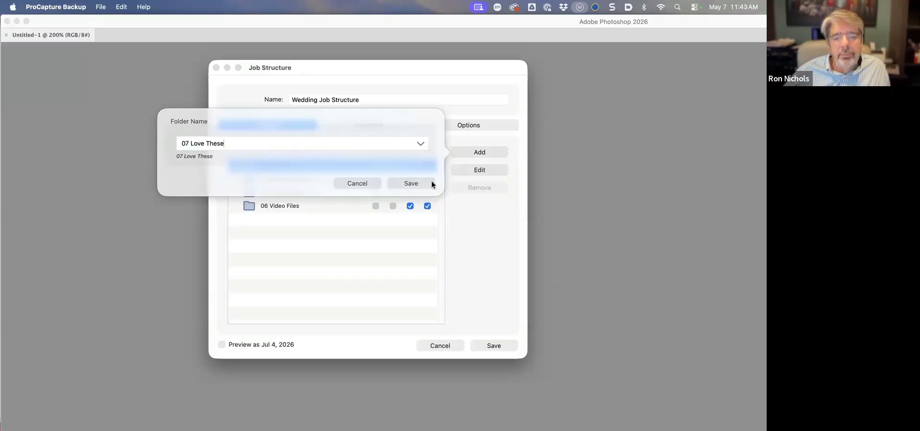
click(413, 183)
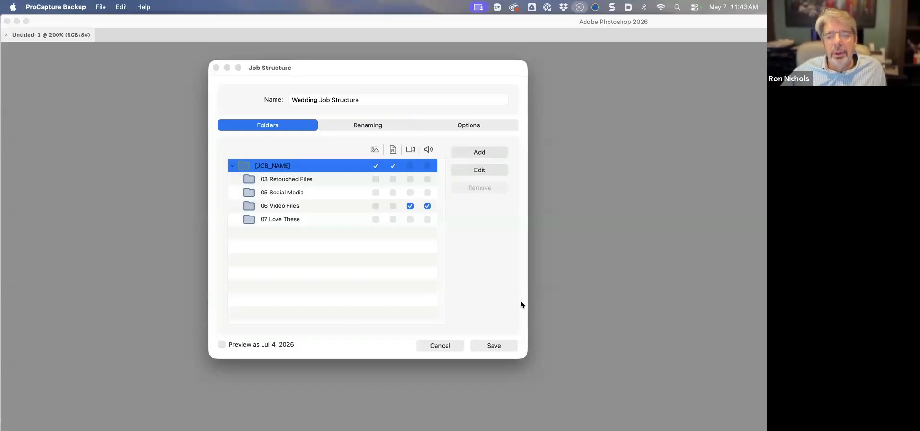
click(495, 346)
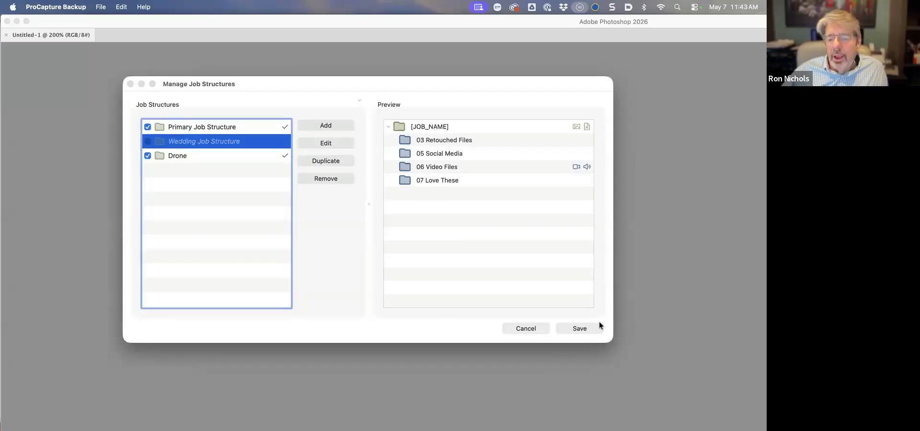
click(580, 329)
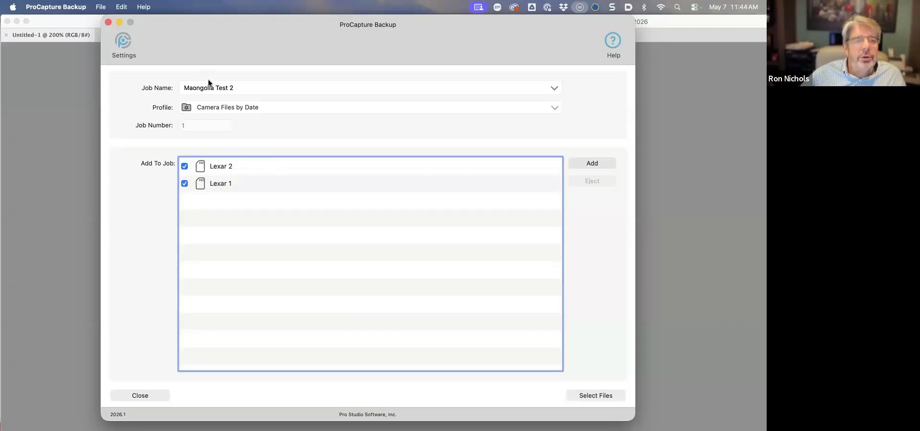
Replace the job name with the client's name and choose the Weddings profile for the job
drag(238, 87, 140, 85)
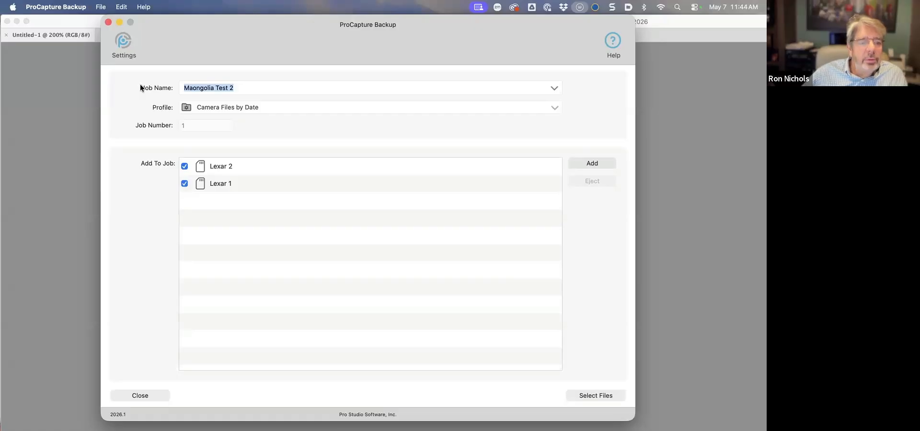
text(Cassidy)
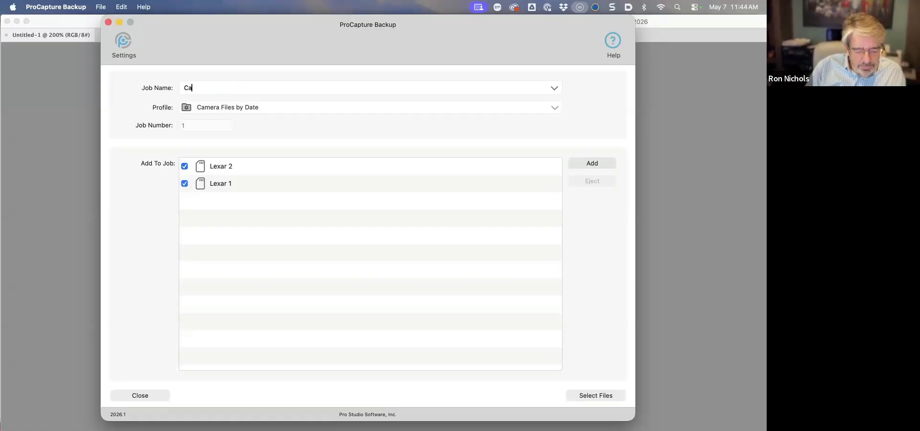
click(220, 104)
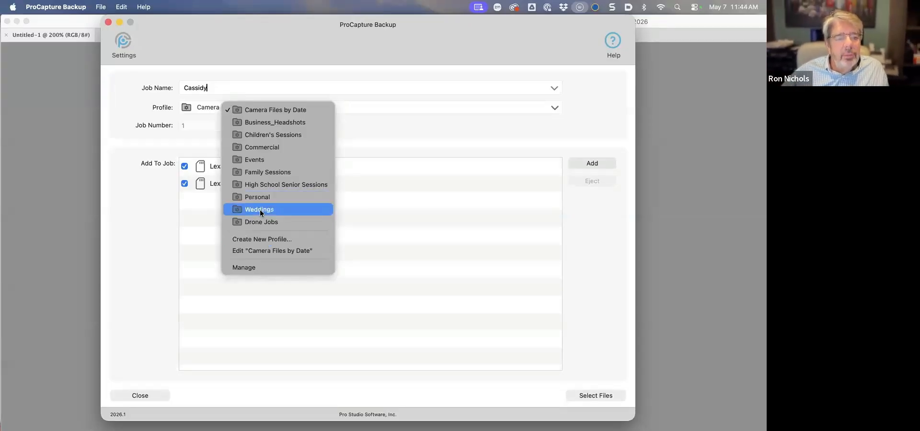
click(238, 113)
Open the Weddings profile for editing and assign the Wedding Job Structure to it
click(234, 109)
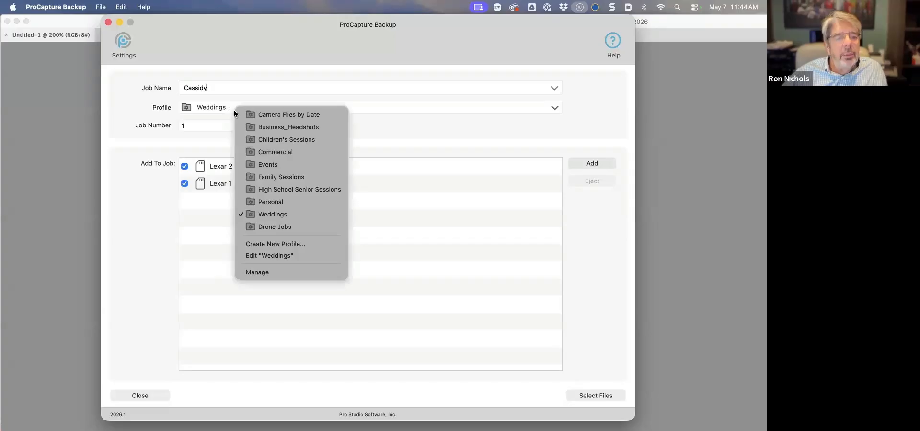
click(278, 258)
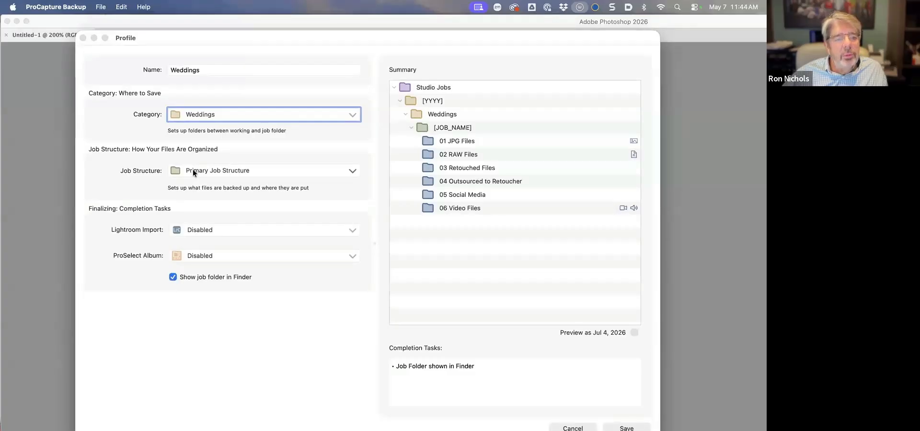
click(192, 170)
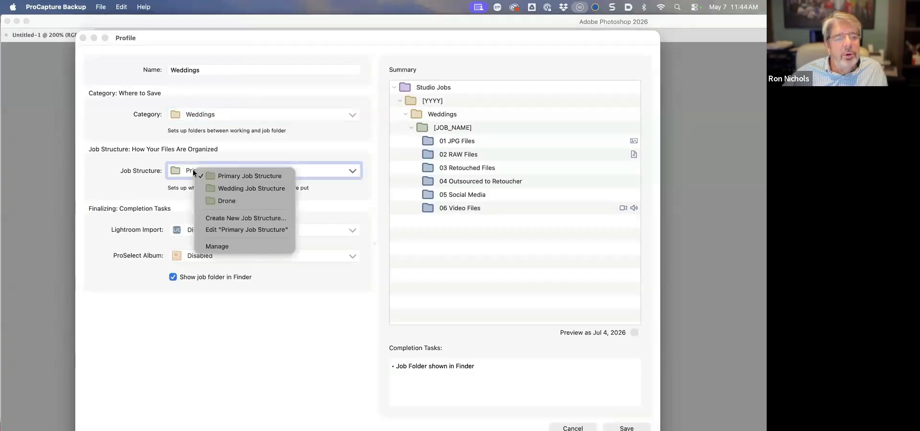
click(227, 191)
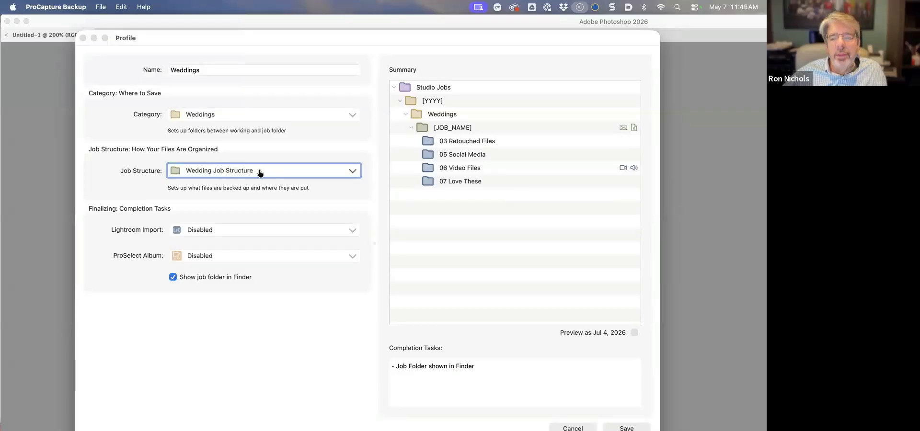
Switch the profile to the Primary Job Structure to compare the folder summary, and return it to the Wedding Job Structure
click(351, 172)
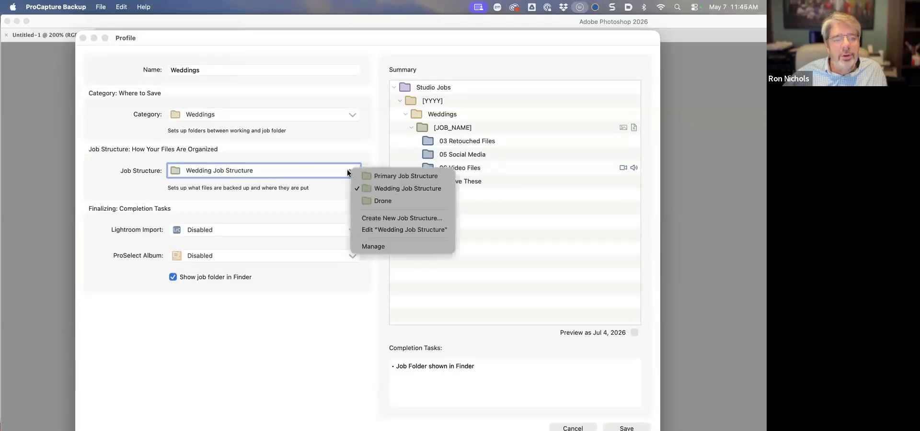
click(381, 176)
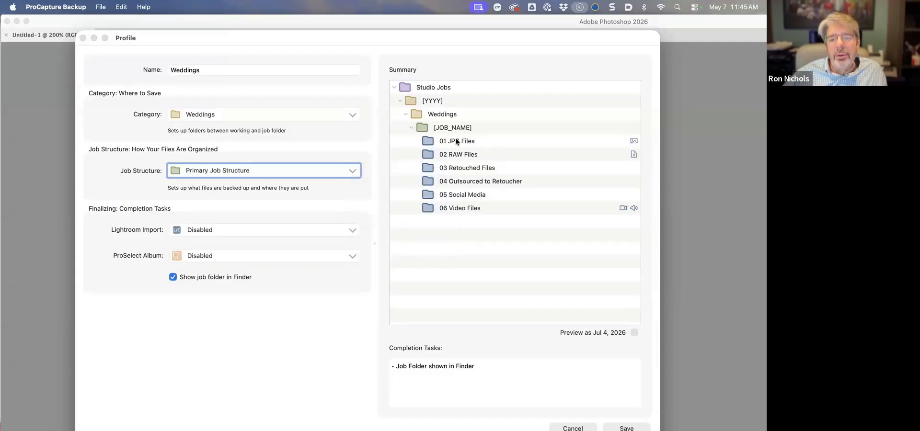
click(266, 171)
click(299, 186)
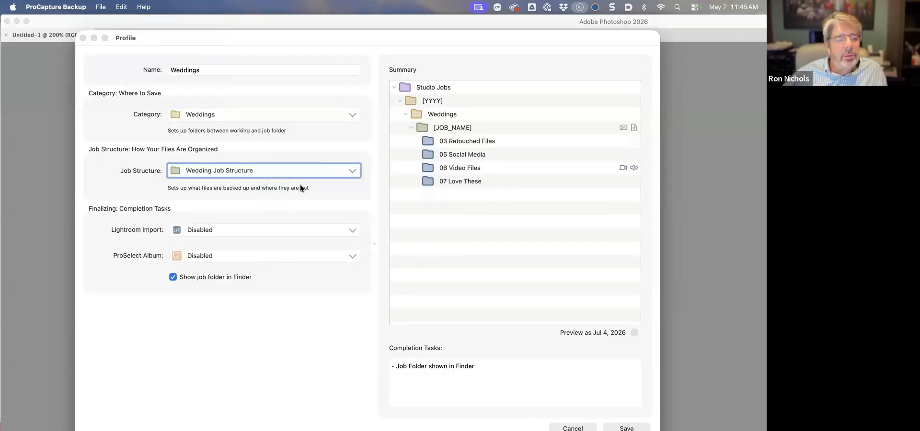
Set the Weddings profile's Lightroom import to Quick Import and save the profile
click(221, 229)
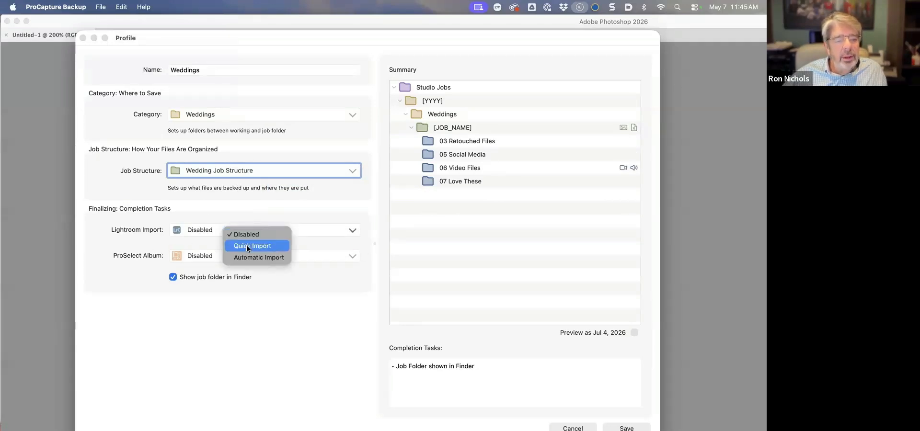
click(247, 246)
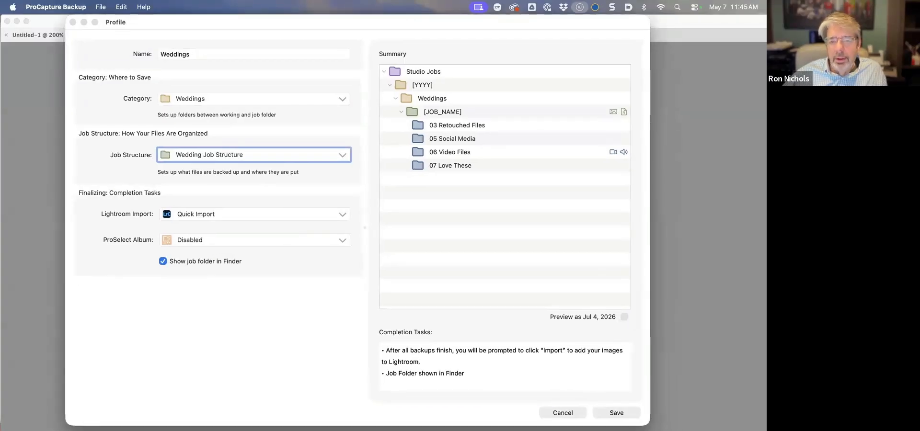
key(Return)
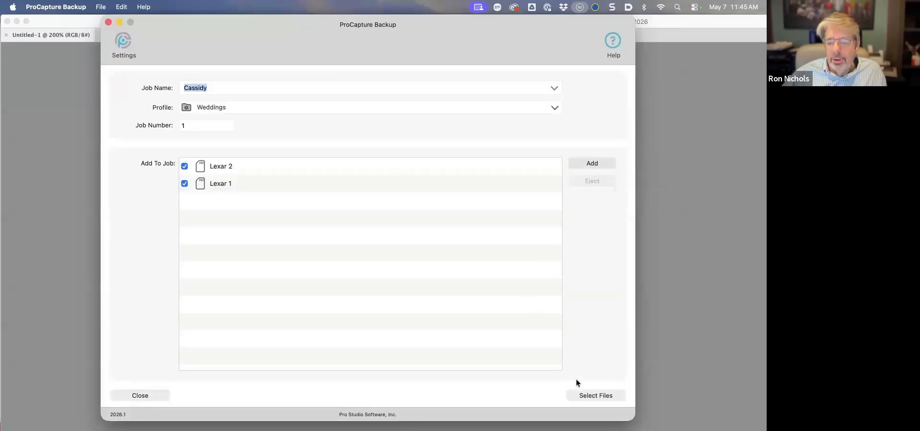
Proceed to file selection for the job's Lexar 1 and Lexar 2 cards and show thumbnails in the file list
click(589, 395)
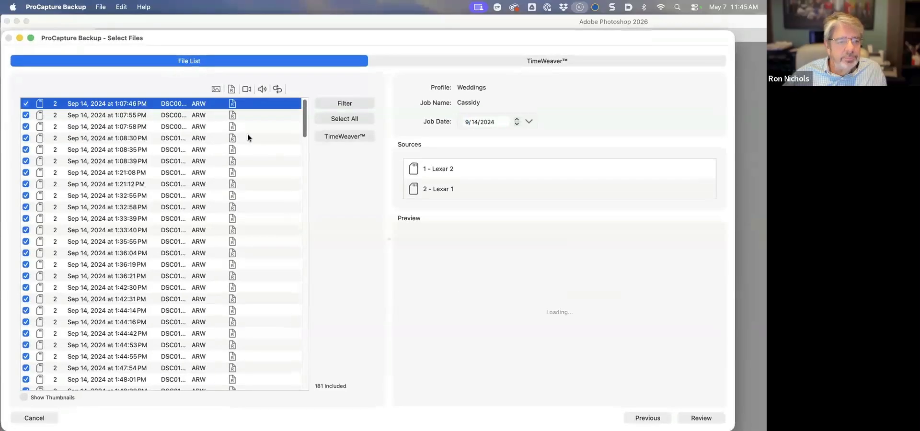
drag(189, 36, 196, 19)
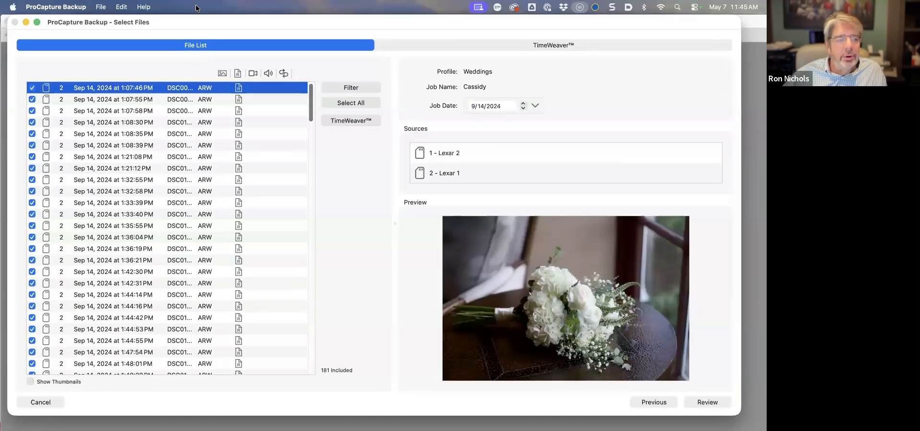
scroll(177, 187, down, 2)
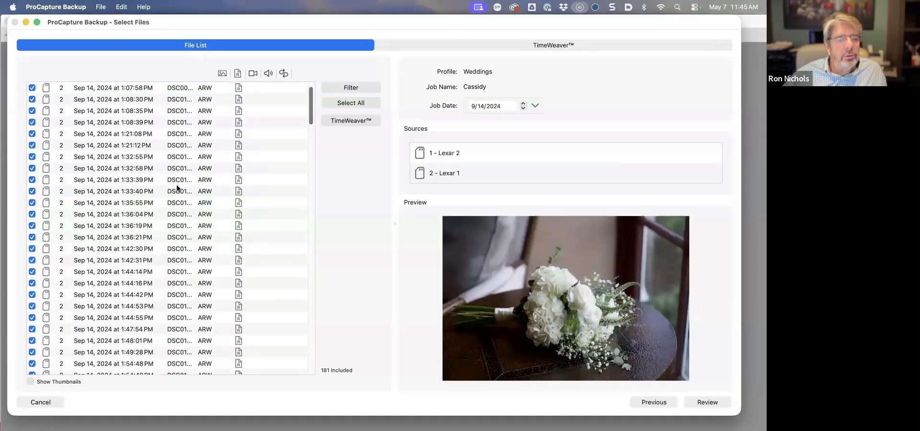
click(30, 381)
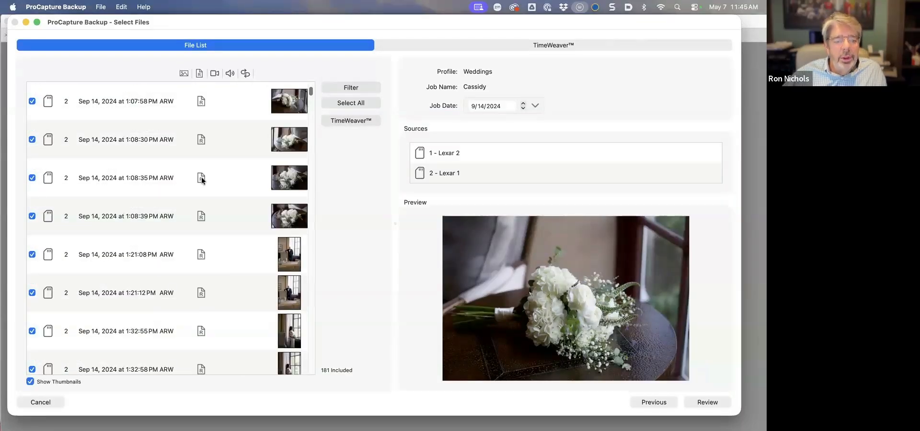
scroll(202, 180, down, 10)
scroll(202, 180, up, 4)
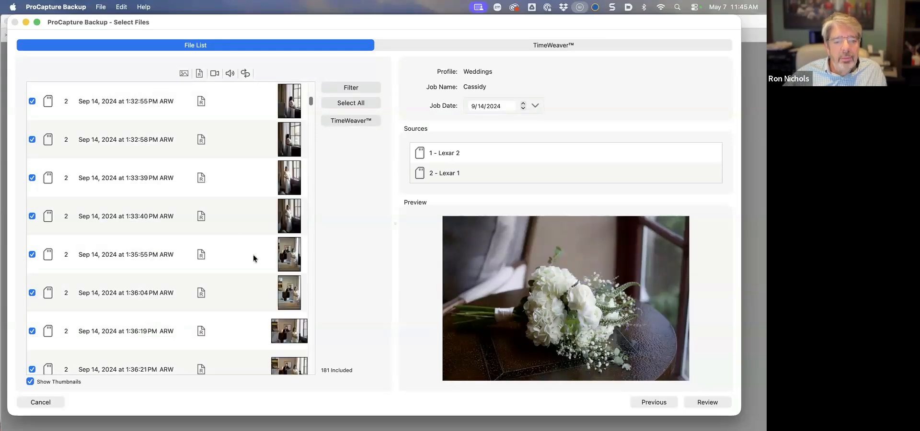
scroll(254, 256, down, 8)
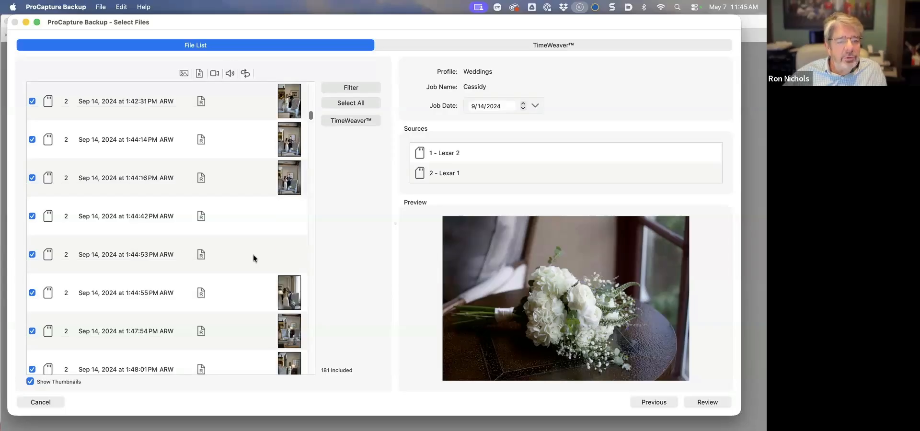
scroll(253, 255, down, 3)
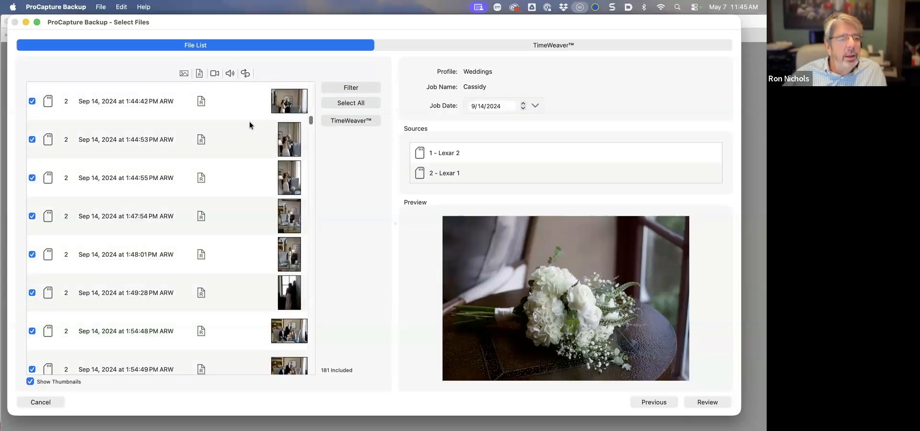
Exclude all listed files from the backup at once, and include them all again
click(352, 103)
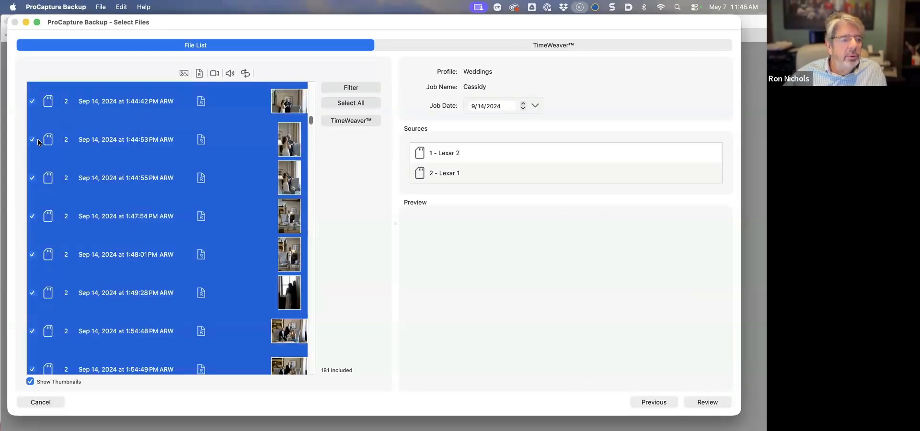
click(30, 140)
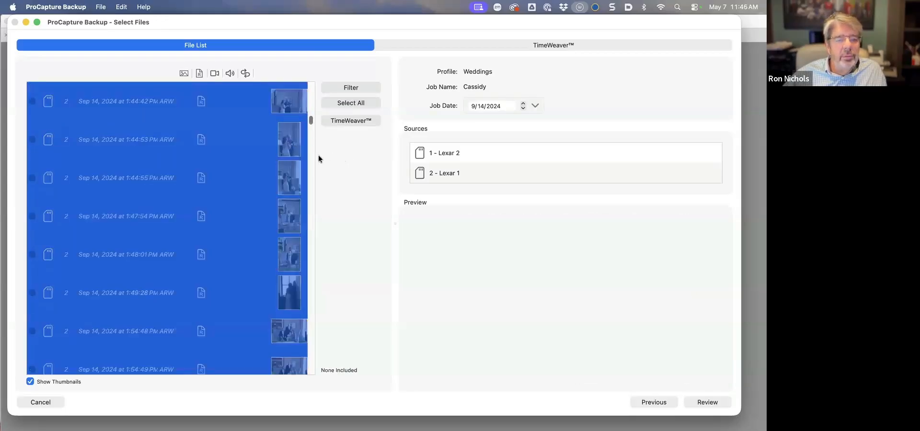
click(171, 140)
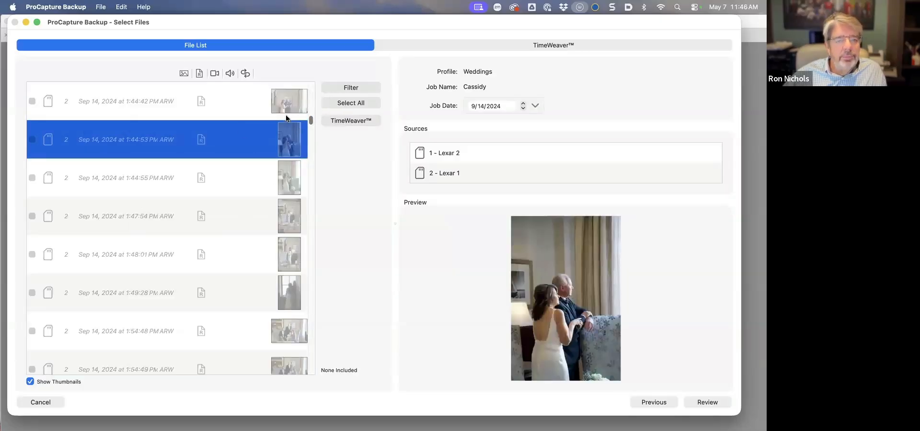
click(343, 104)
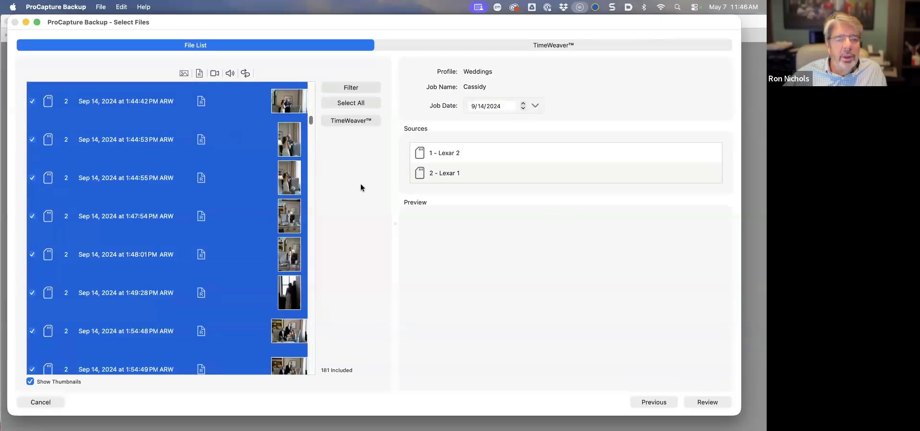
Preview the photos taken at 1:47:54 PM, 1:44:55 PM and 1:44:42 PM from the file list
click(199, 211)
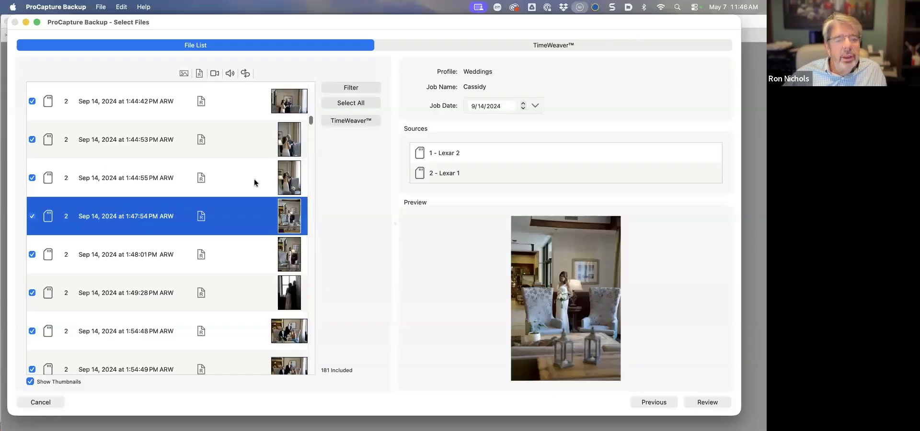
click(289, 180)
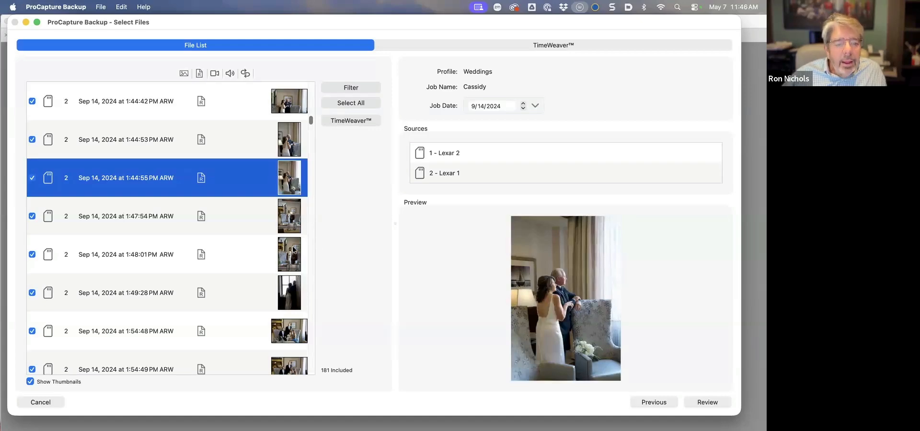
scroll(280, 160, up, 1)
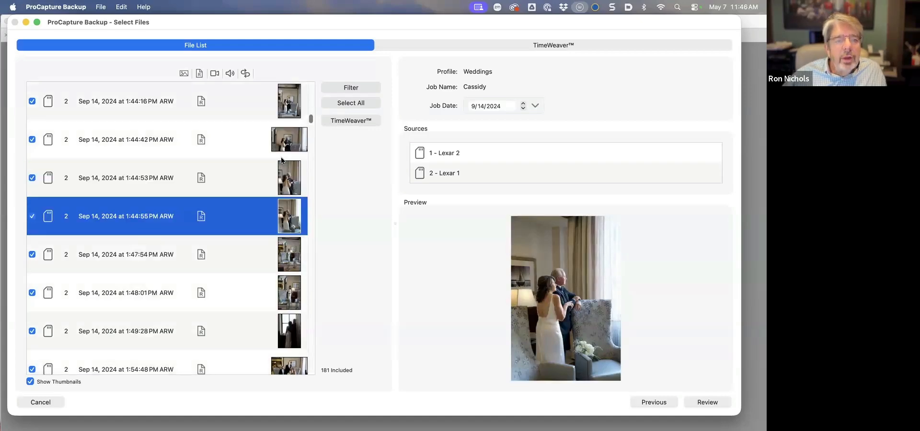
click(286, 143)
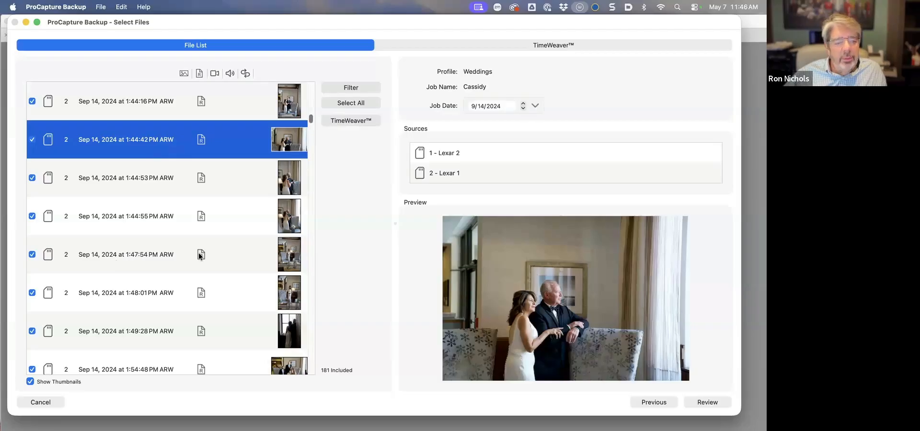
Examine the thumbnails, card numbers and capture times of the photos further down the file list
scroll(198, 252, down, 10)
scroll(198, 255, down, 8)
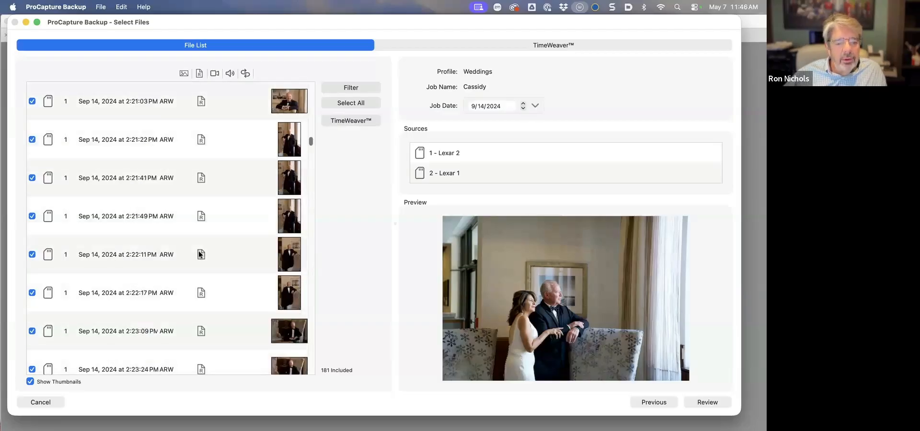
scroll(200, 254, down, 3)
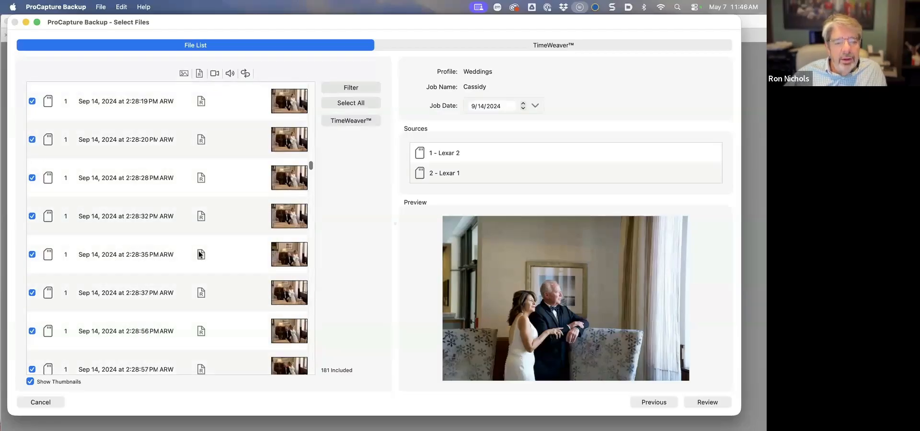
scroll(200, 253, down, 3)
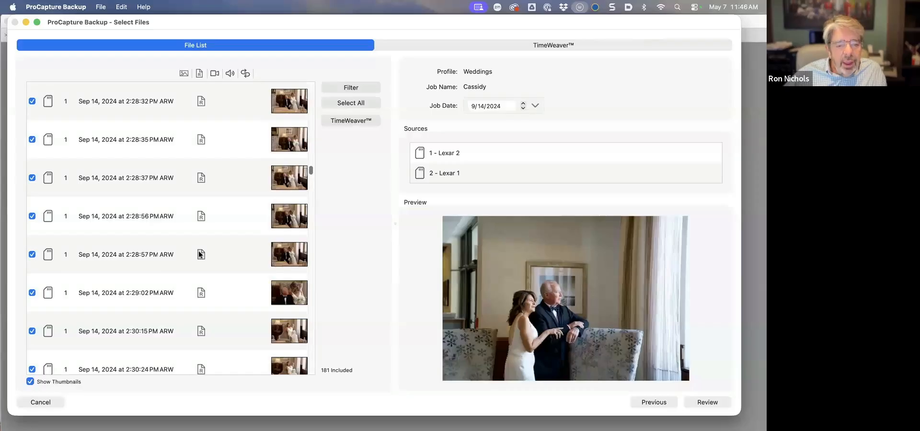
scroll(199, 255, down, 2)
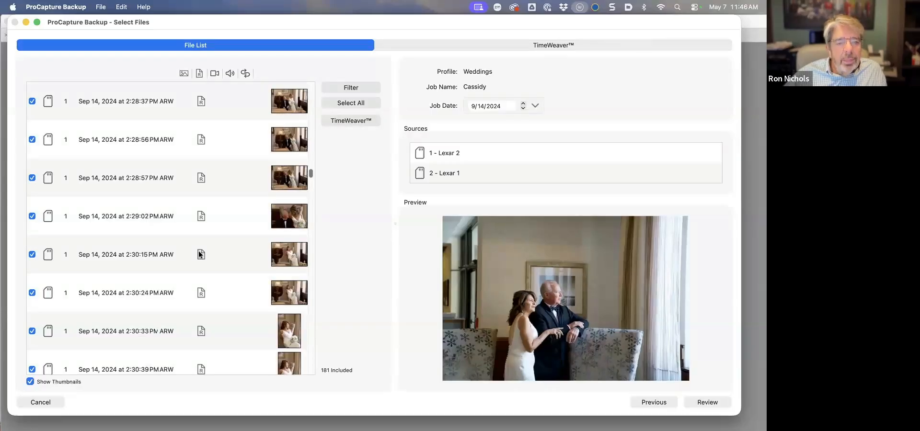
scroll(199, 254, down, 10)
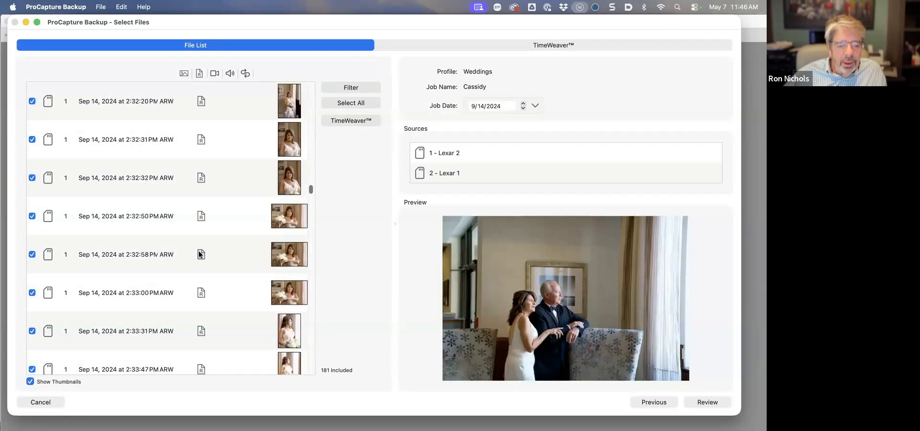
scroll(198, 251, up, 8)
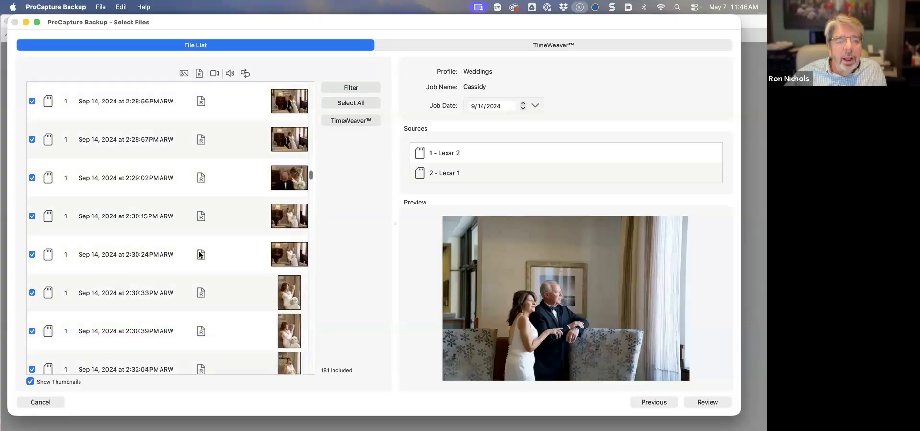
scroll(198, 251, up, 7)
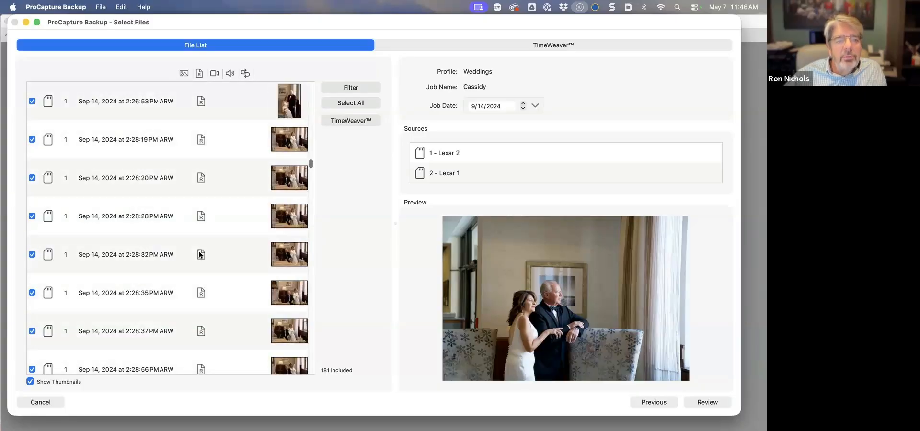
Mark the card 1 photo taken at 2:45:15 PM and the card 2 photo taken at 1:44:42 PM together for TimeWeaver
scroll(199, 251, up, 2)
scroll(199, 255, down, 10)
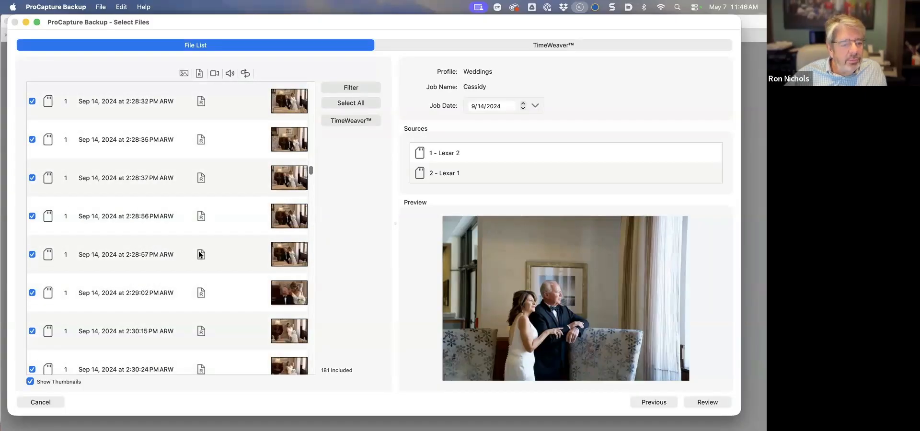
scroll(172, 312, down, 10)
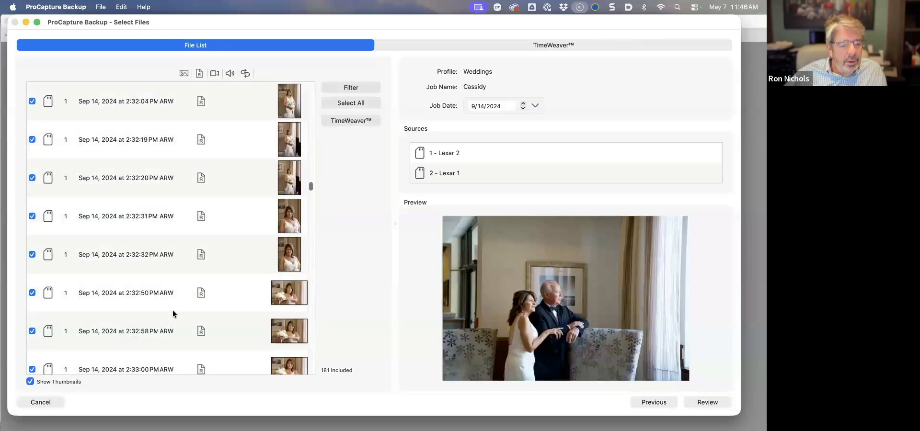
scroll(173, 312, down, 7)
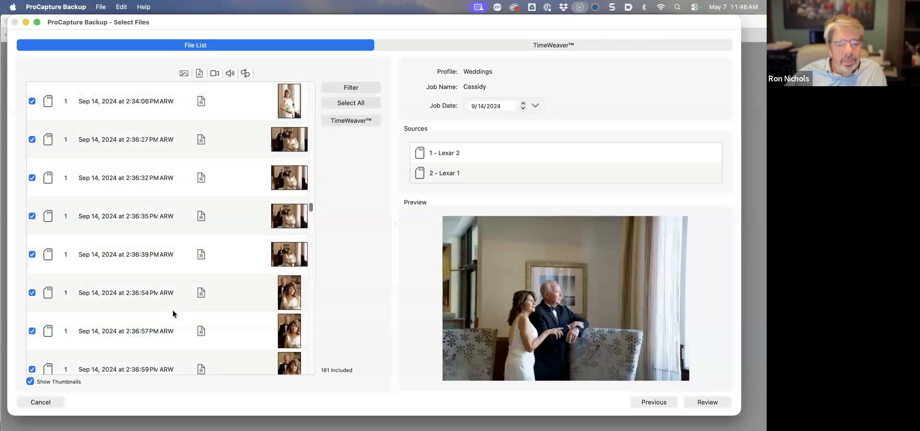
scroll(173, 311, down, 15)
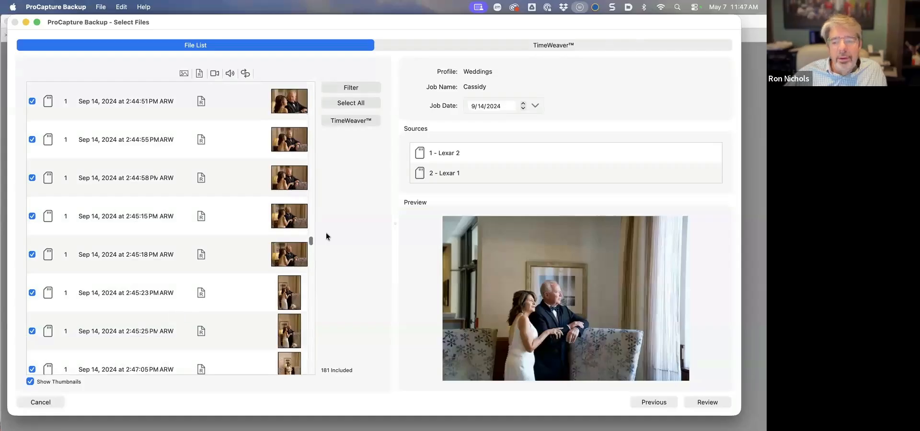
click(290, 220)
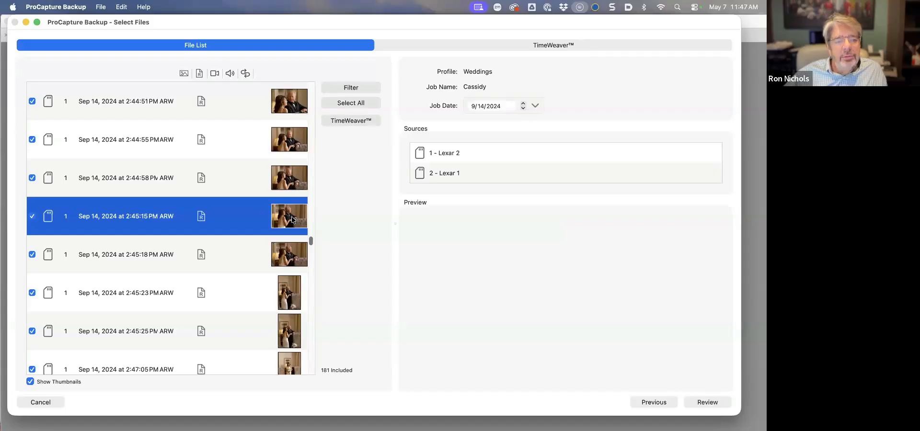
scroll(292, 219, up, 15)
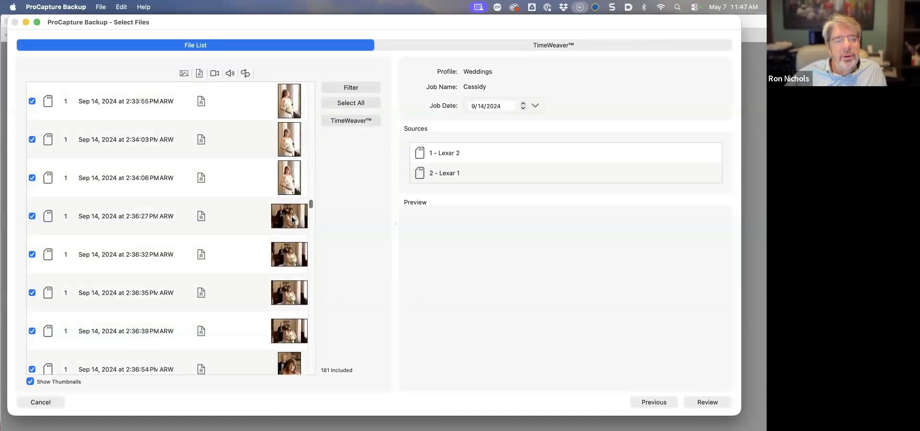
scroll(291, 217, up, 10)
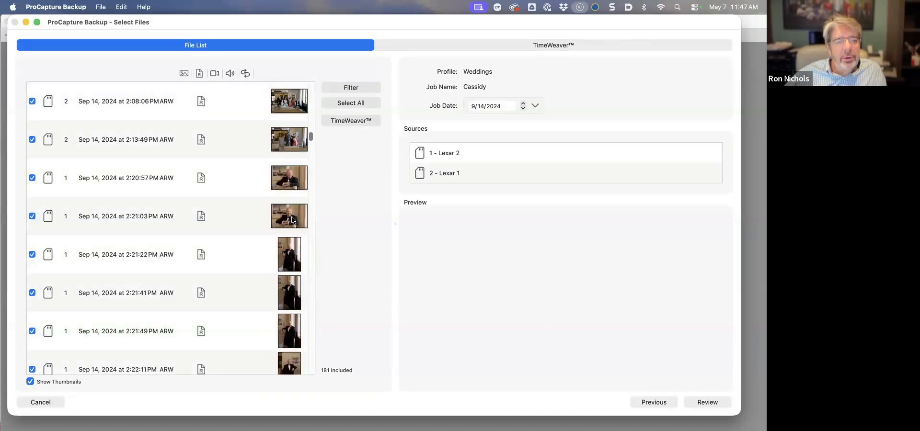
scroll(292, 217, down, 5)
click(291, 217)
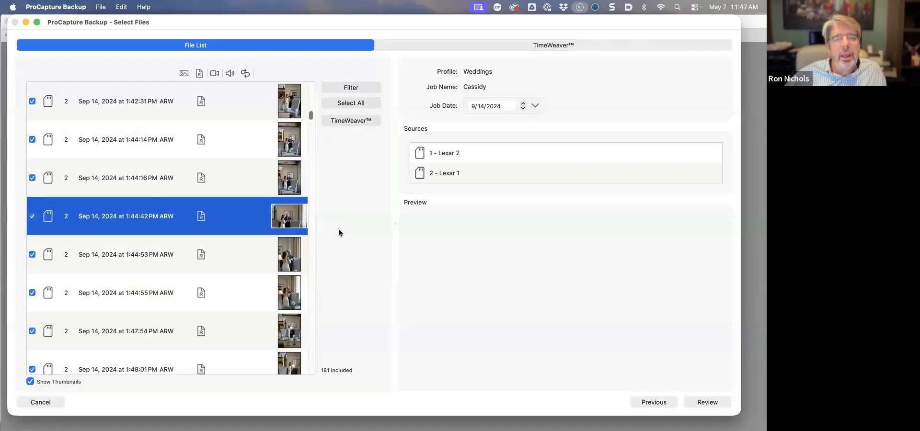
click(346, 121)
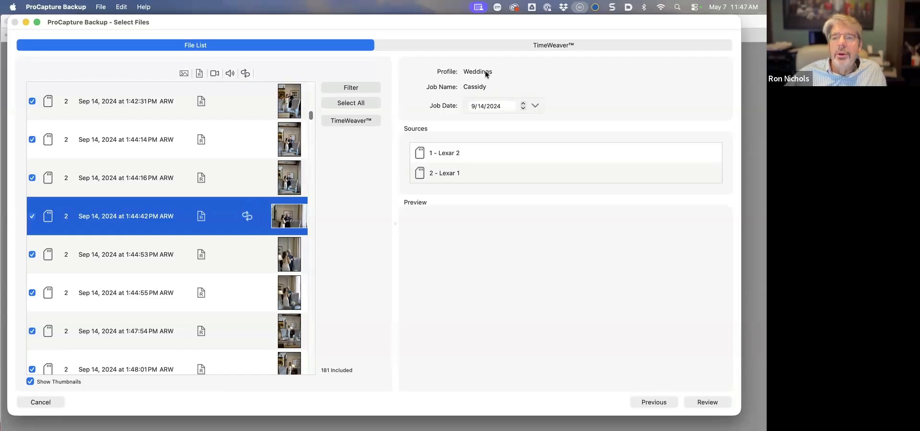
In the TimeWeaver timeline, shift the Lexar 2 photo to 1:44 PM alongside the Lexar 1 photo, an offset of about -1 hour, 31 seconds
click(518, 46)
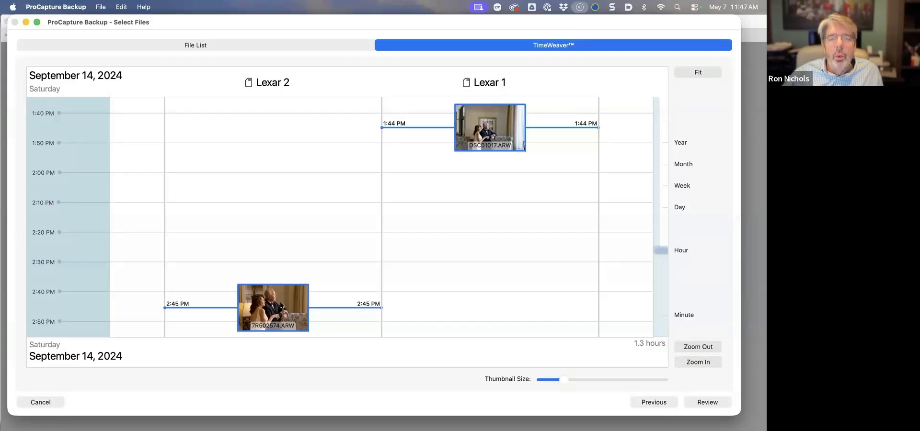
drag(280, 305, 286, 124)
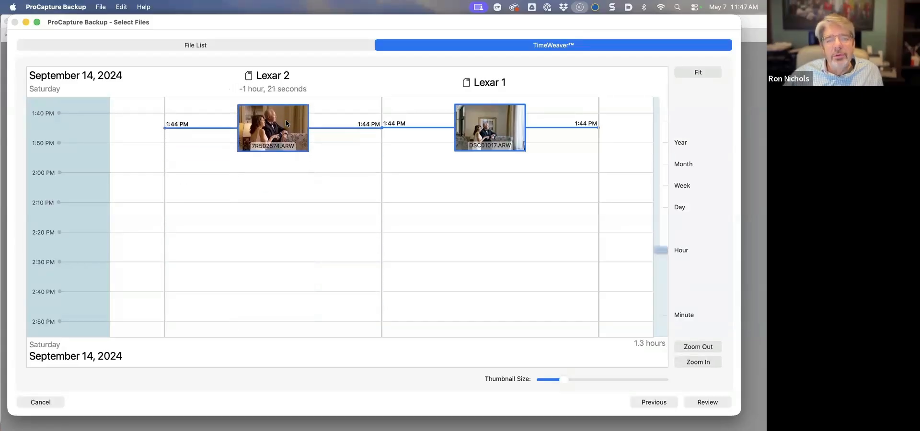
drag(285, 120, 285, 119)
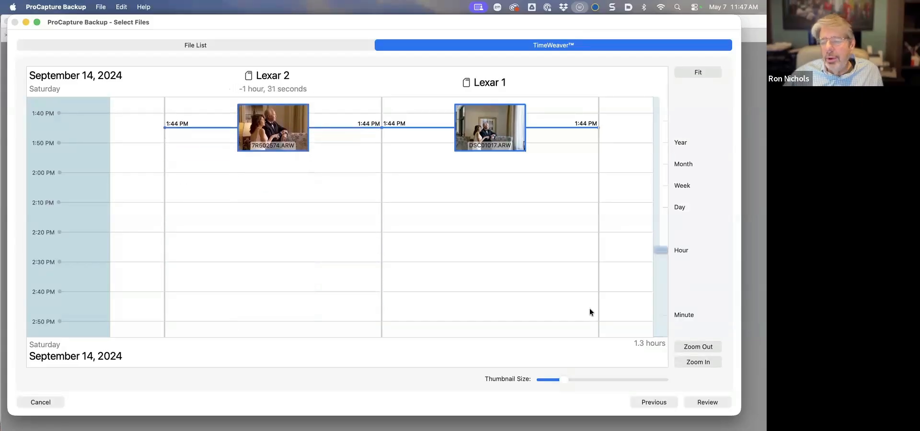
Fine-tune the Lexar 2 photo to about 1:44:42 PM at seconds scale, making the card's offset -1 hour, 32 seconds
click(703, 364)
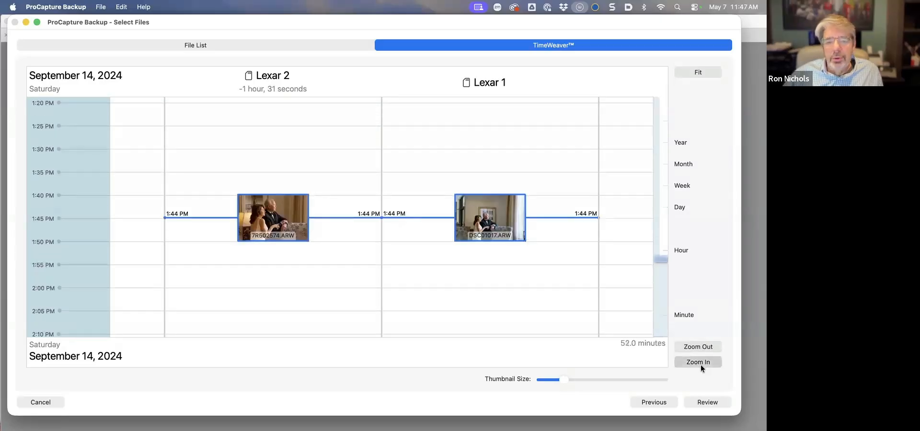
click(700, 365)
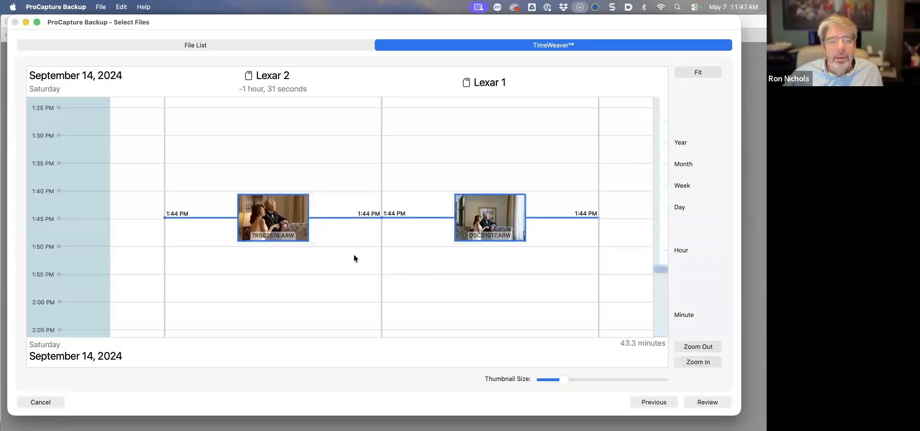
click(706, 363)
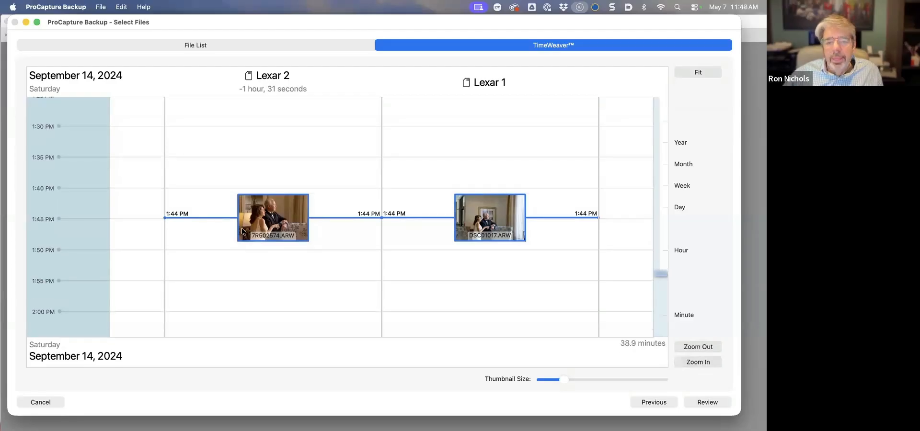
mouse_move(287, 214)
mouse_down()
mouse_move(285, 206)
mouse_move(286, 214)
mouse_up()
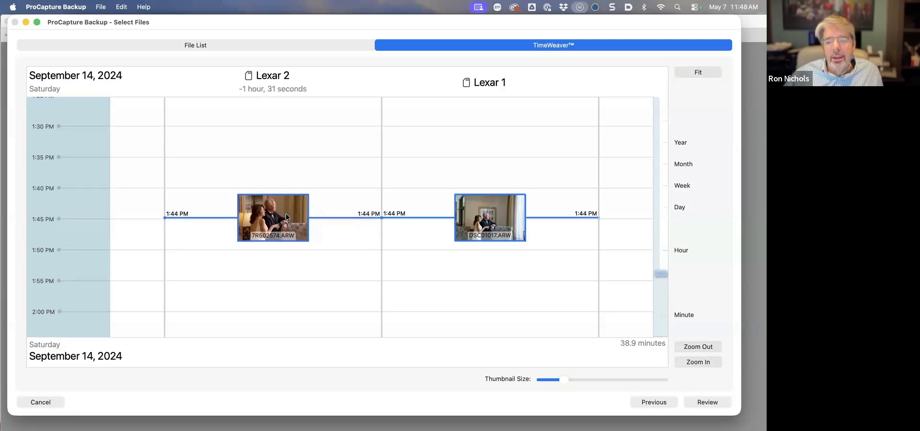
click(699, 362)
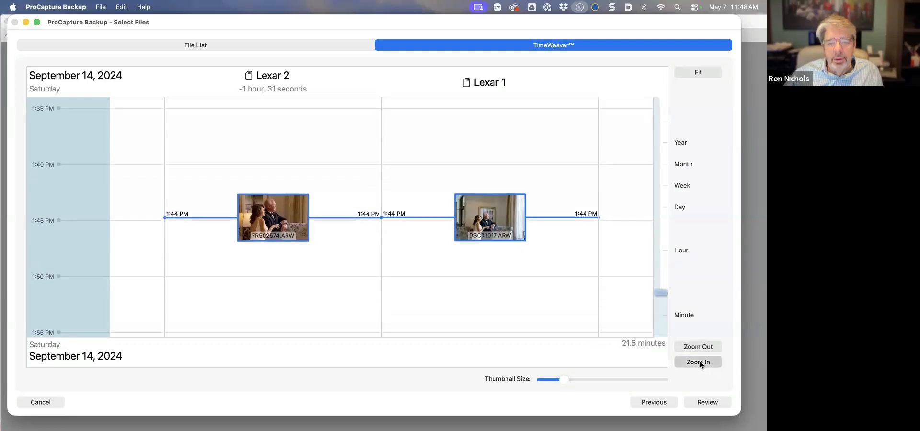
click(699, 361)
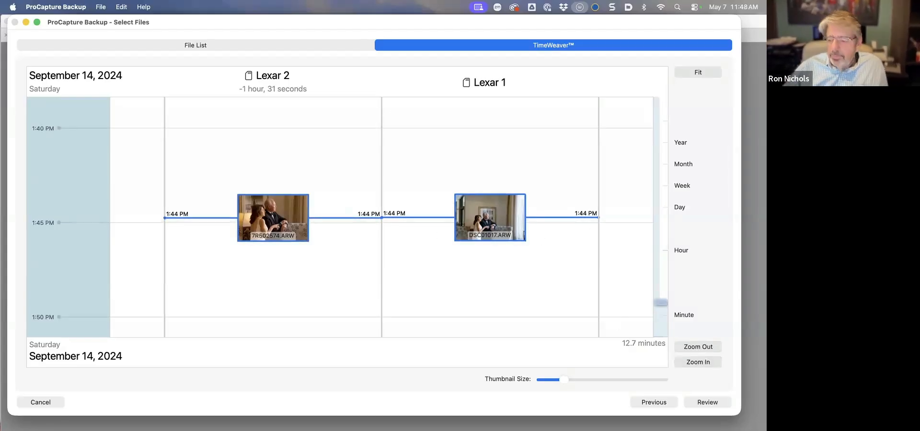
drag(660, 302, 662, 331)
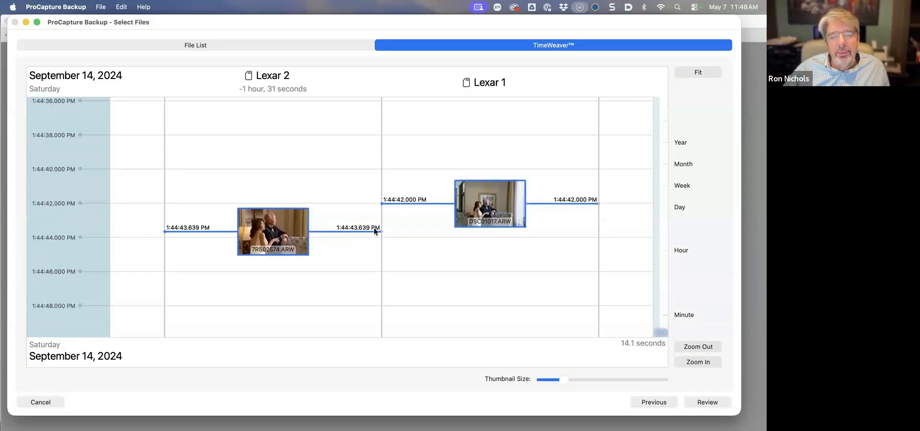
drag(298, 218, 310, 200)
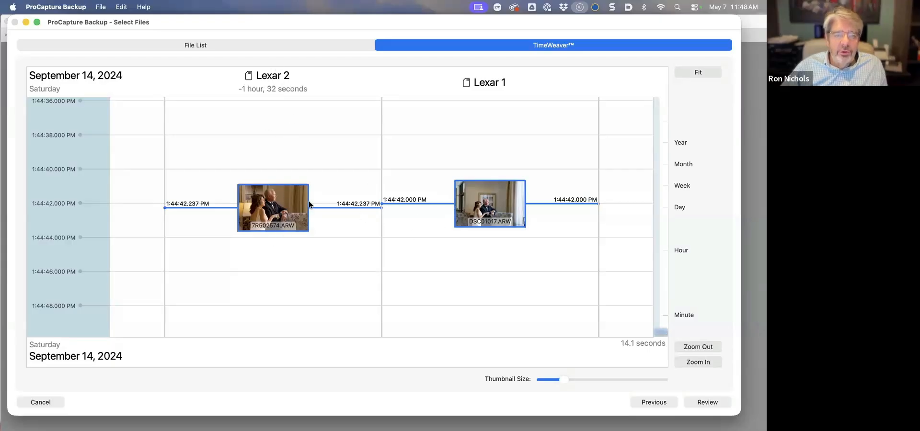
Examine the file list to see how the photos from both cards are ordered around the synchronized pair
click(197, 45)
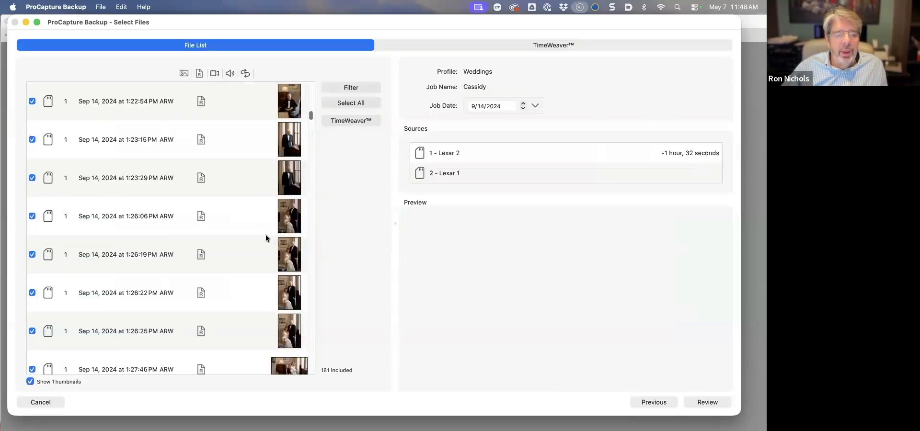
scroll(265, 267, down, 10)
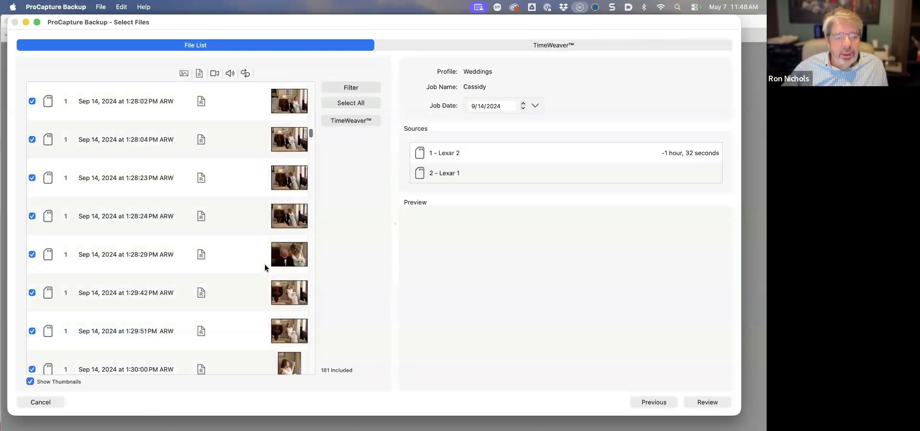
scroll(265, 267, down, 10)
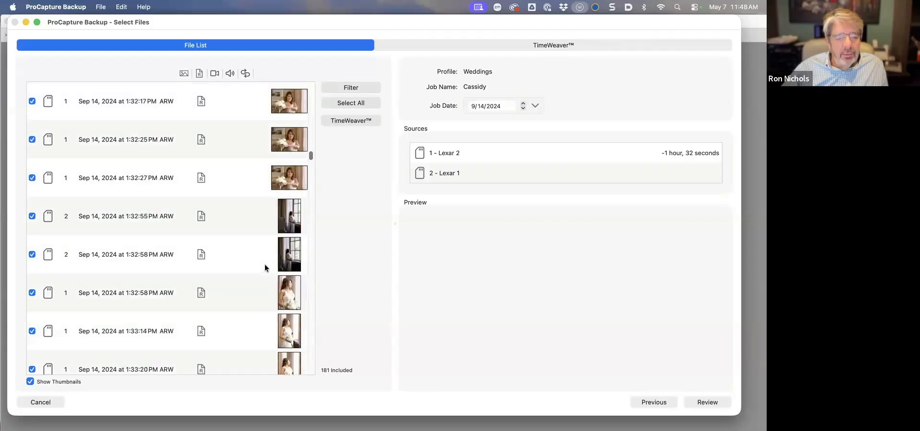
scroll(265, 267, down, 5)
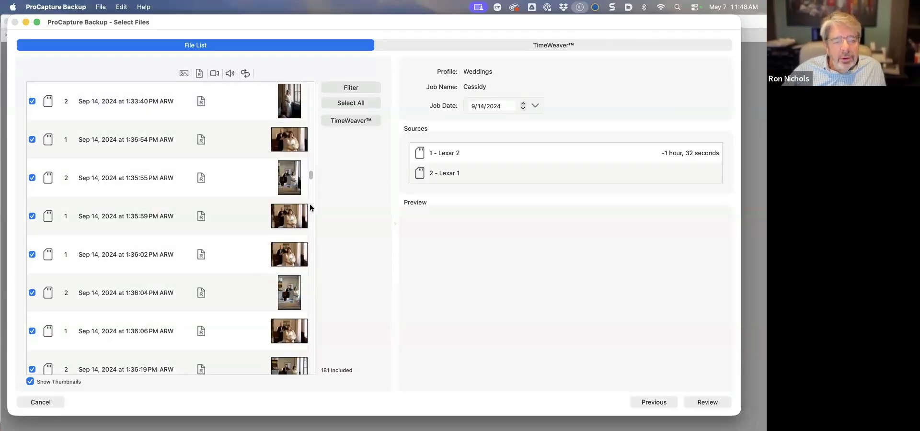
scroll(308, 205, down, 2)
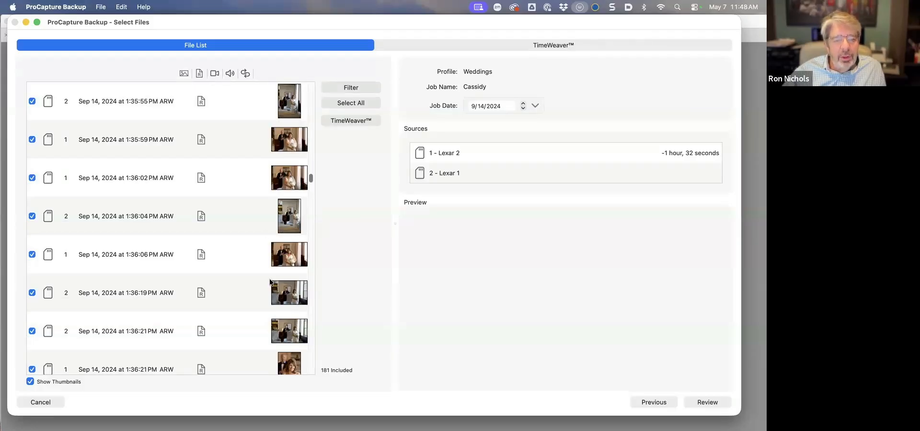
scroll(270, 283, up, 1)
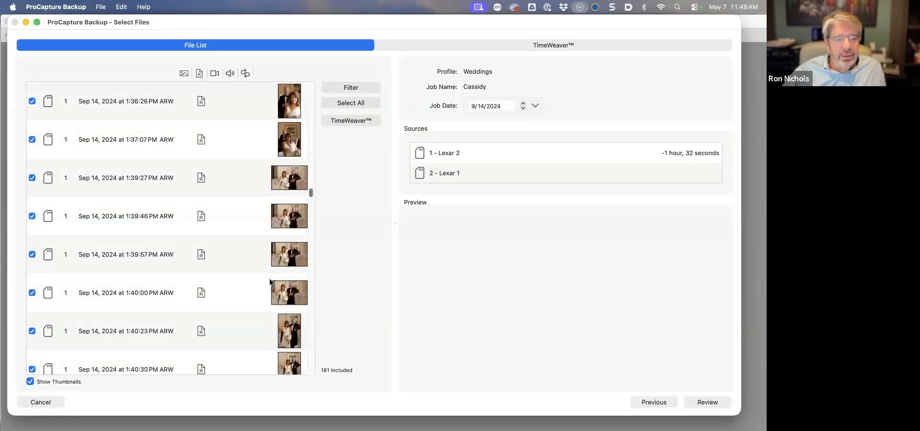
scroll(270, 283, down, 10)
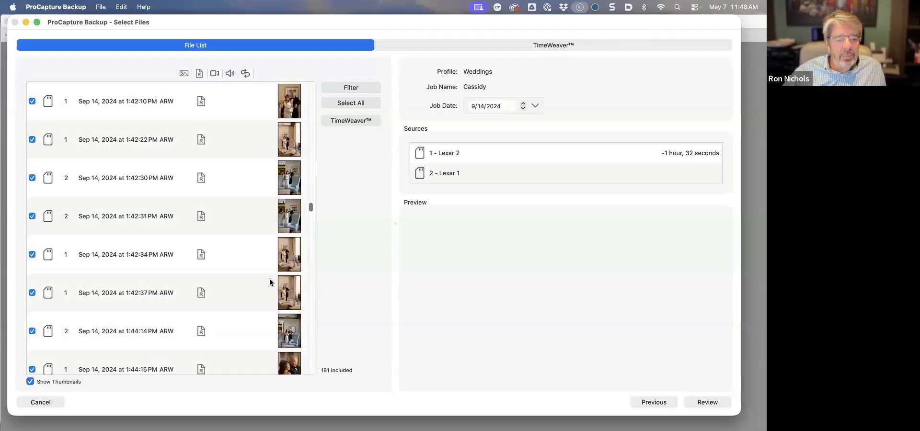
scroll(269, 278, down, 6)
scroll(257, 230, up, 1)
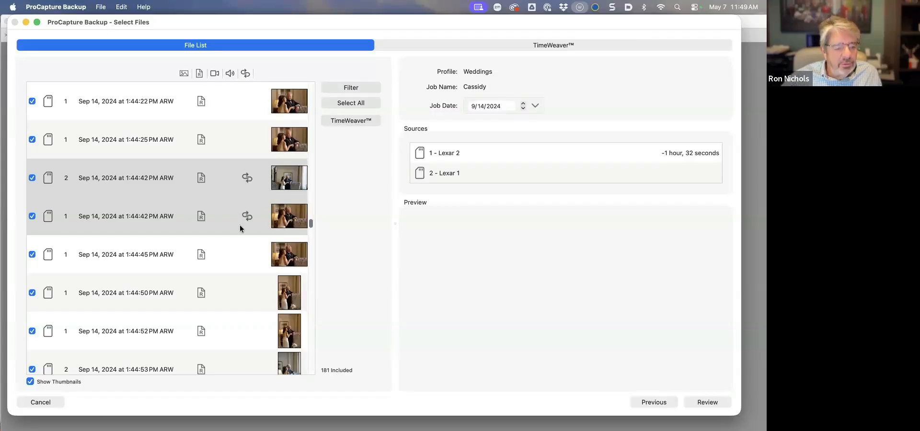
scroll(239, 226, down, 3)
scroll(240, 226, up, 4)
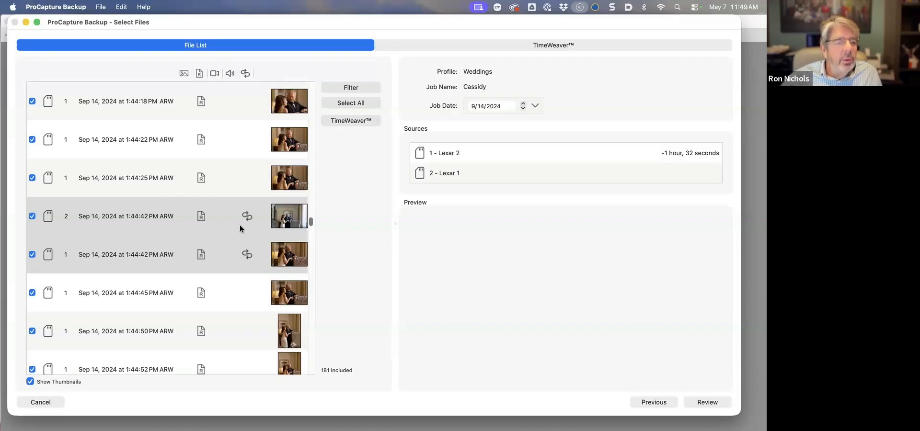
Exclude all listed files from the backup and clear the full selection by previewing the 1:44:22 PM photo
click(353, 103)
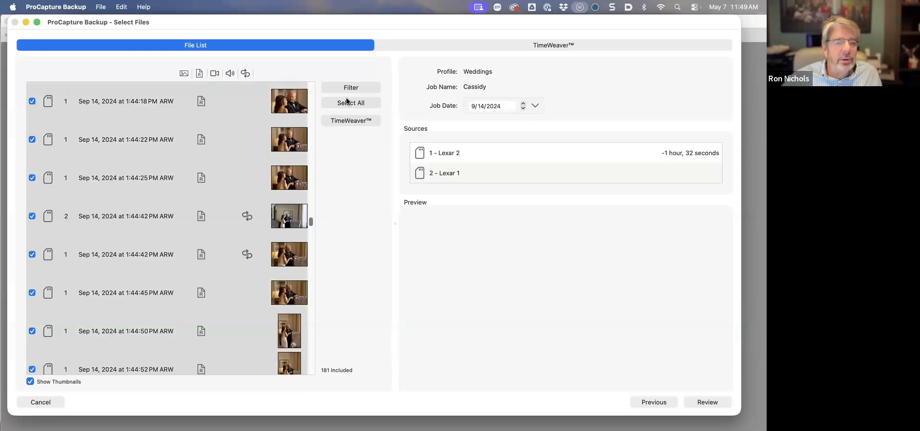
click(32, 101)
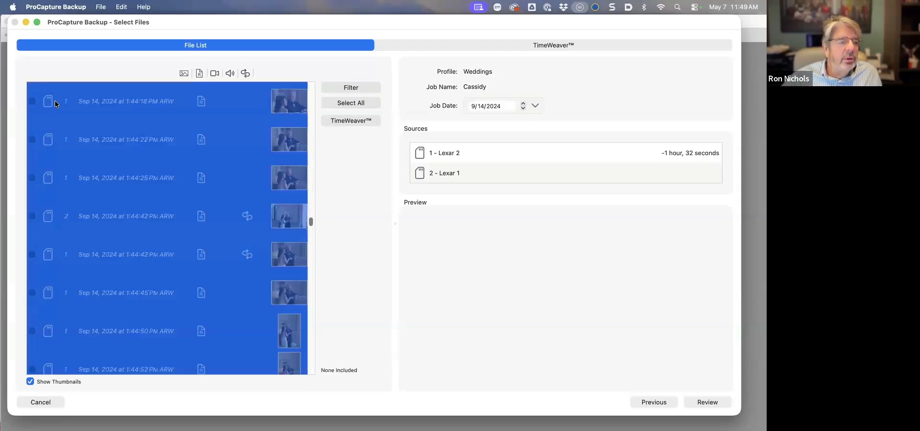
click(132, 129)
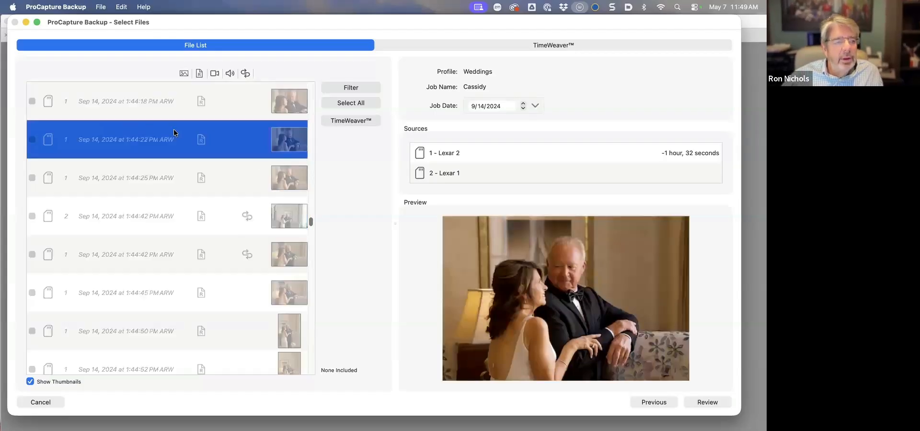
Include only the photos from 1:44:18 PM through 1:47:56 PM in the backup
click(155, 101)
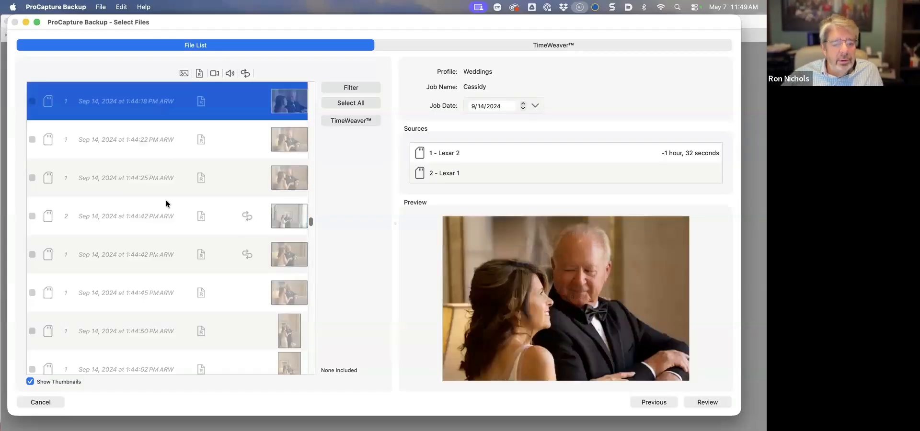
scroll(165, 199, down, 5)
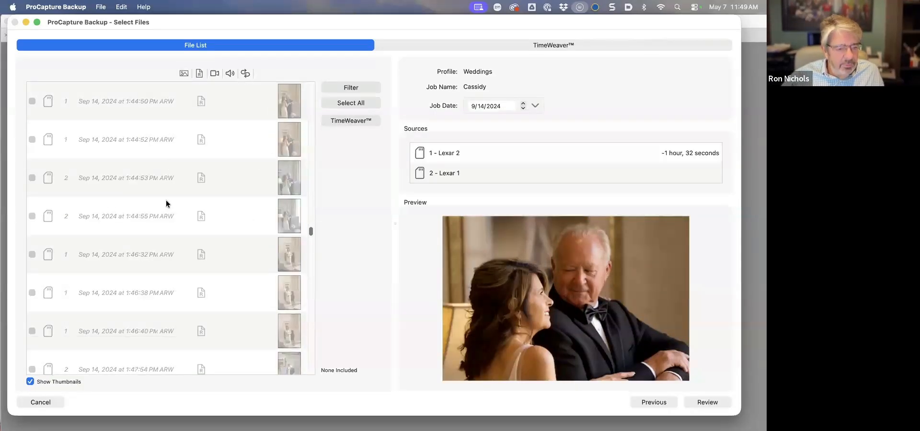
scroll(166, 203, down, 3)
shift+click(153, 257)
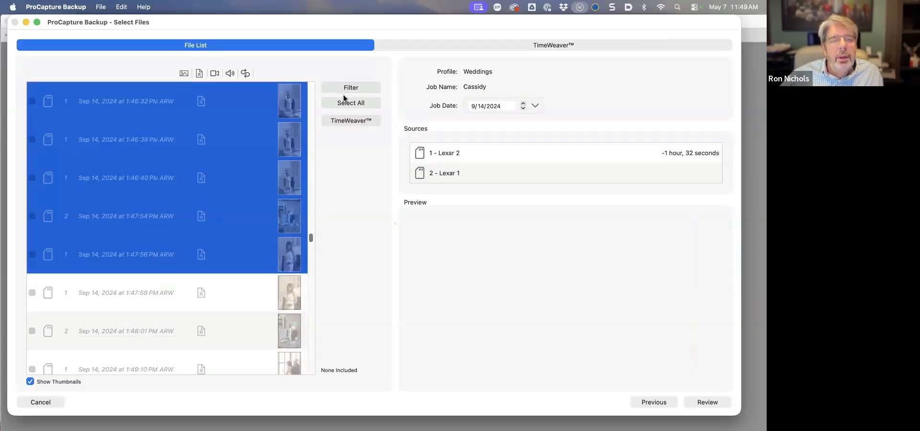
click(31, 101)
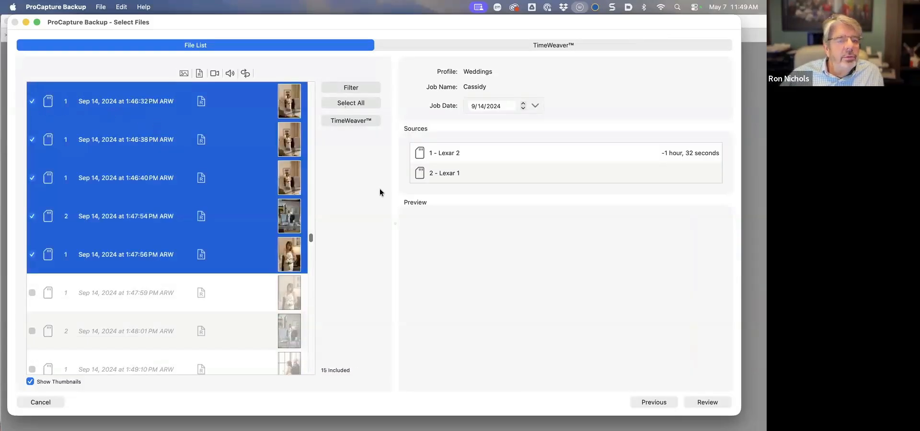
Proceed to the backup review and run the backup, completing the job without adding another card
click(707, 402)
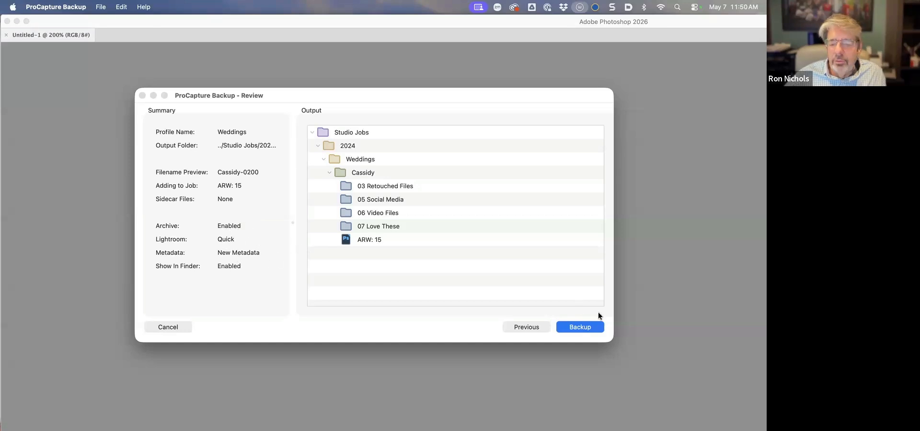
click(576, 327)
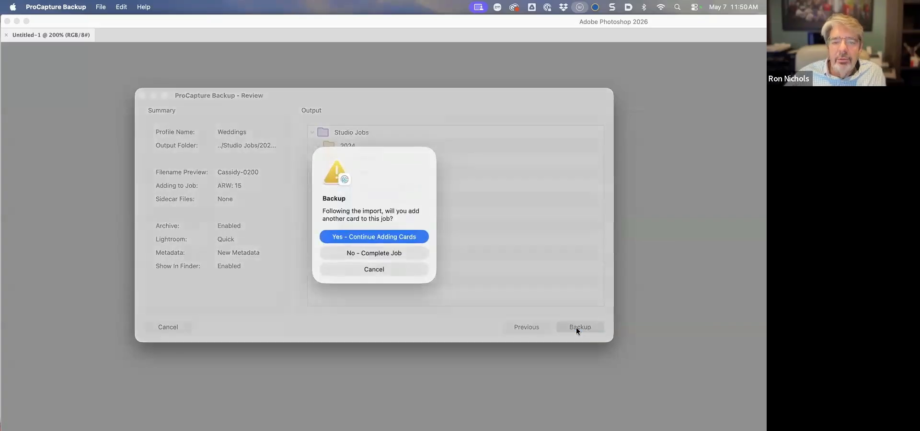
click(382, 254)
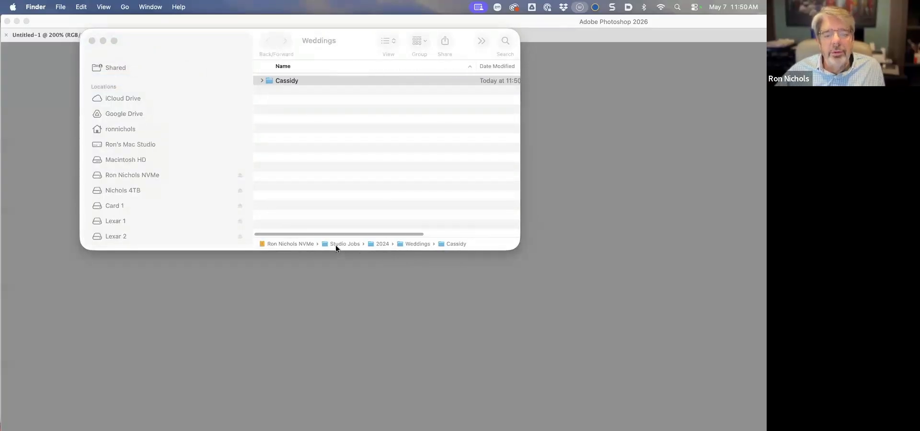
Expand the wedding job's folder in Finder and look over the backed-up ARW and XMP files
click(175, 35)
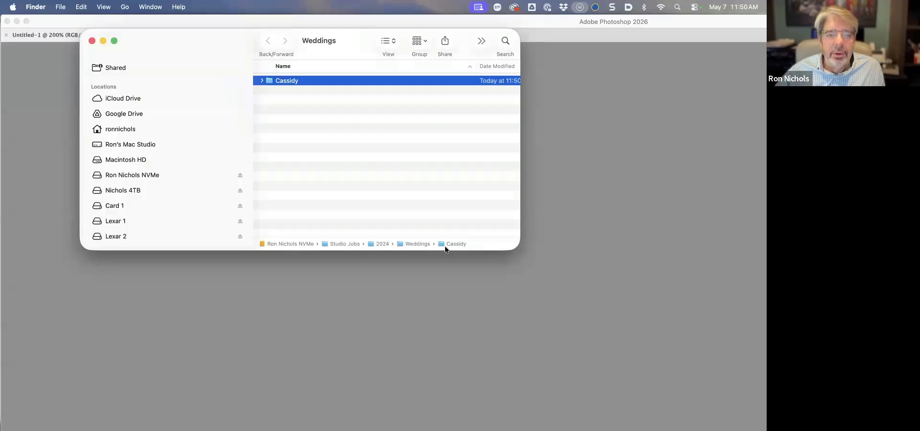
click(262, 81)
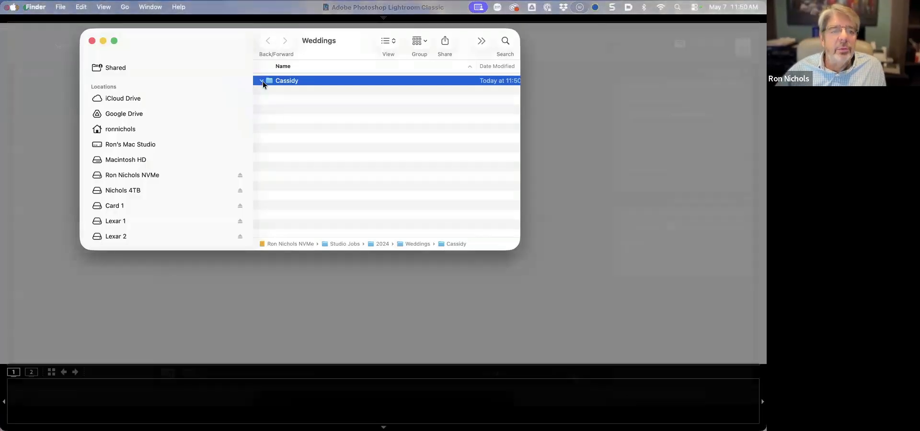
scroll(363, 191, down, 3)
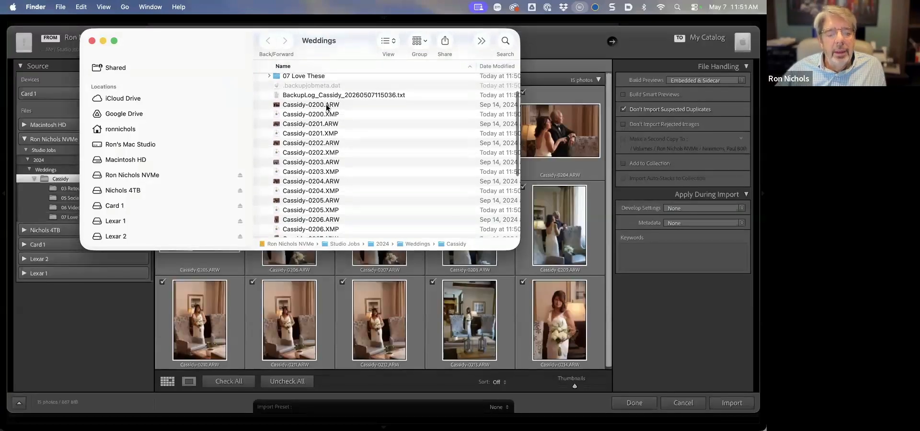
Switch to Lightroom Classic and import all the checked wedding photos into the catalog
click(113, 329)
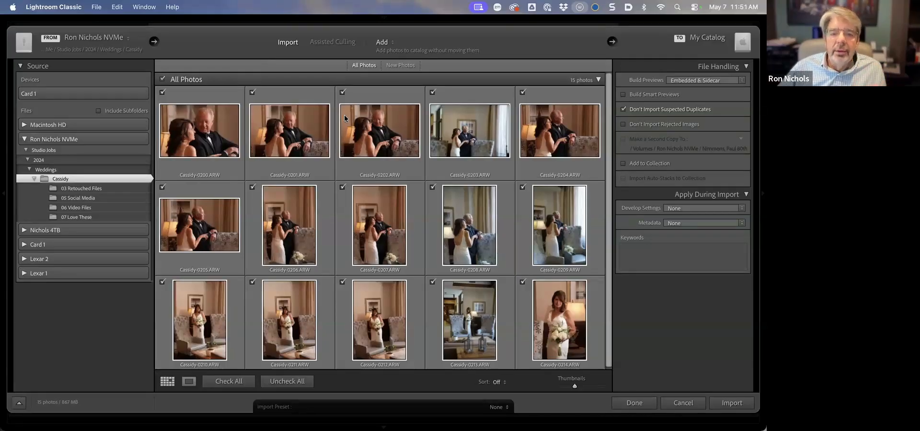
click(736, 405)
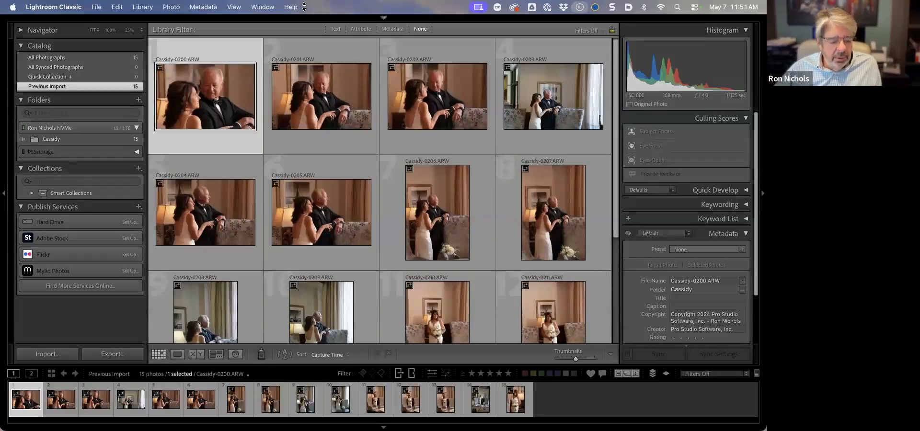
Examine the imported photos' sequence and the first photo's copyright, creator and capture date metadata in Lightroom Classic
key(super+Tab)
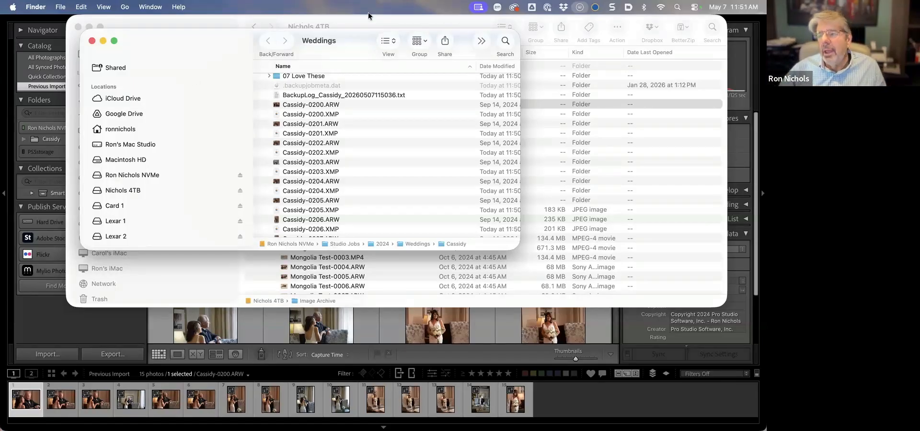
click(730, 76)
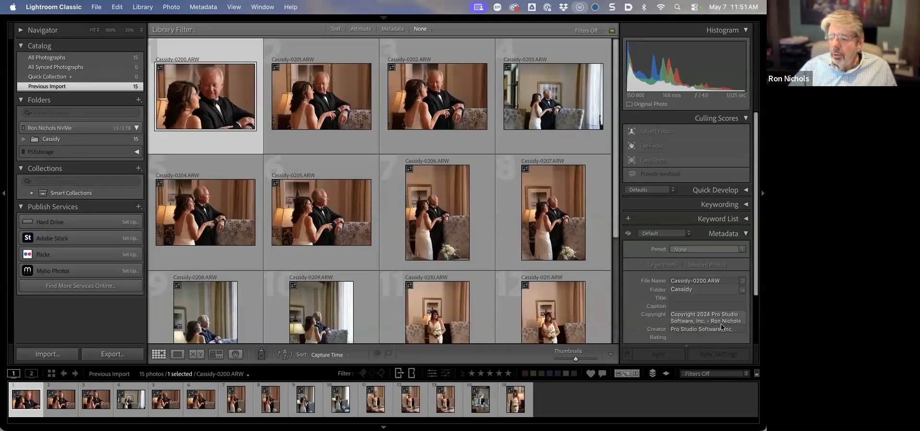
scroll(720, 326, down, 4)
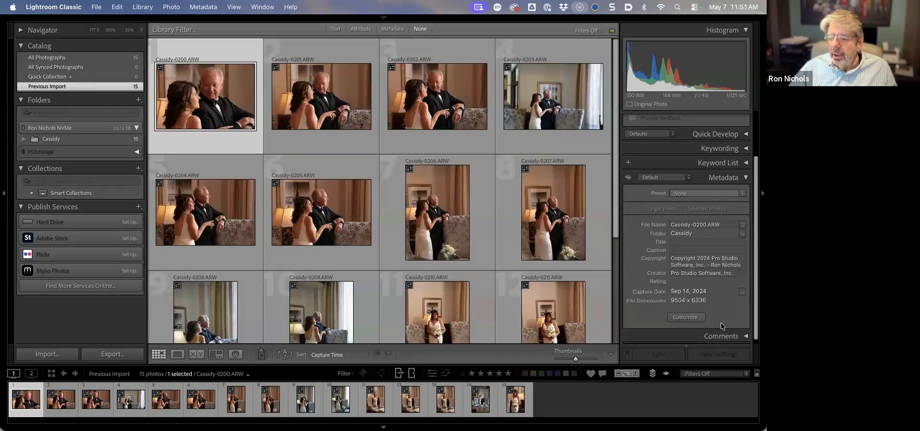
scroll(697, 263, up, 1)
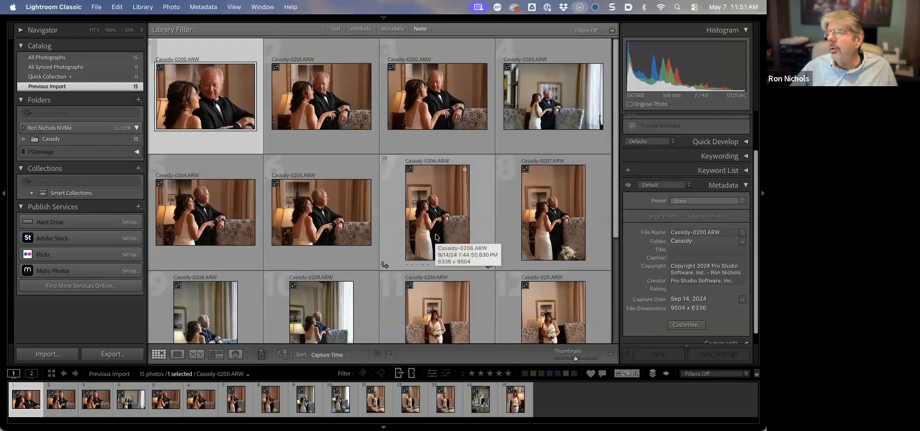
mouse_move(234, 15)
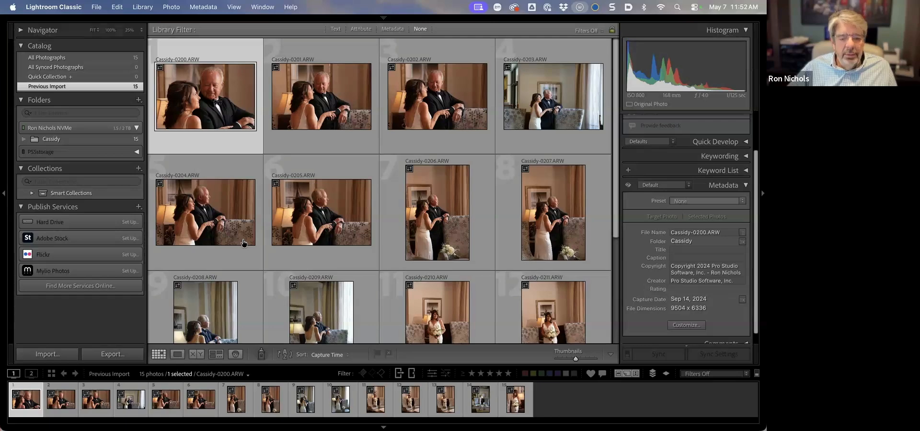
key(super+Tab)
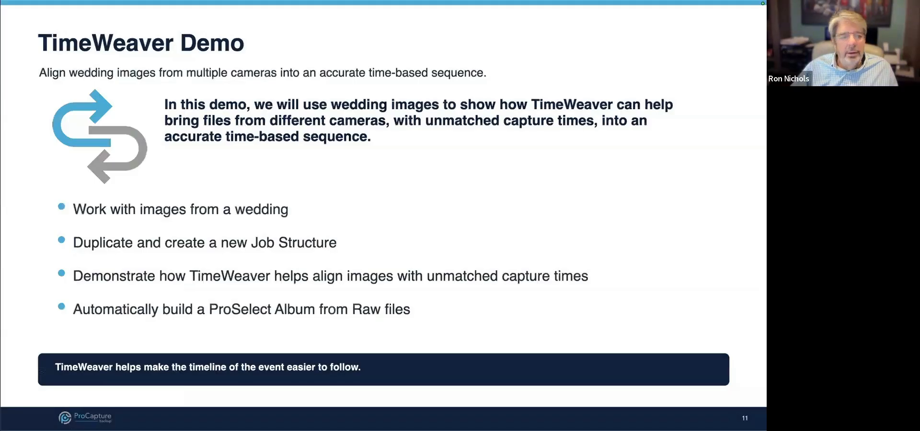
key(Right)
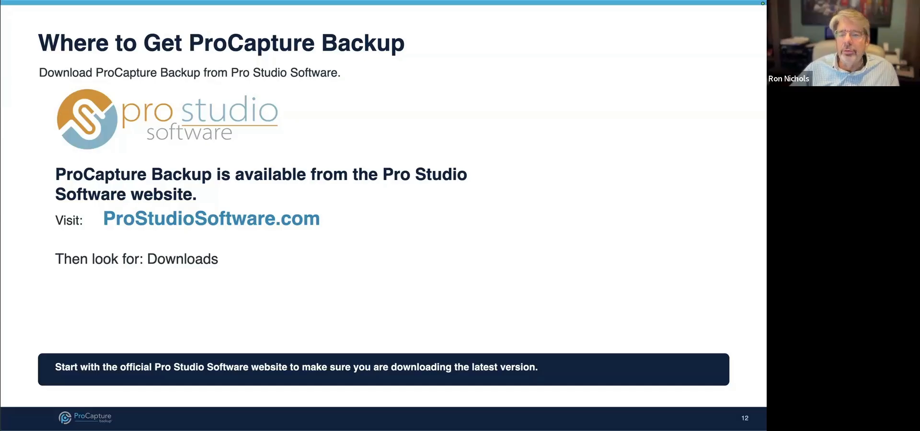
key(Right)
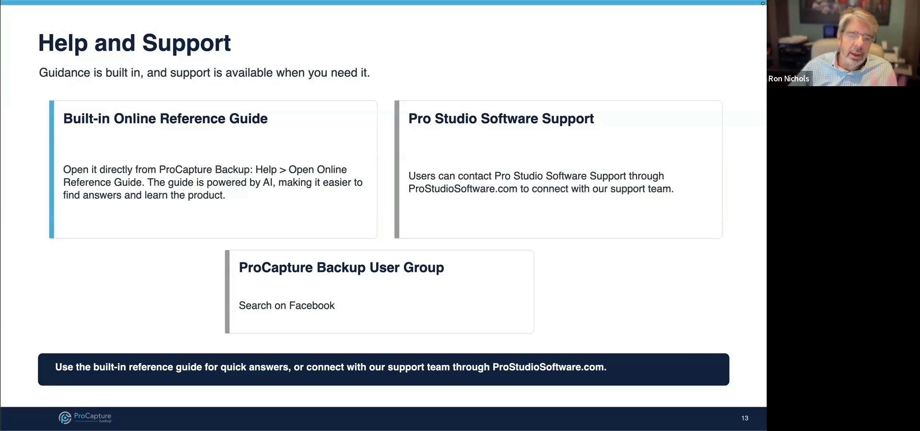
key(Right)
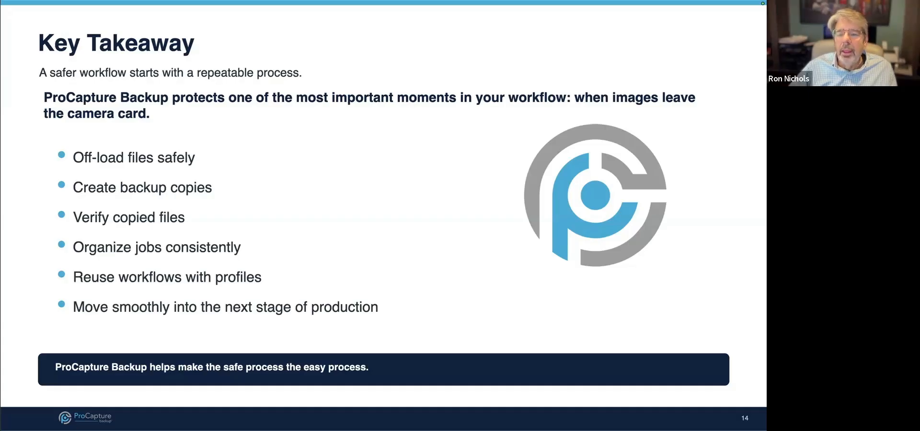
key(Right)
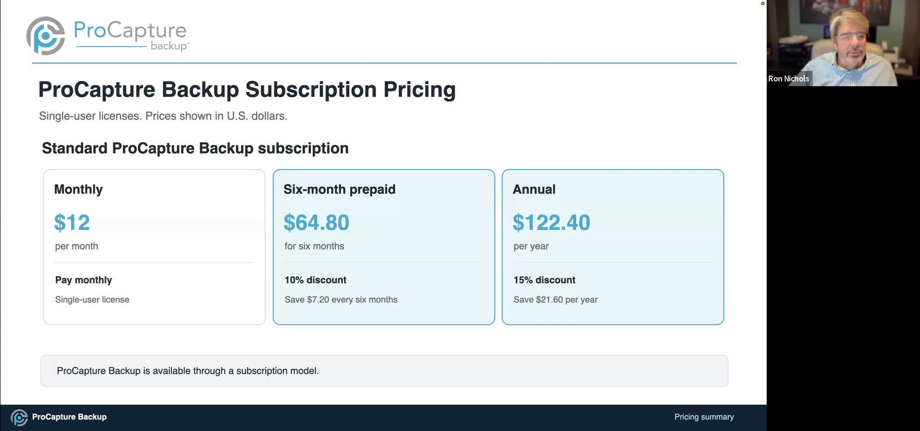
key(Right)
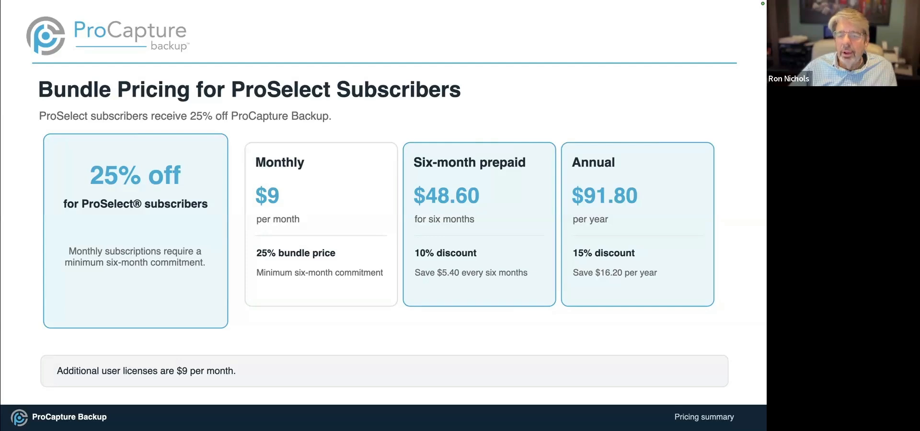
key(Right)
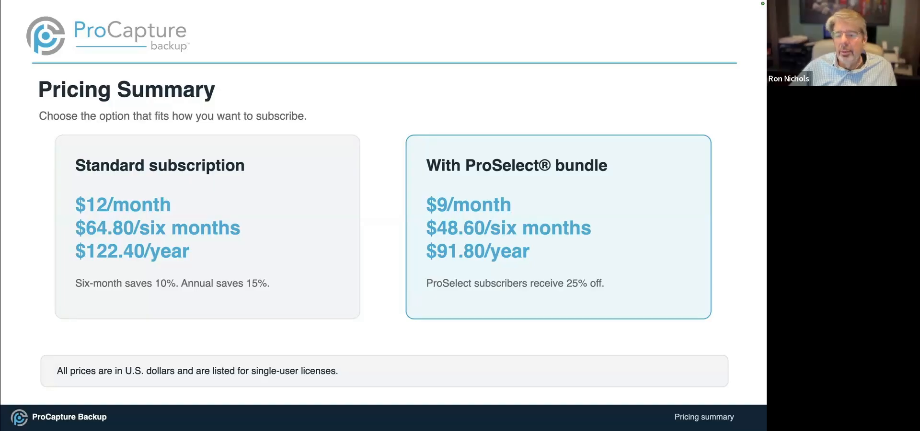
key(Right)
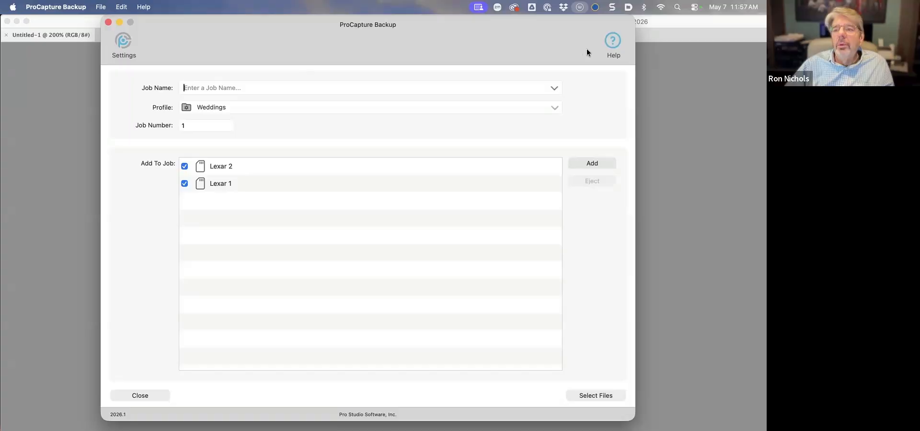
Open the online help guide from ProCapture Backup and dismiss the staging controls above the manual
click(608, 42)
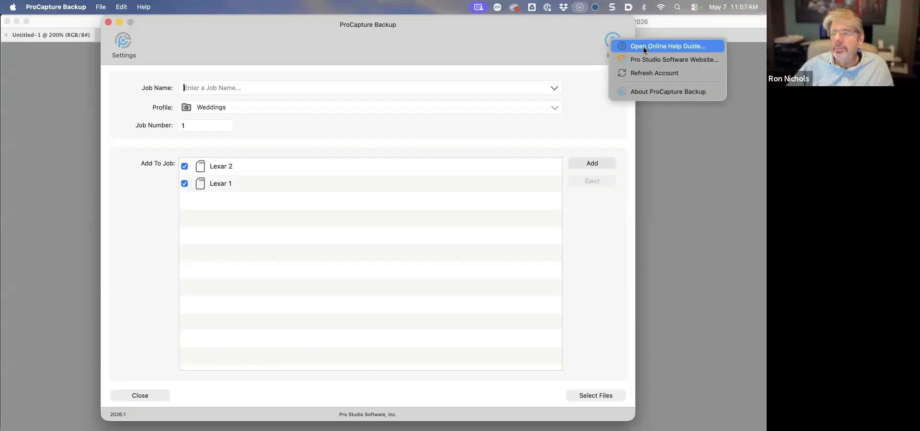
click(611, 42)
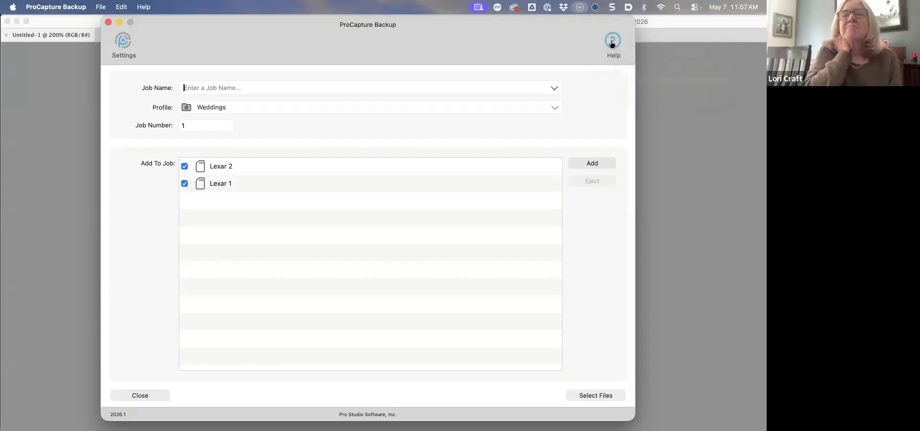
click(611, 42)
click(648, 48)
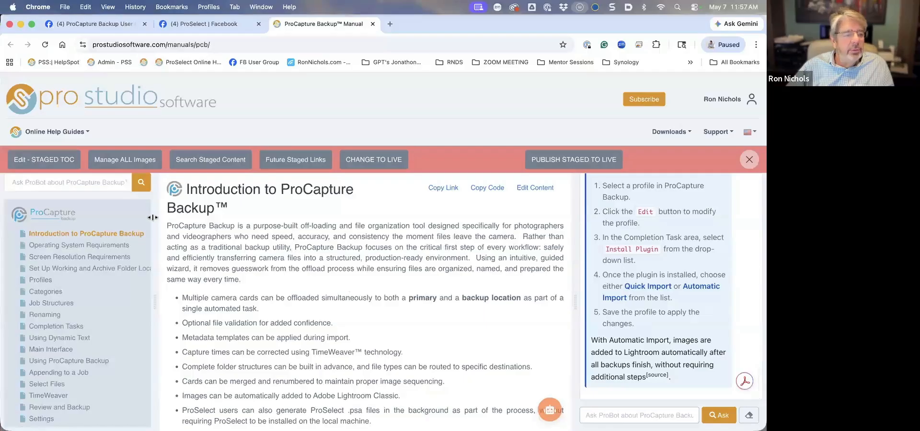
click(749, 160)
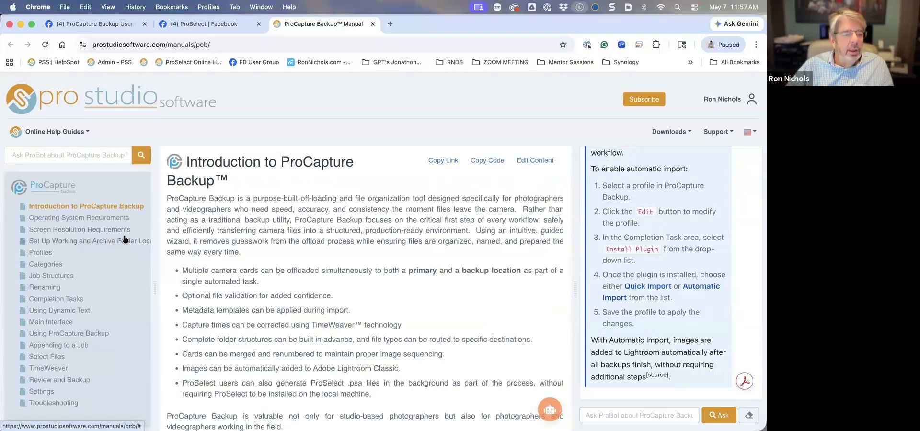
Look through the manual's Profiles, Categories and Job Structures pages
click(41, 253)
click(44, 262)
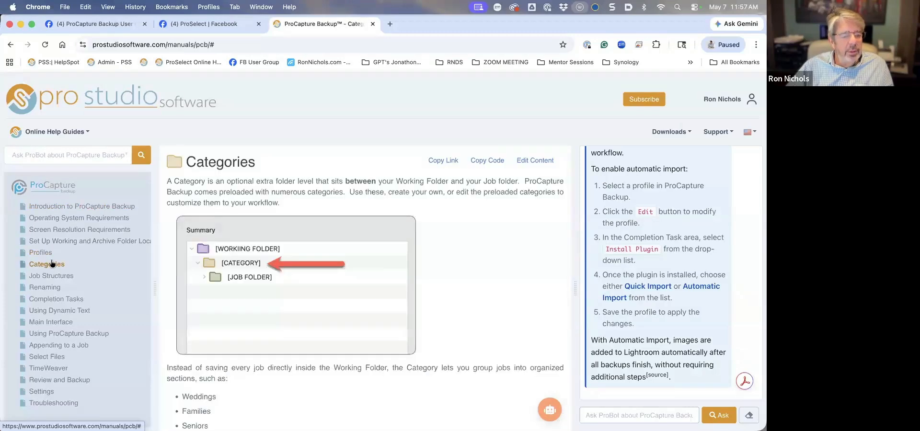
click(77, 279)
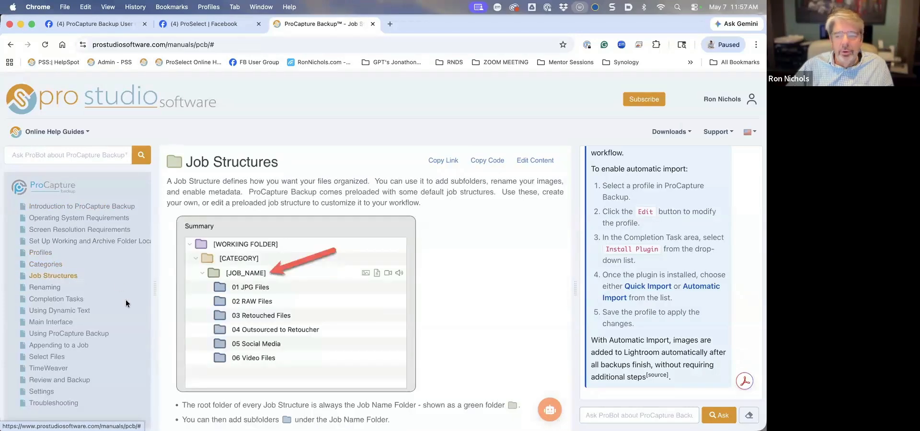
scroll(125, 300, down, 5)
scroll(126, 301, up, 4)
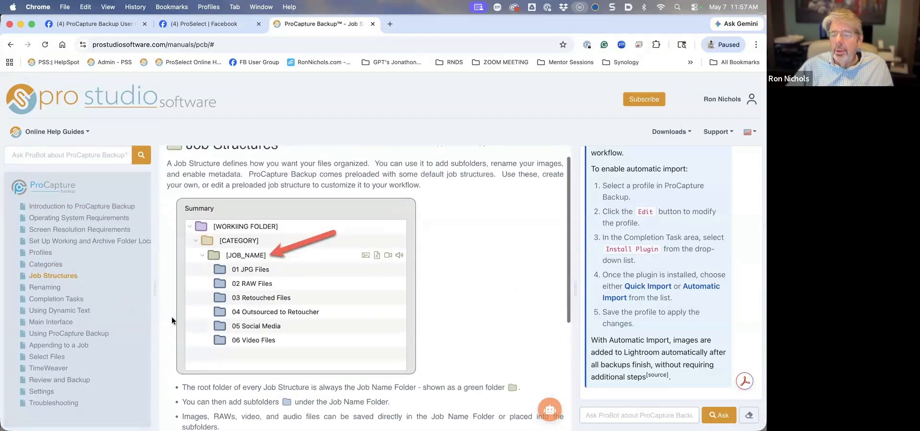
scroll(652, 231, up, 2)
scroll(651, 228, up, 5)
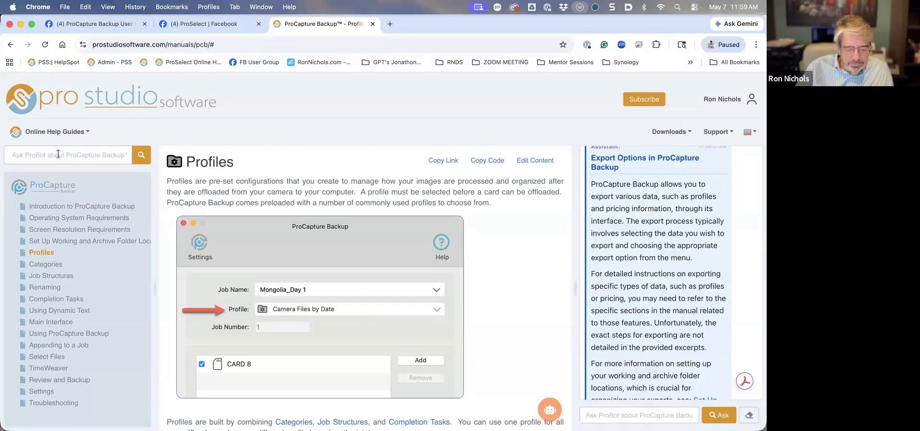
Ask ProBot "how do I export a profile" in the manual, then switch back to ProCapture Backup
click(66, 155)
text(how do )
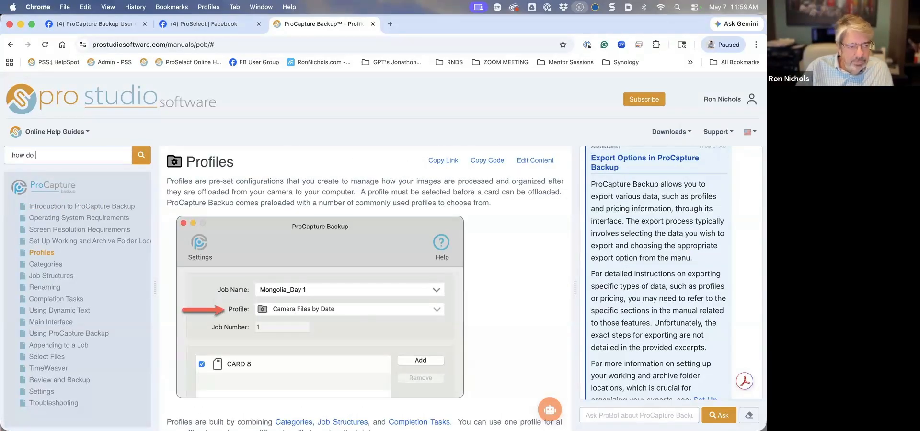
text(I export)
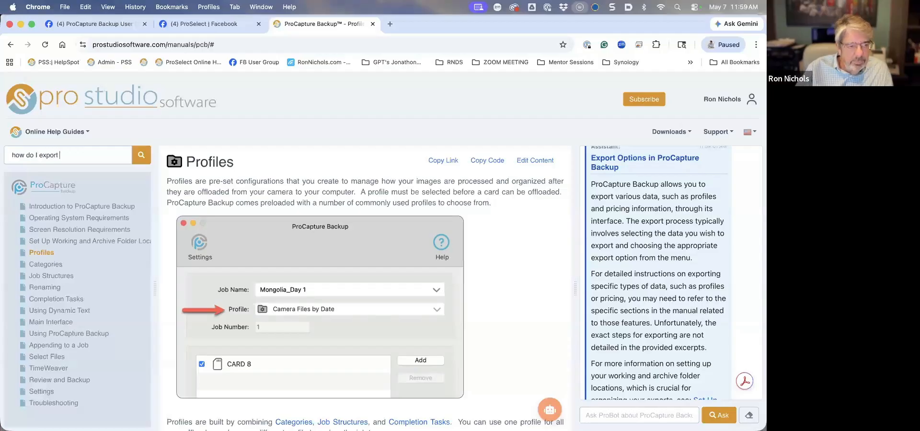
text( a profile)
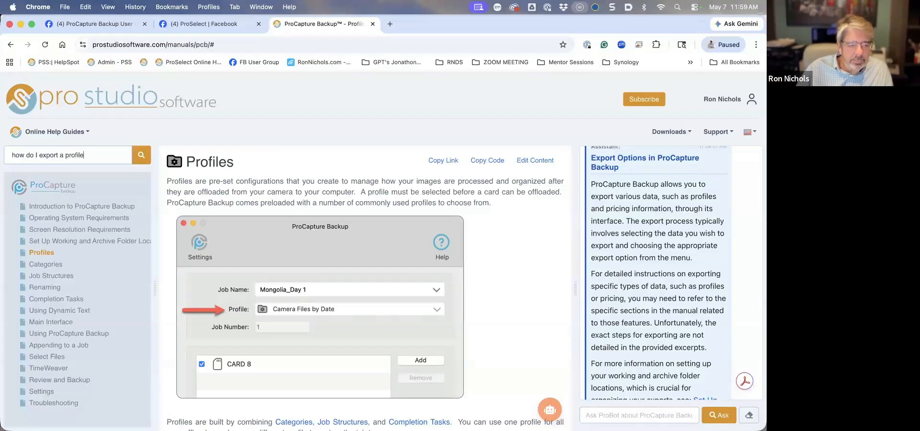
click(140, 158)
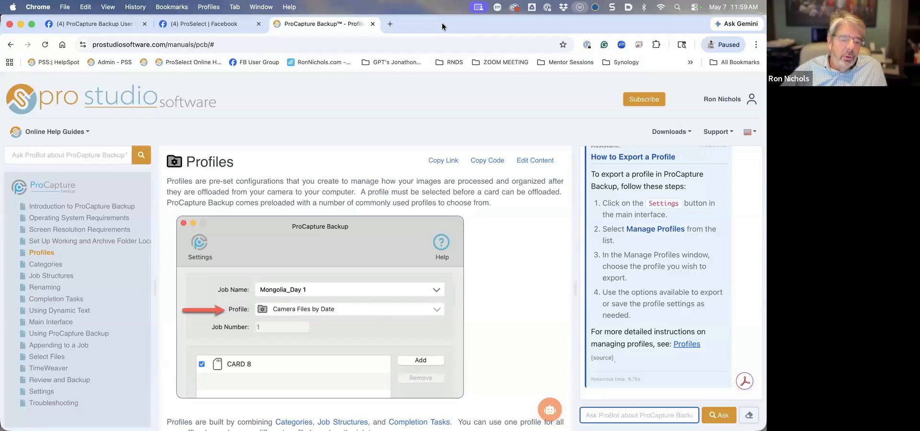
key(super+Tab)
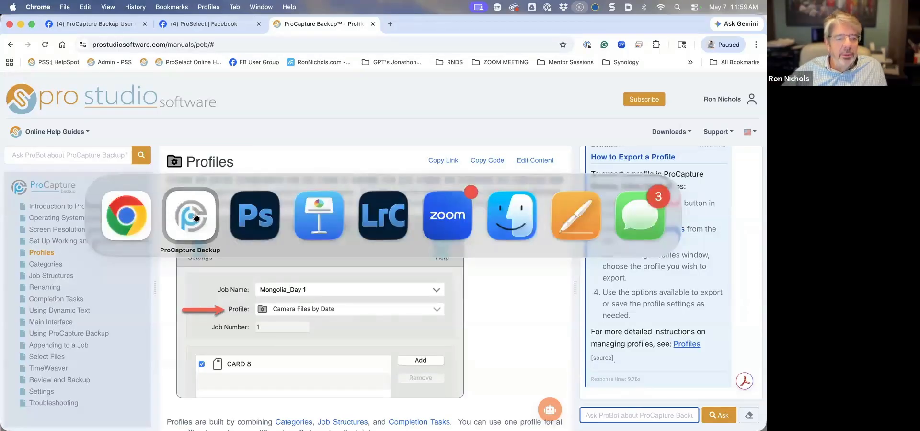